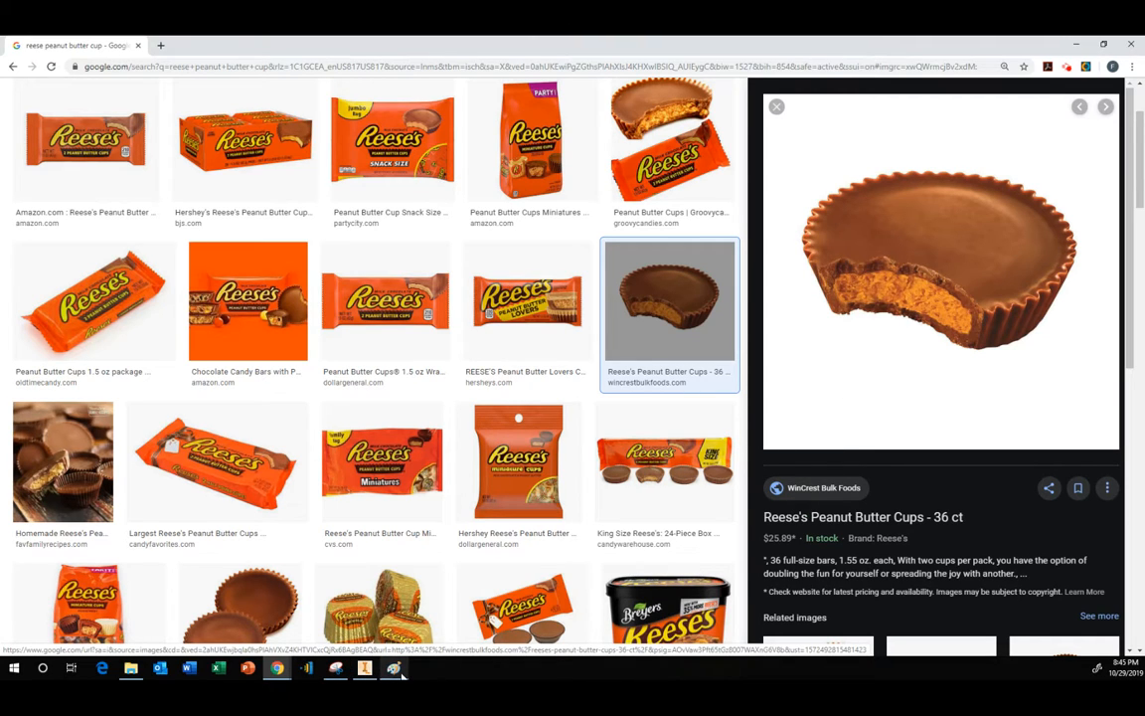
Bring up the Snipping Tool capture with the cup's dimensions and place it over the reference photo for reading
mouse_move(396, 672)
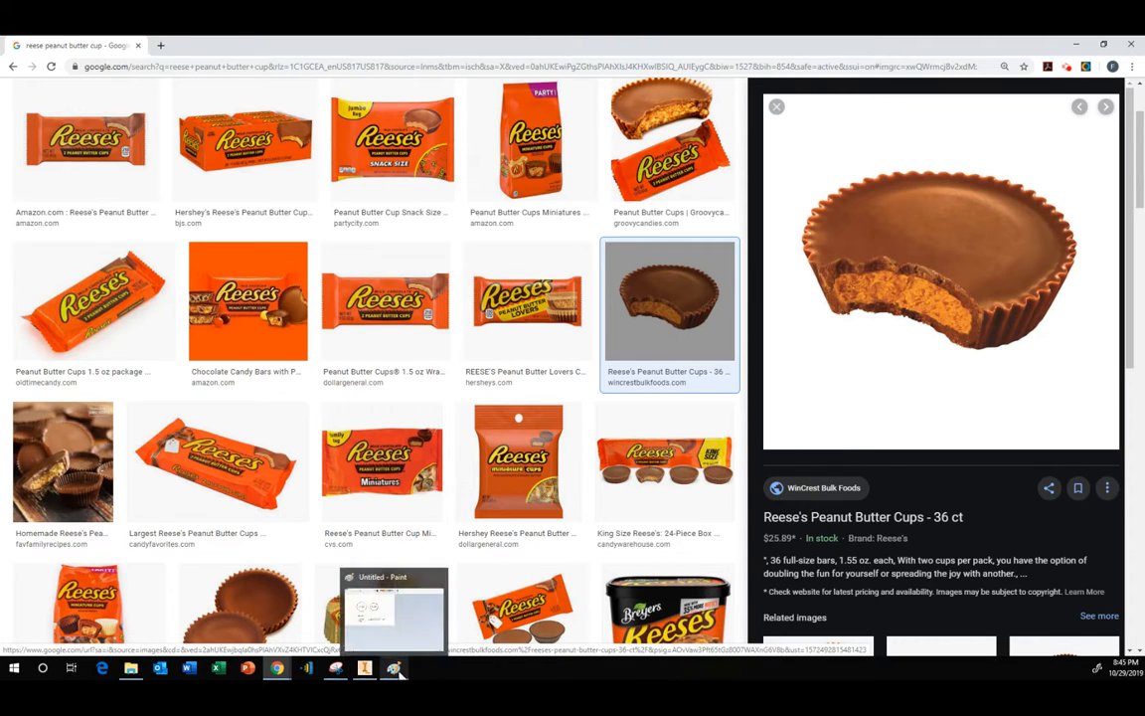
click(336, 668)
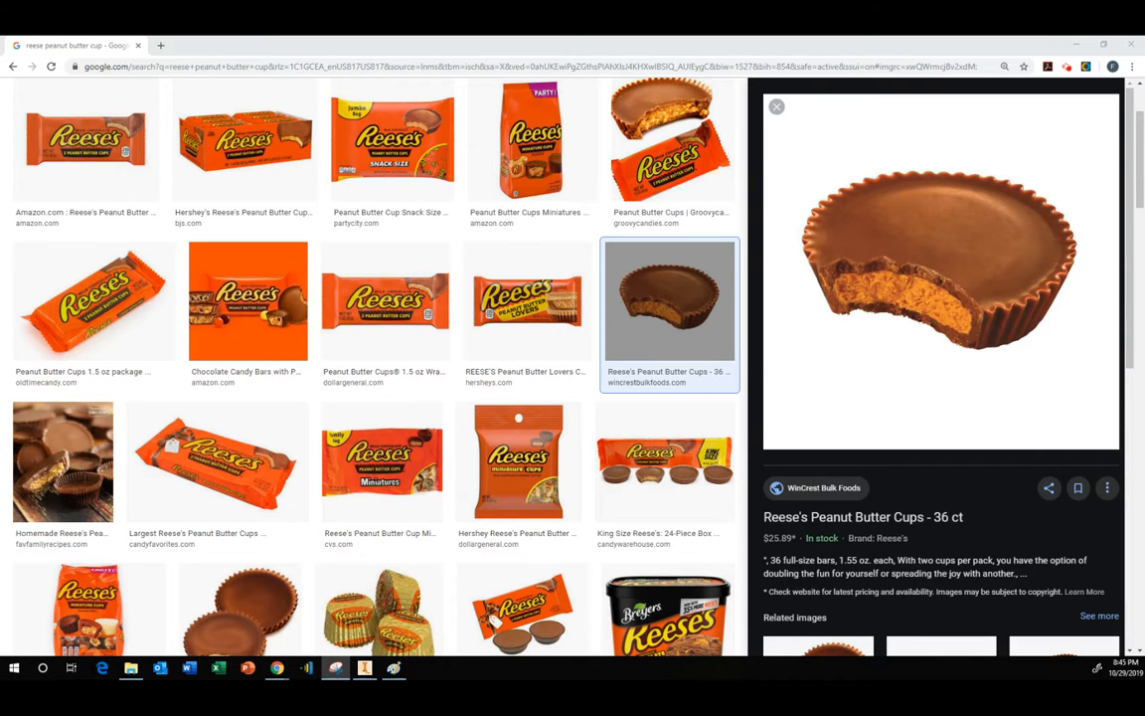
drag(800, 142, 601, 93)
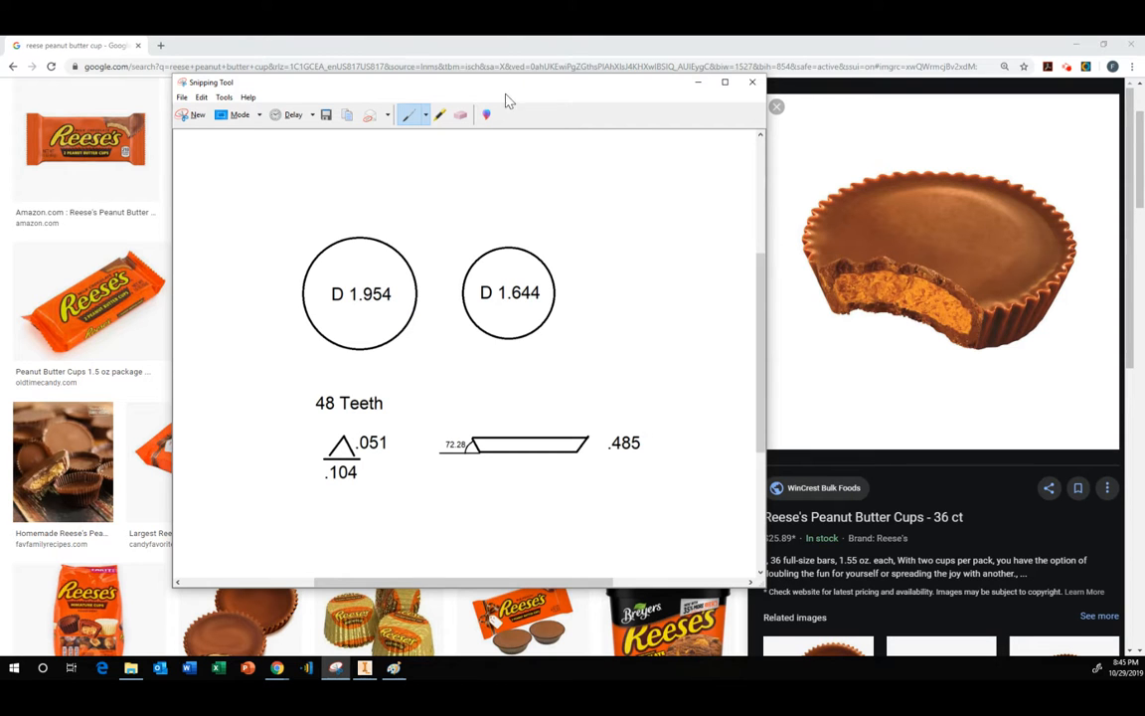
drag(494, 88, 589, 91)
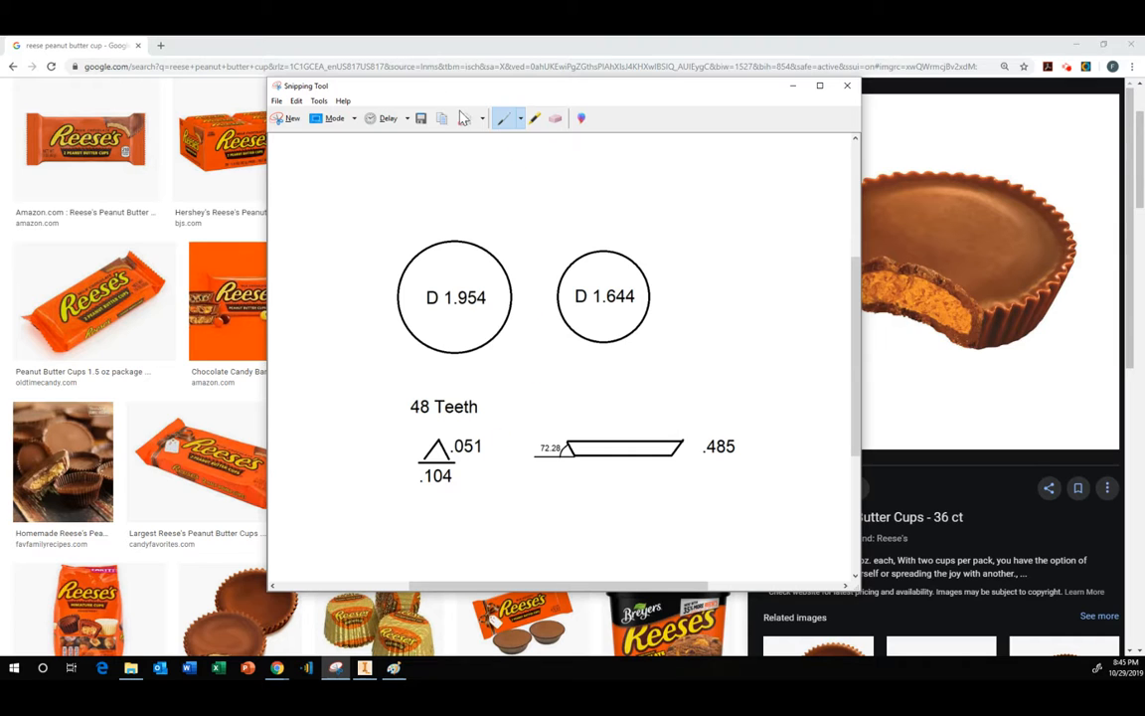
Switch to Autodesk Inventor, create a part from the Standard.ipt template and start a 2D sketch on the front XY plane
click(364, 668)
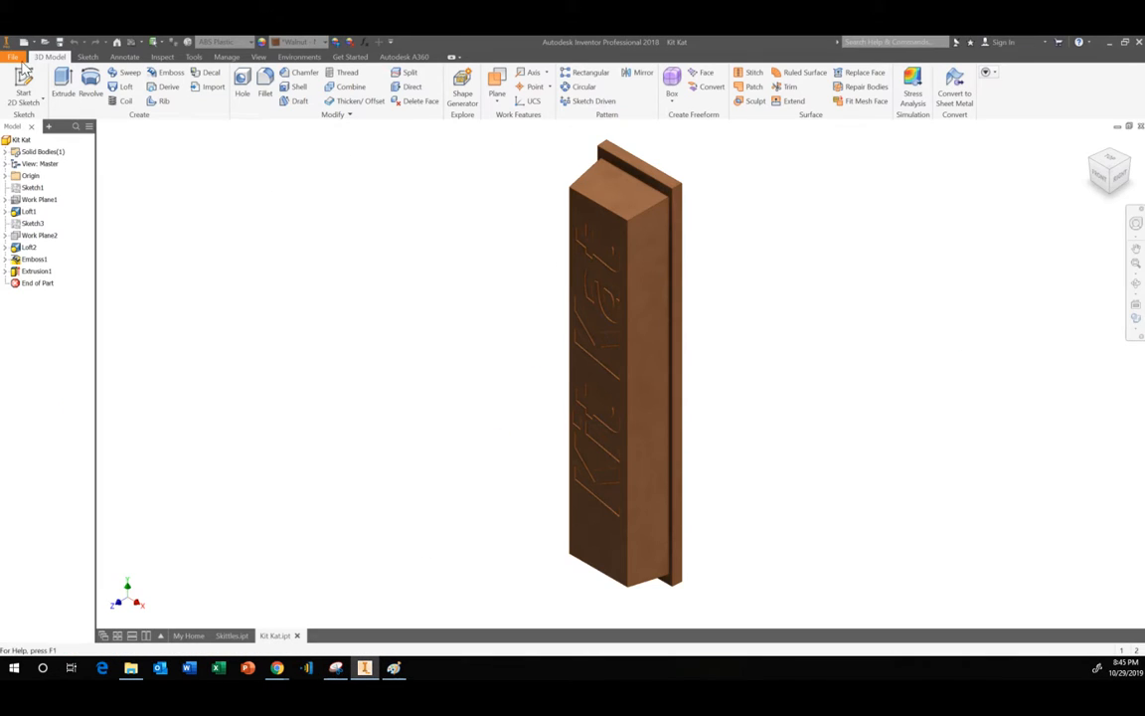
click(23, 42)
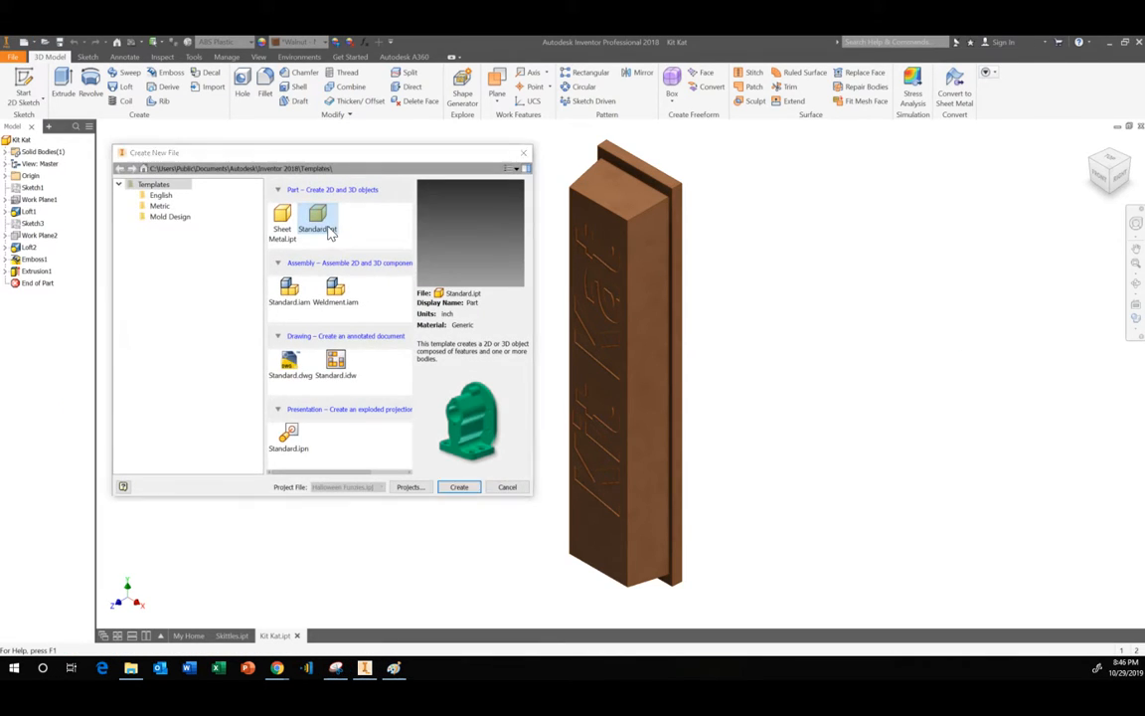
double_click(330, 229)
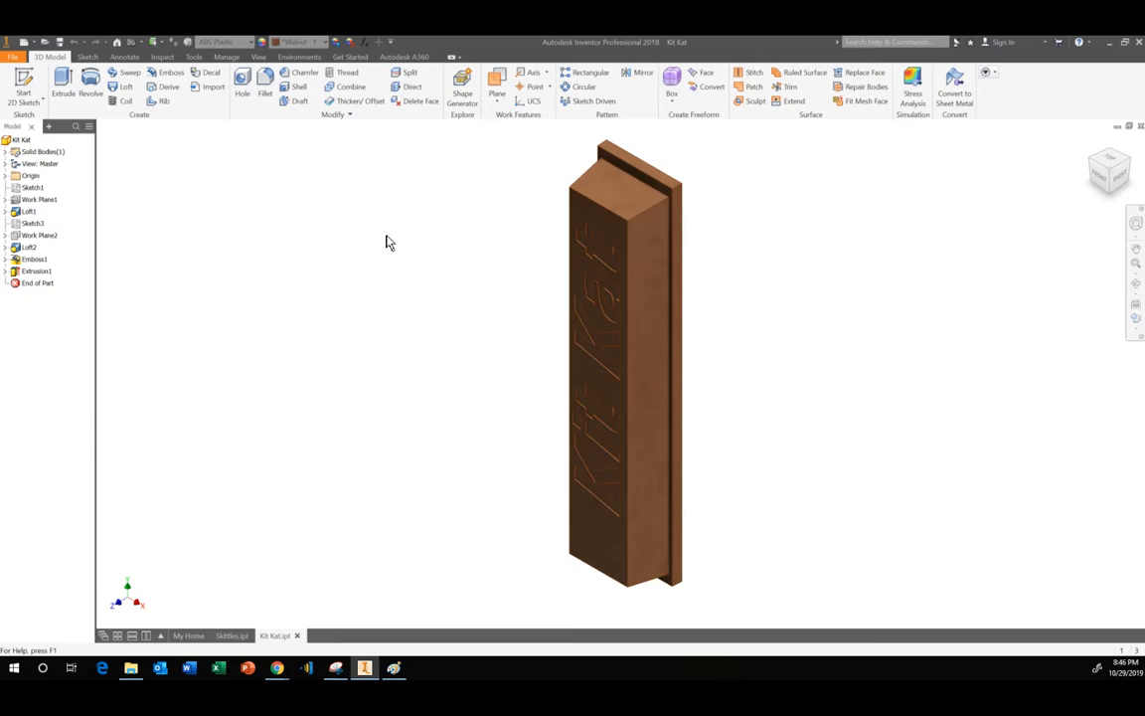
click(24, 85)
click(573, 224)
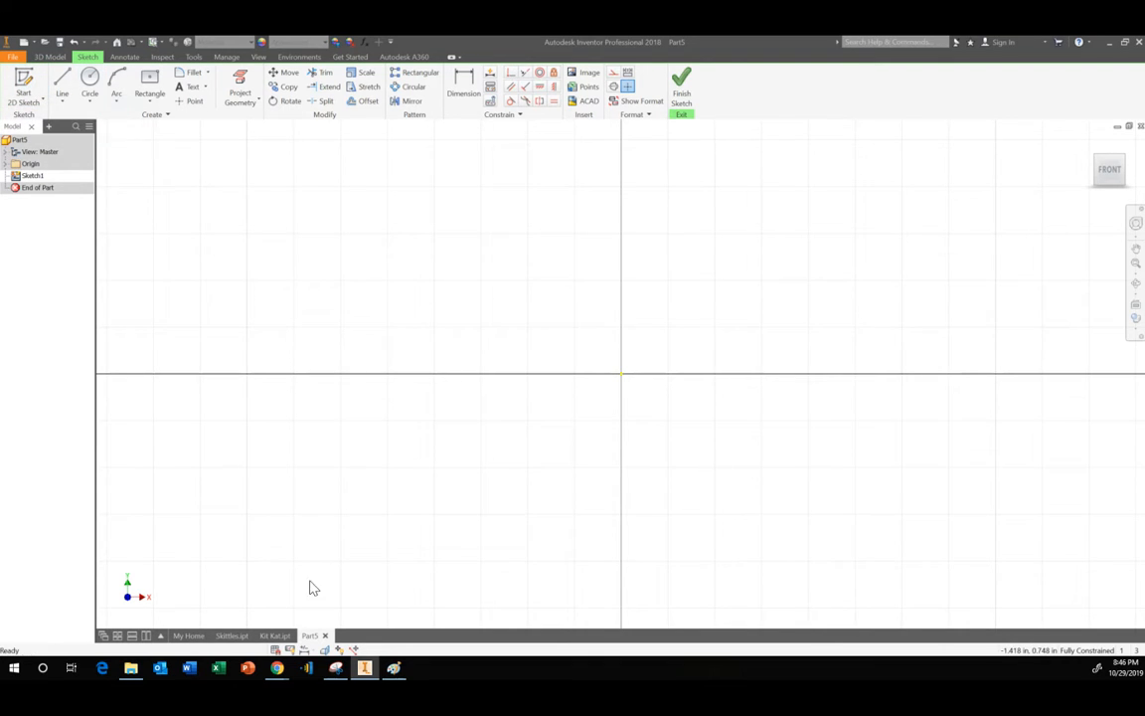
Insert the dimension reference image into the sketch, below and to the right of the origin
scroll(318, 581, up, 2)
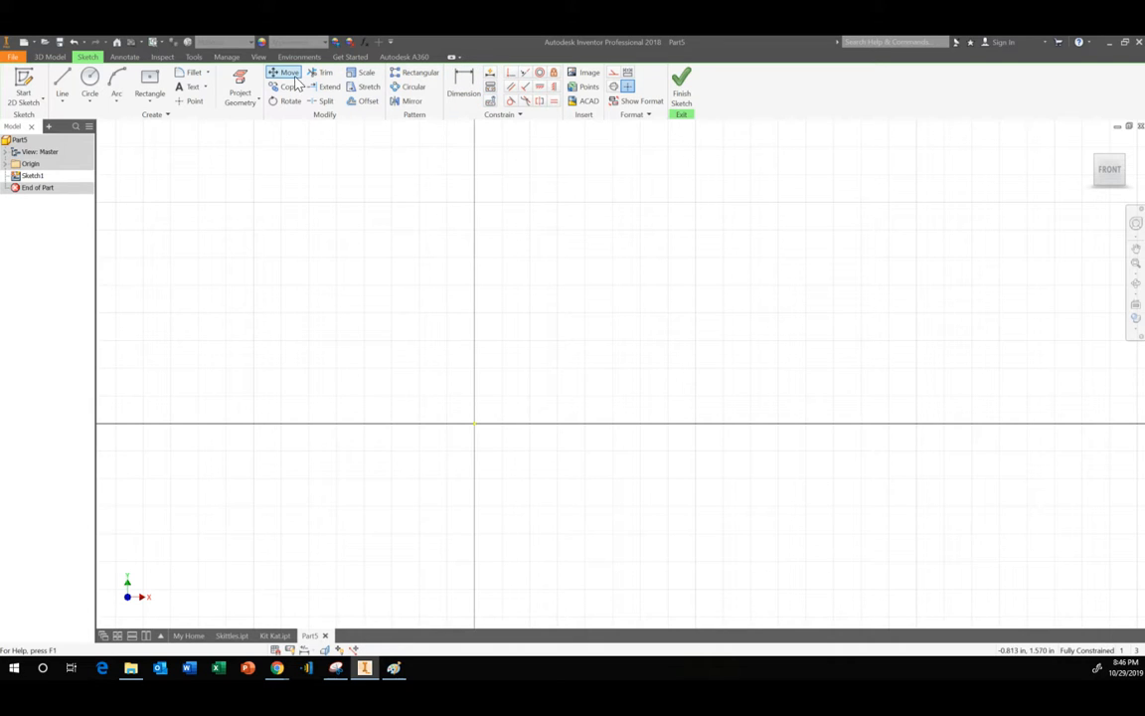
click(582, 73)
double_click(548, 305)
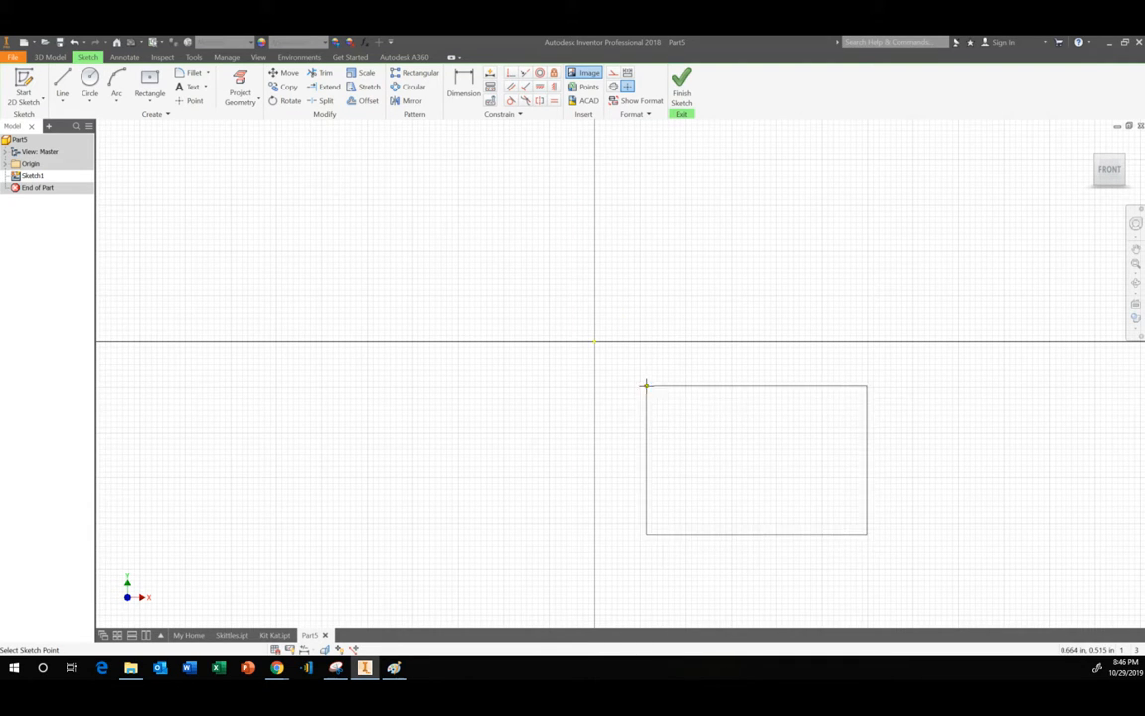
click(647, 385)
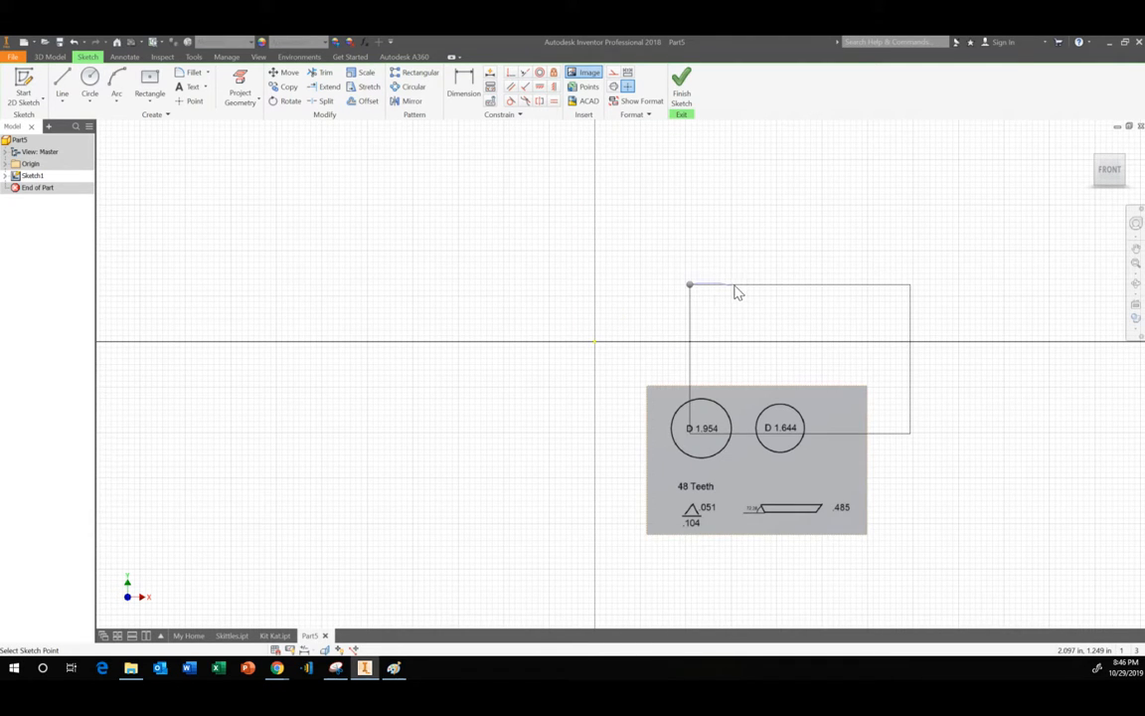
key(r)
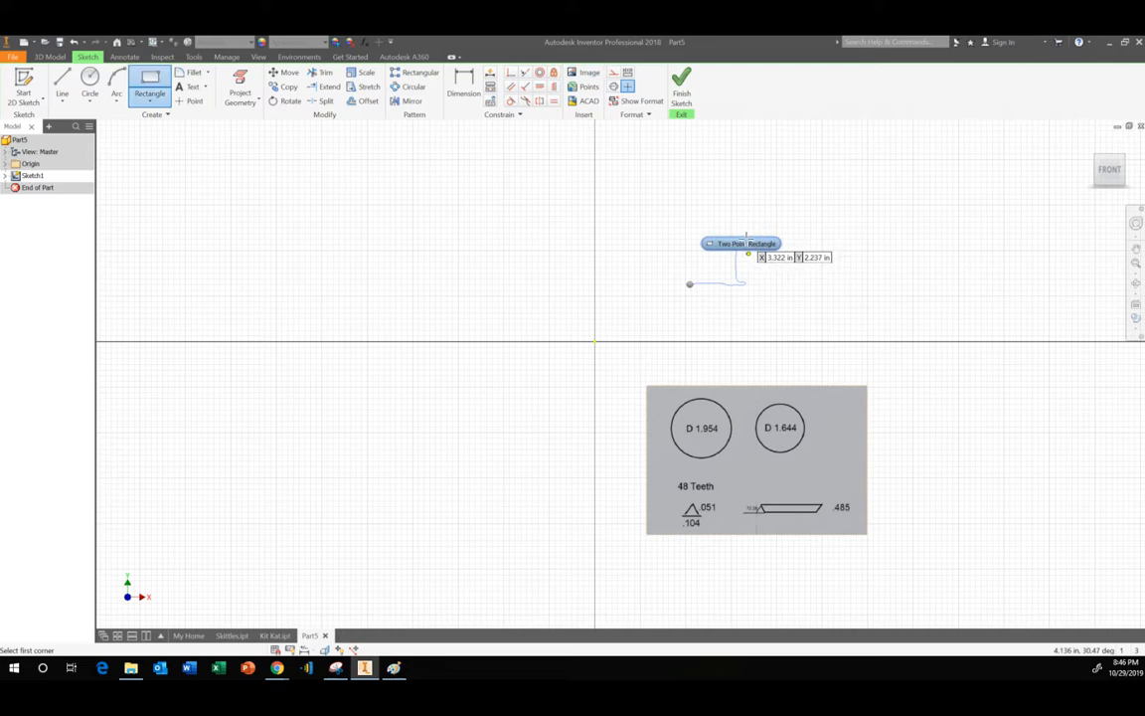
key(Escape)
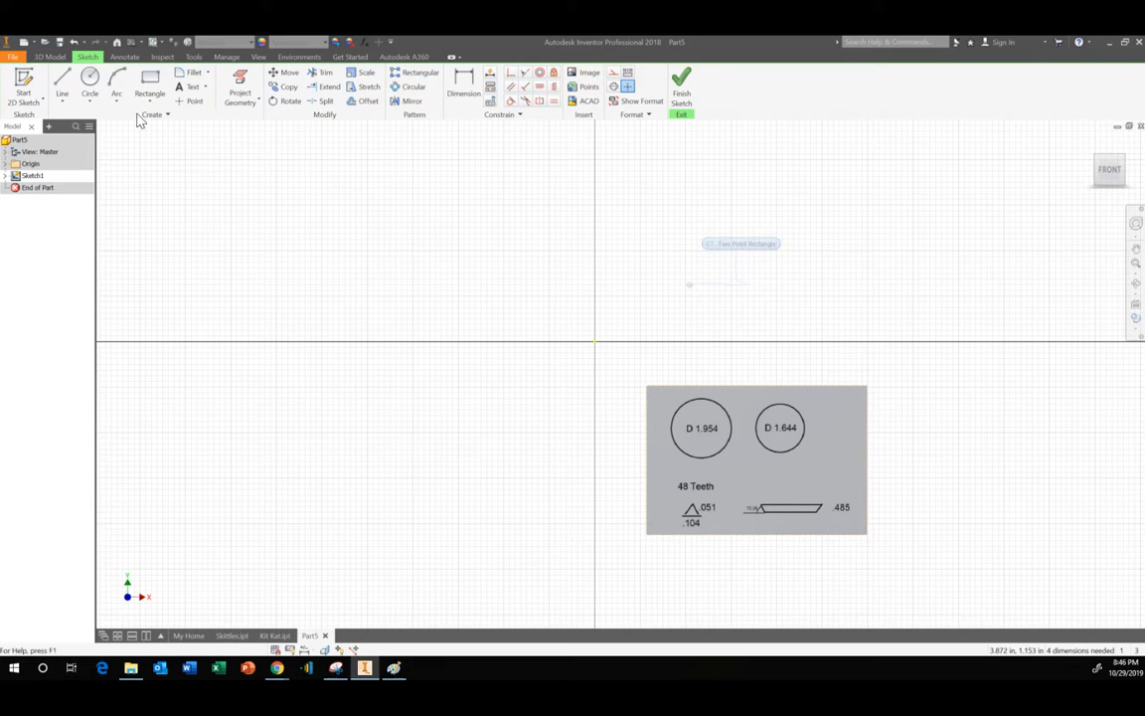
Draw a circle with a diameter of 1.954 in centred on the sketch origin
click(89, 85)
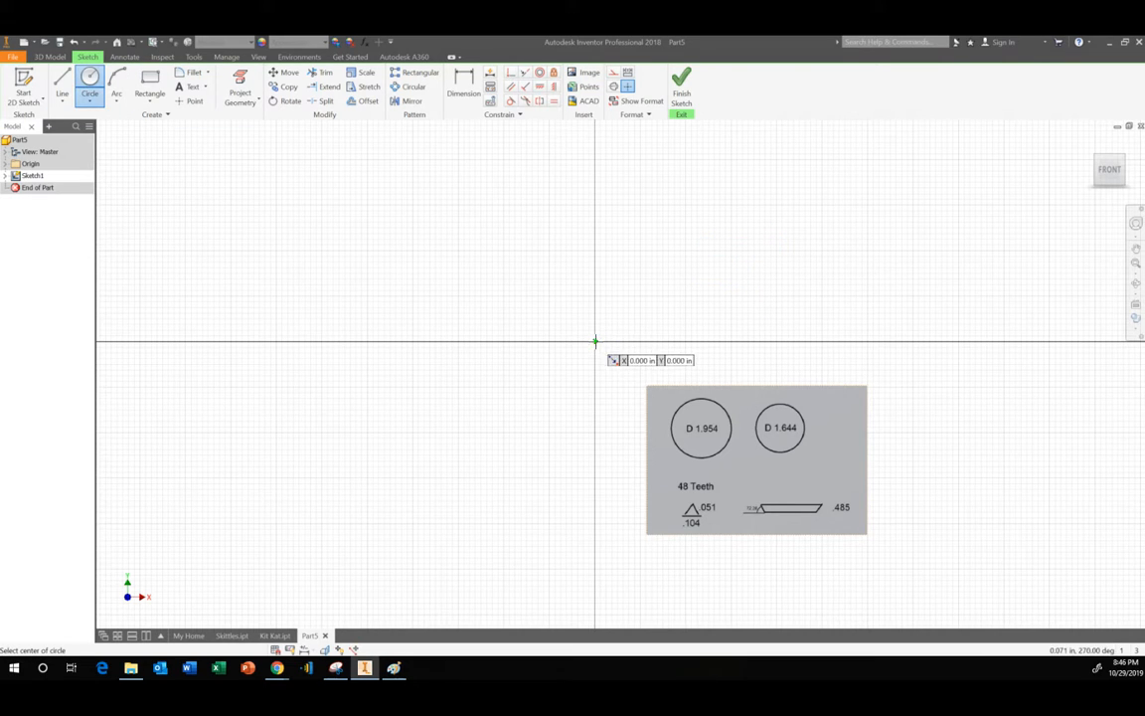
click(595, 342)
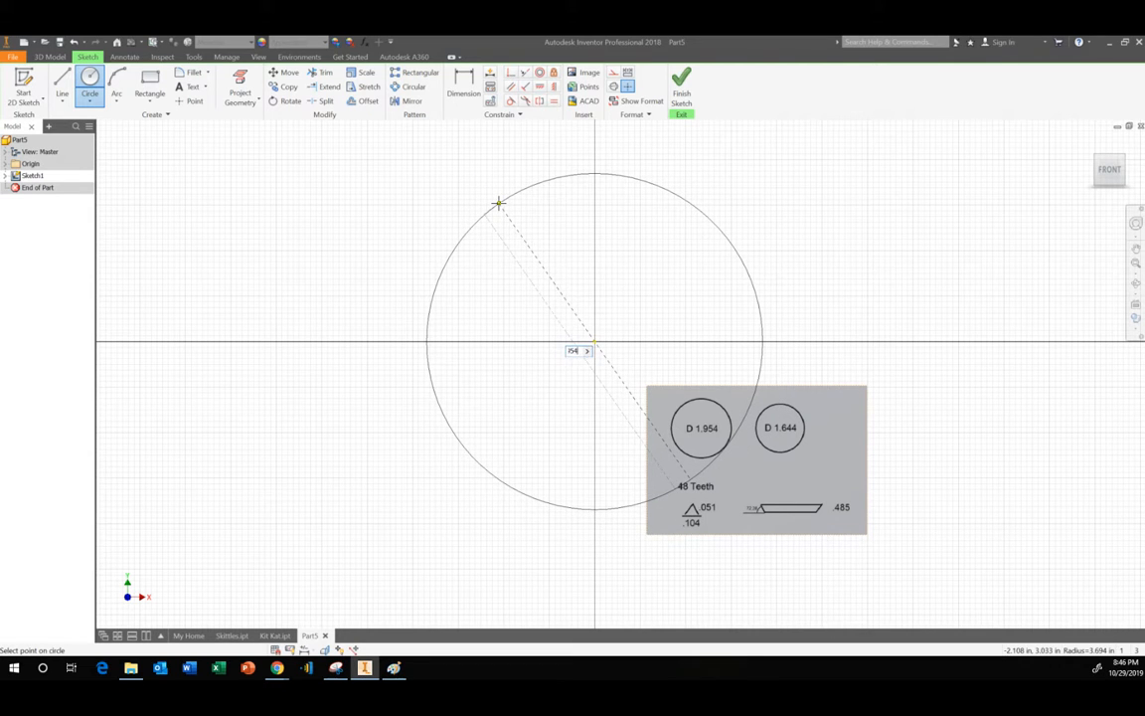
key(Return)
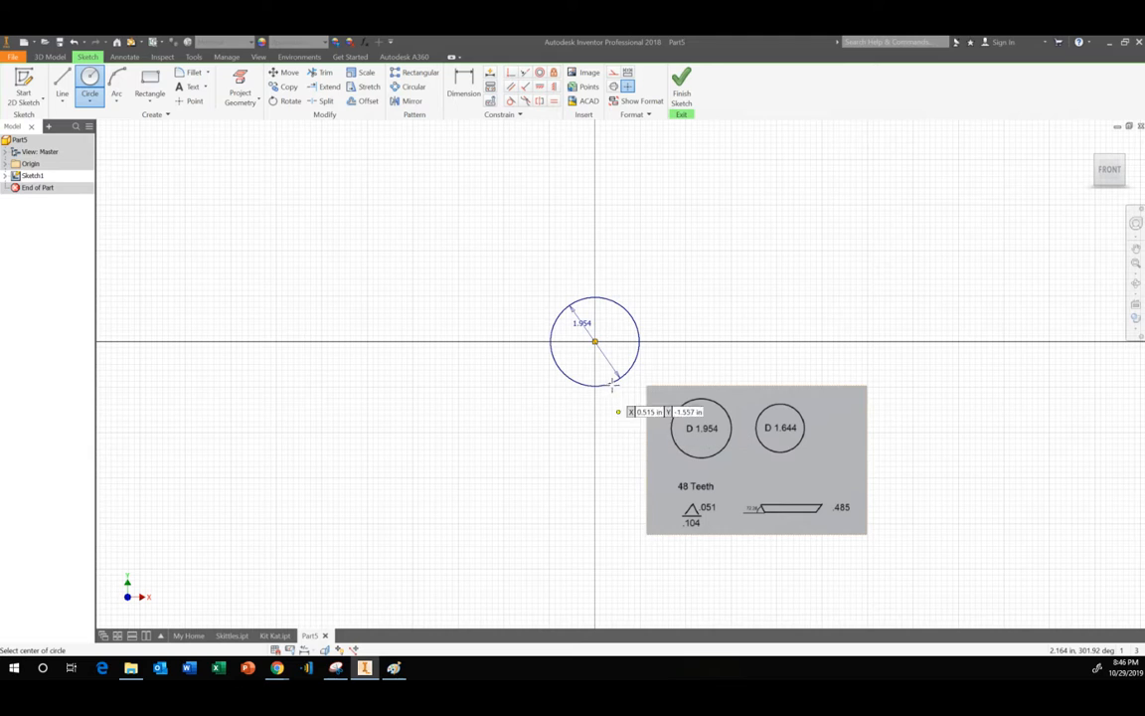
Offset the 1.954 in circle outward by .051 in to form a concentric outer circle
click(96, 96)
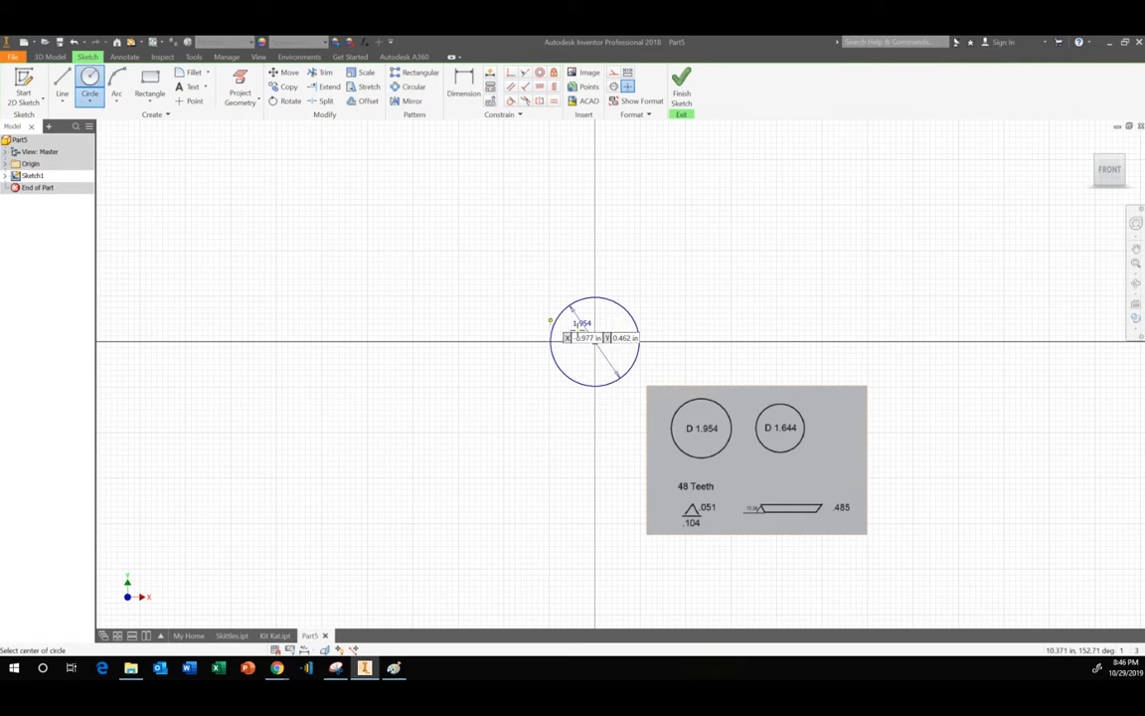
click(368, 101)
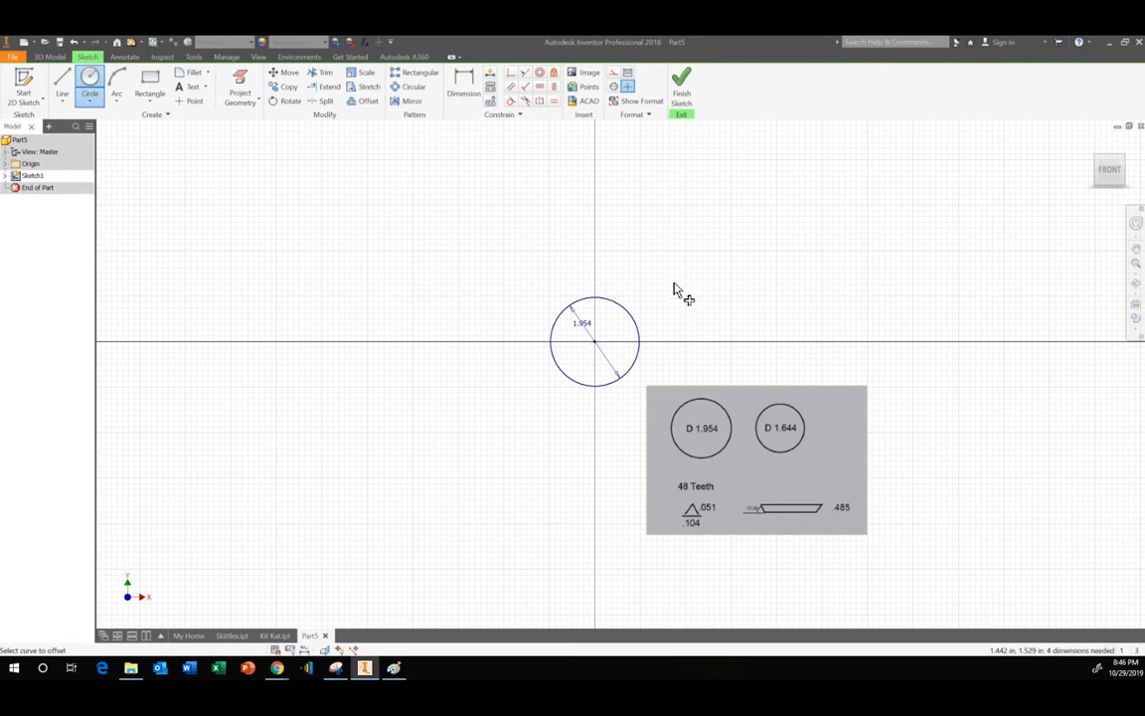
click(616, 309)
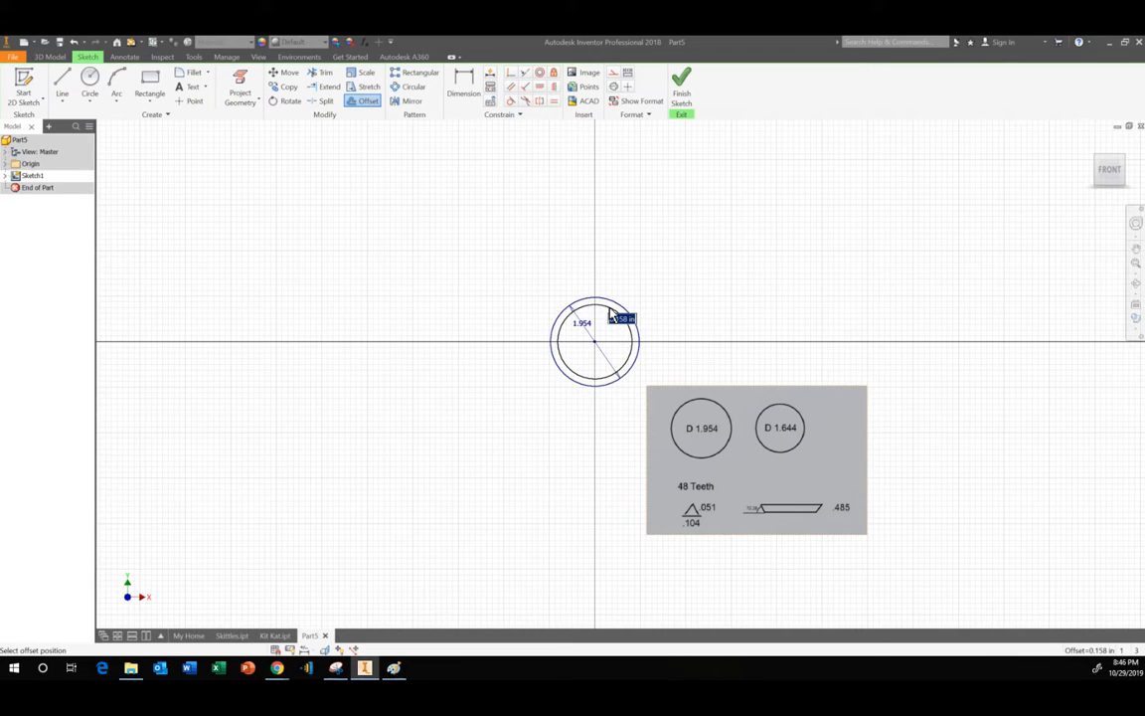
key(BackSpace)
text(.051)
key(Return)
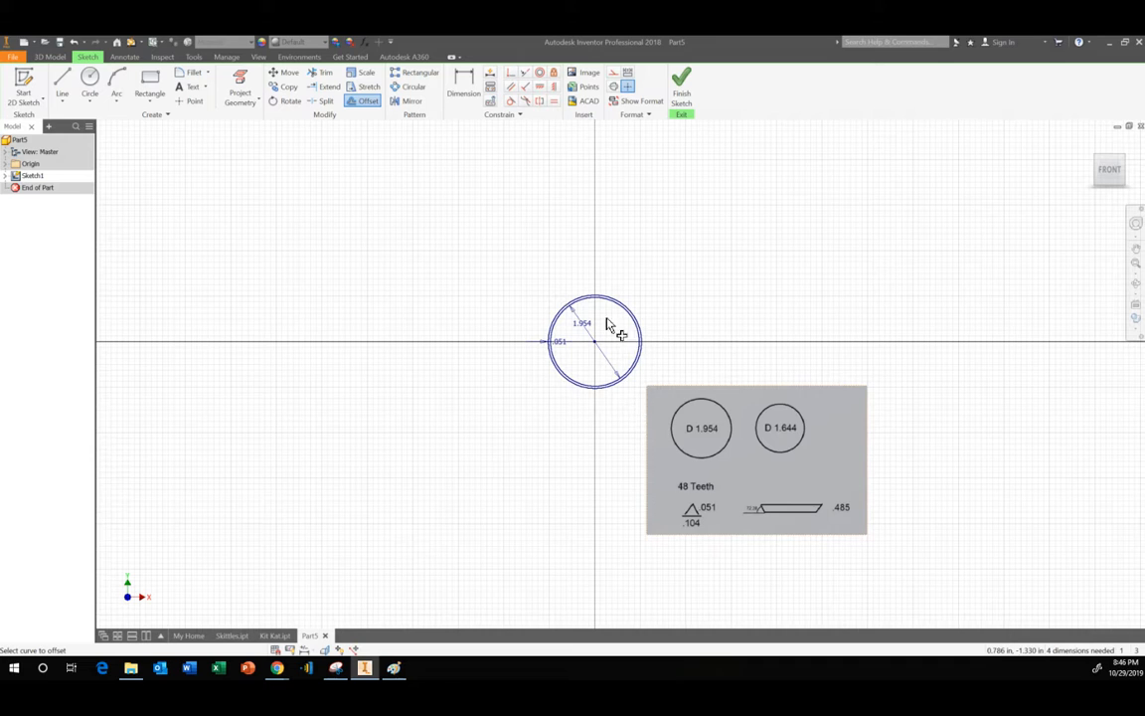
Draw a vertical line from the circles' centre up to the top of the outer circle
scroll(599, 308, up, 5)
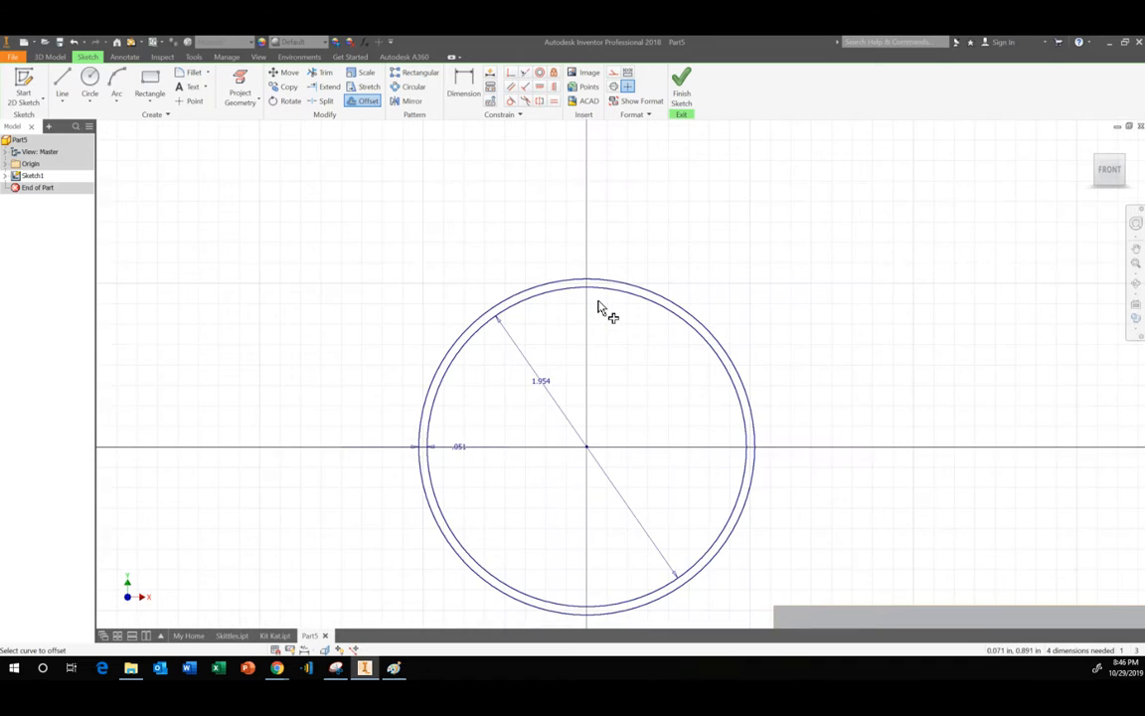
click(62, 82)
click(588, 446)
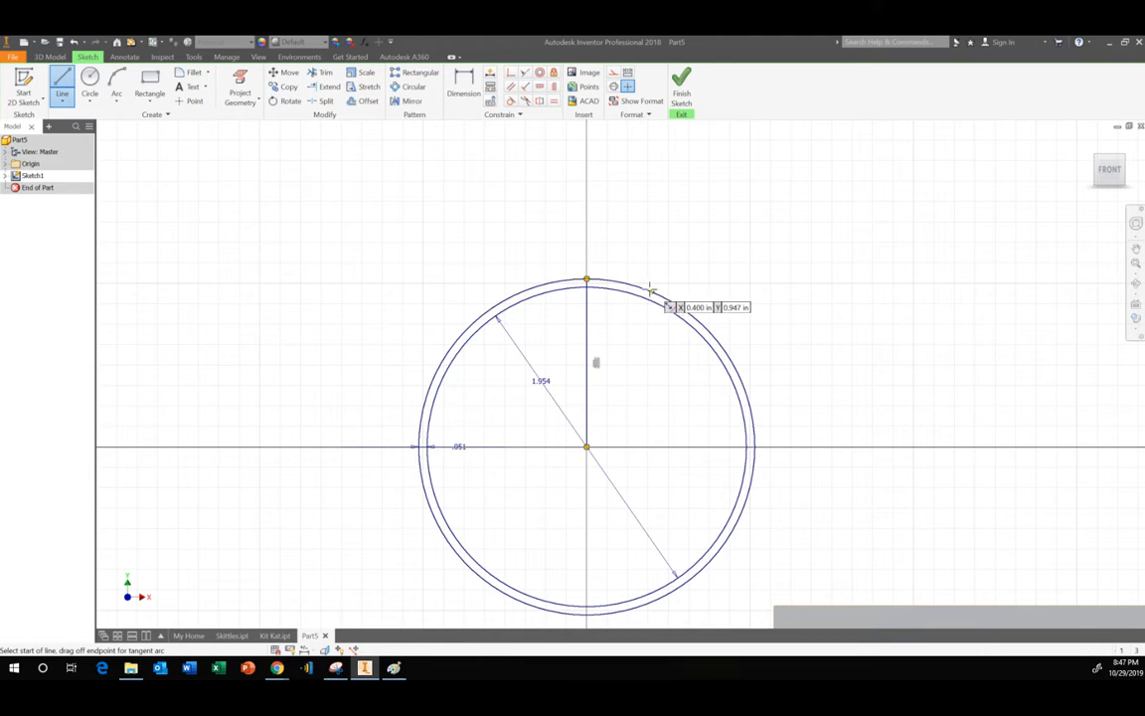
double_click(587, 279)
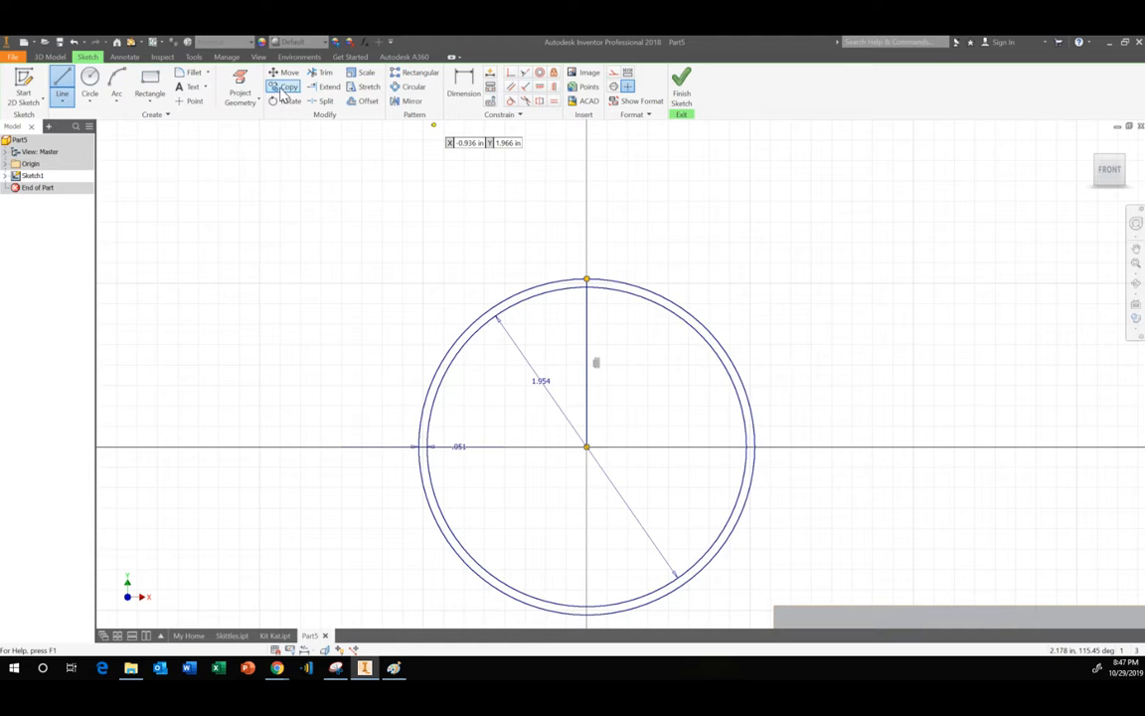
Offset the vertical centre line to its right by half the tooth width, .104/2 in
click(365, 101)
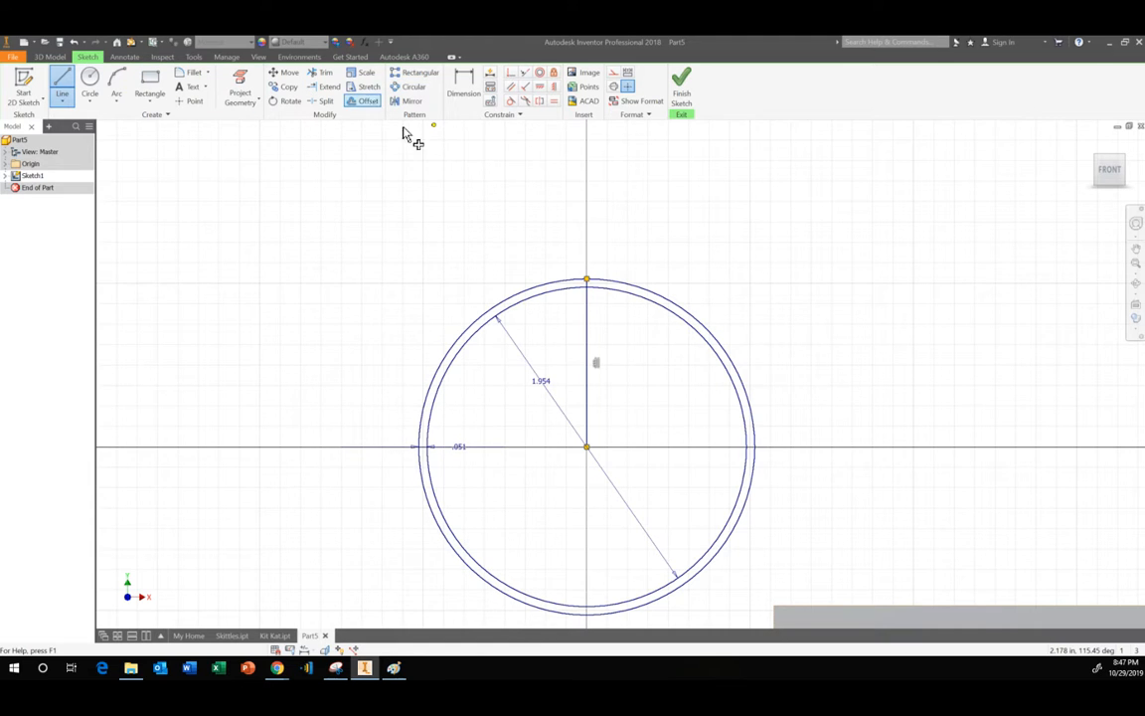
click(586, 332)
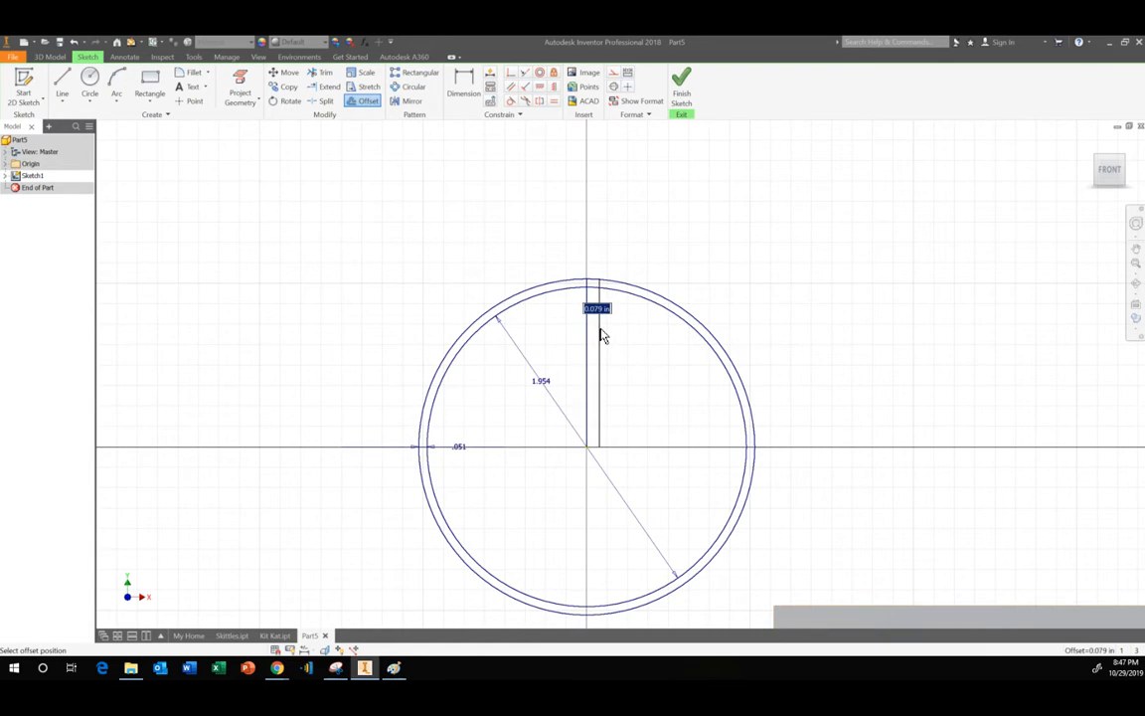
scroll(600, 331, up, 5)
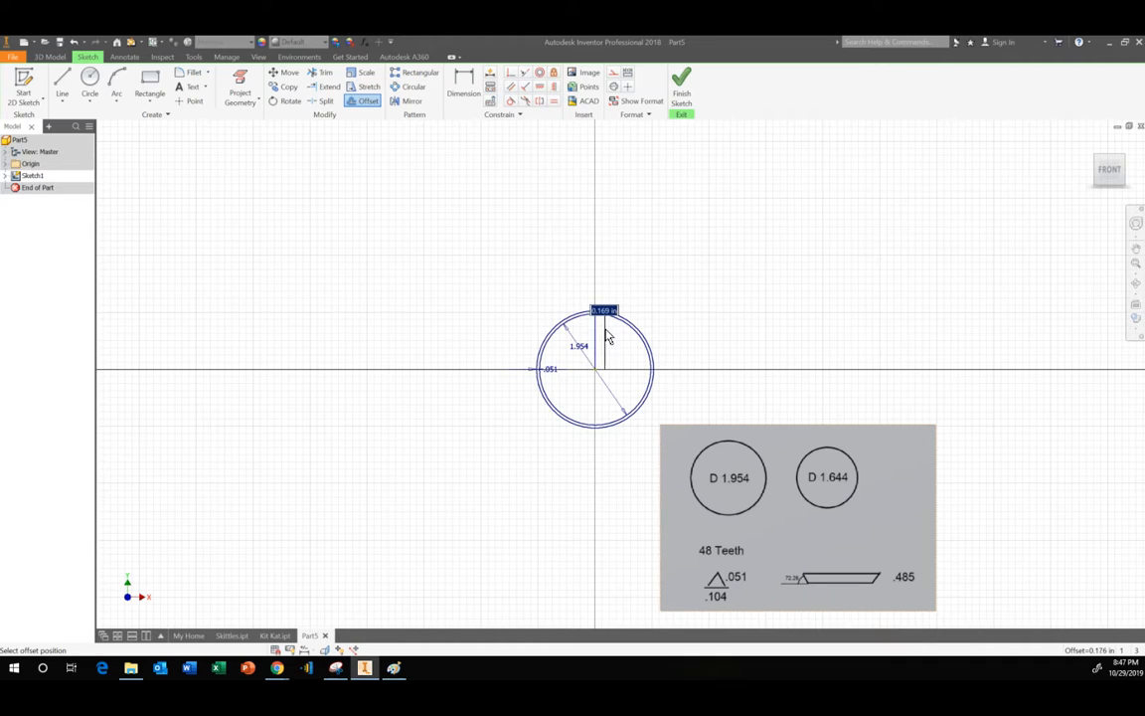
click(603, 338)
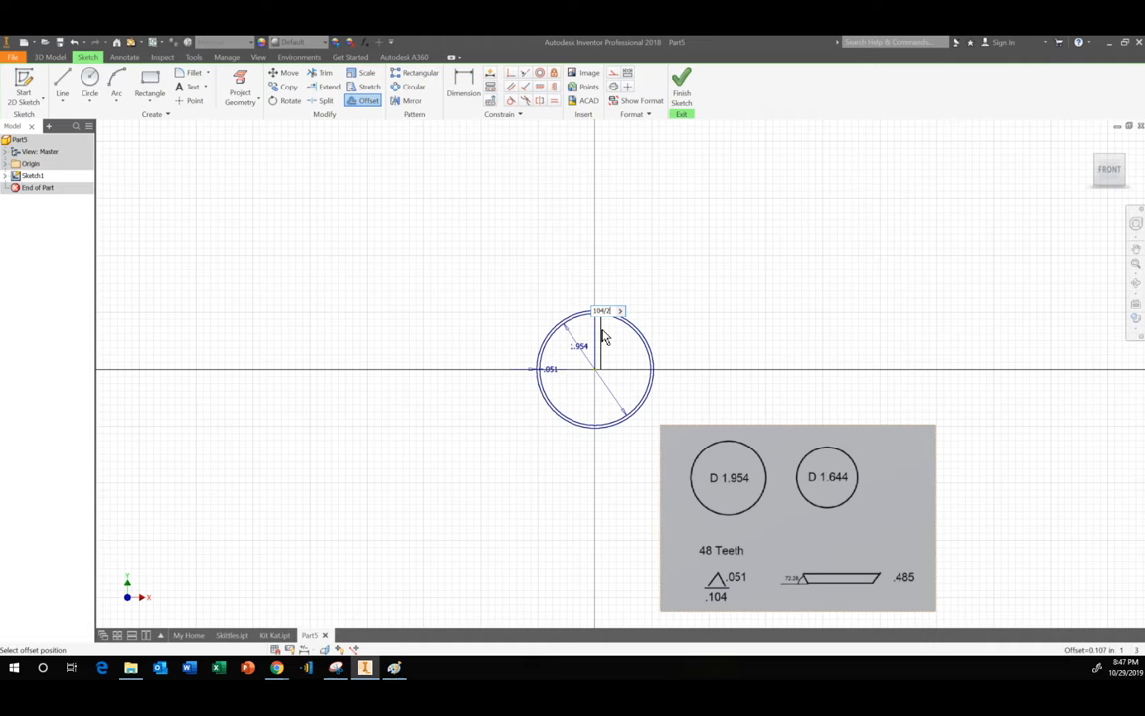
key(Return)
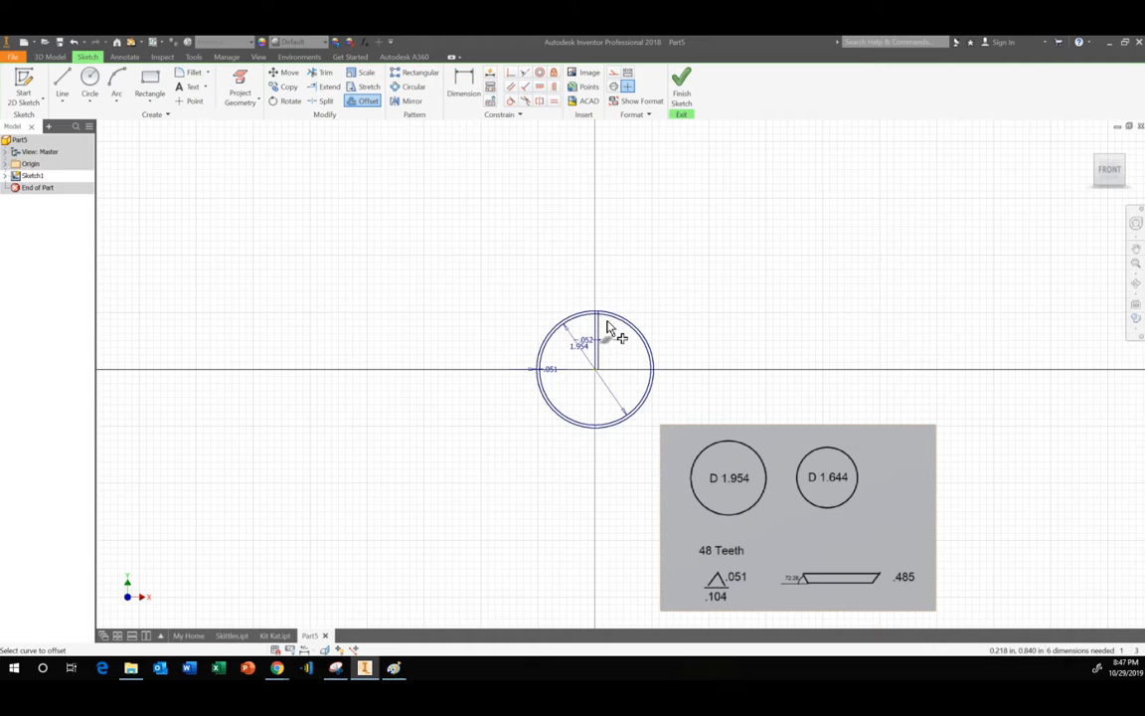
Offset the vertical centre line to its left by .104/2 in
scroll(601, 338, up, 3)
click(603, 308)
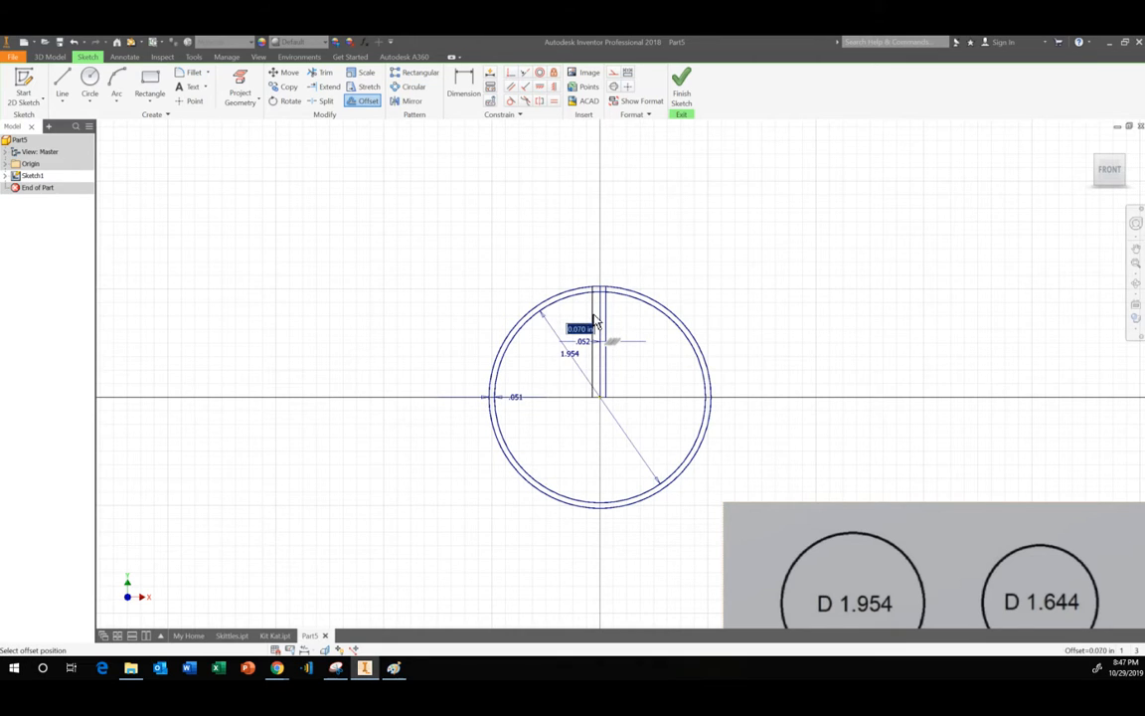
text(=)
text(104/2)
key(Return)
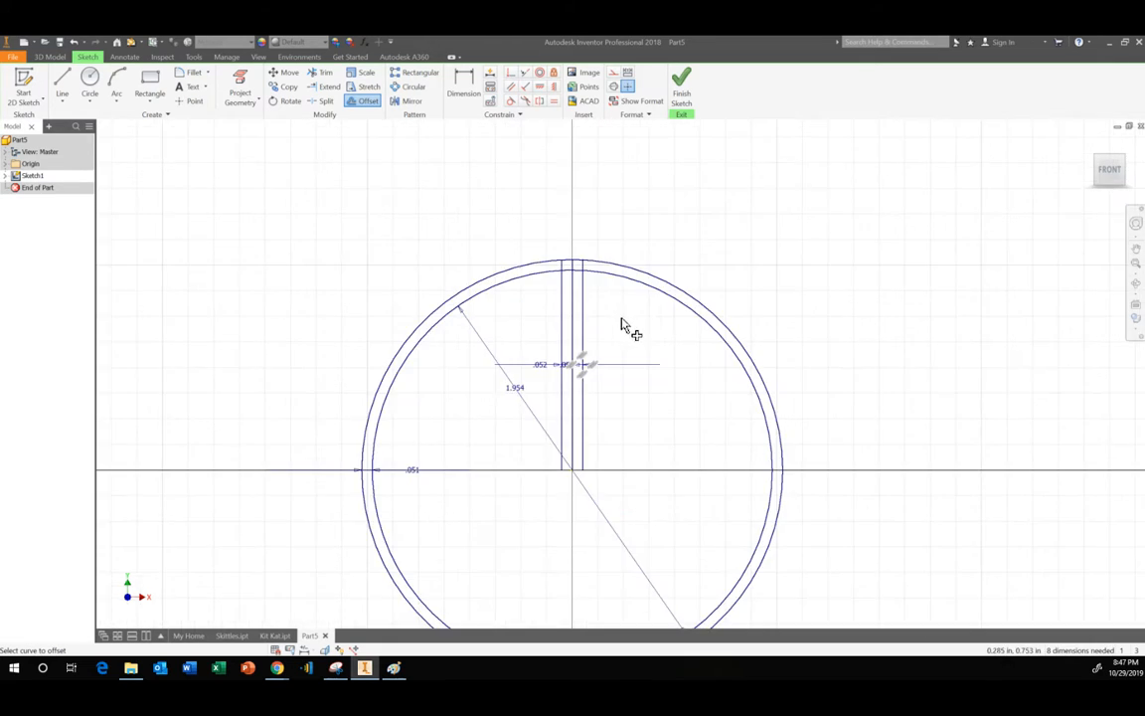
Draw the tooth's left side from the left offset line's intersection with the inner circle to the centre line's top end
scroll(603, 320, up, 2)
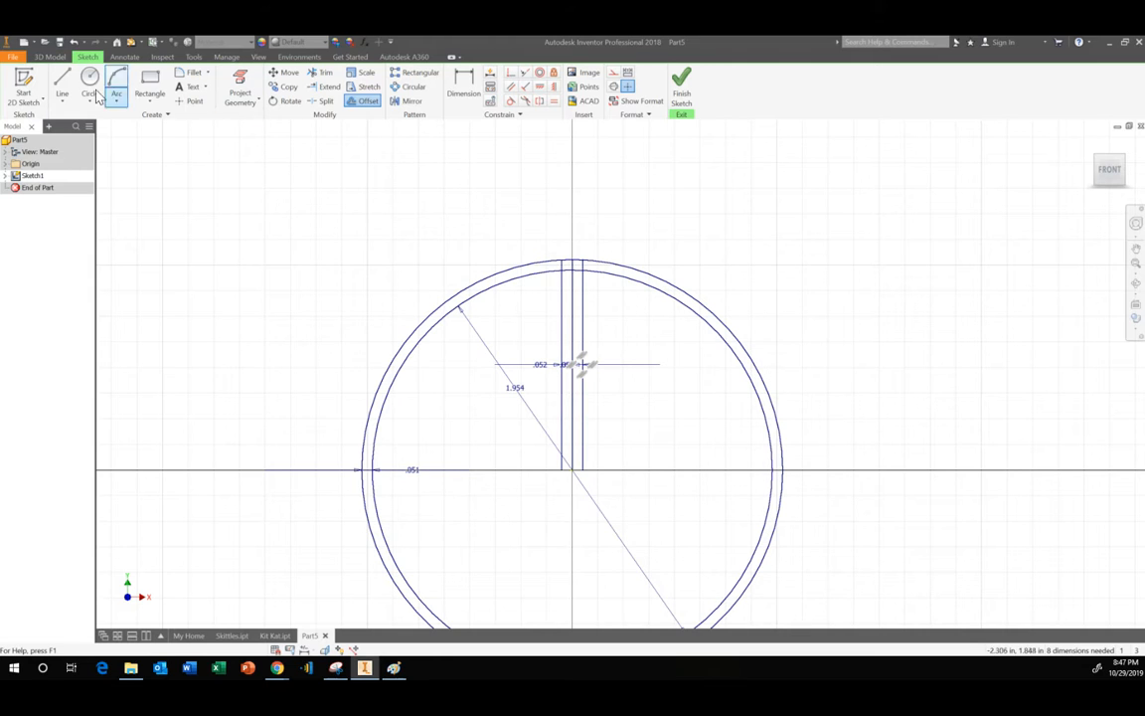
click(64, 87)
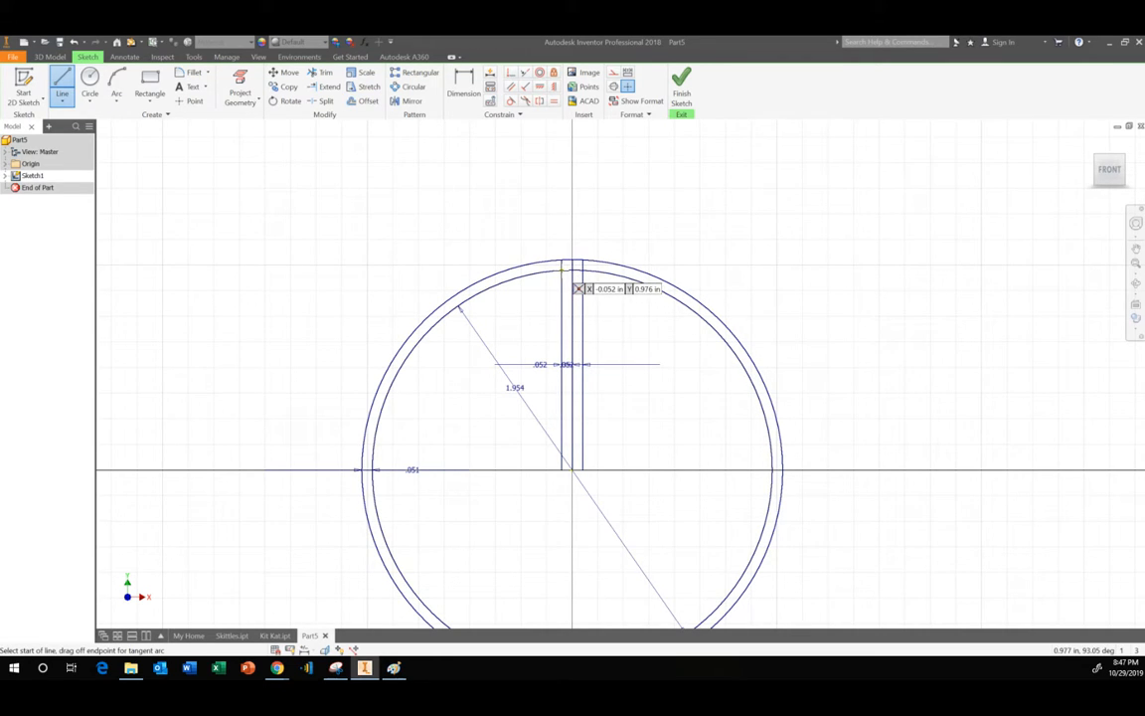
scroll(595, 263, up, 3)
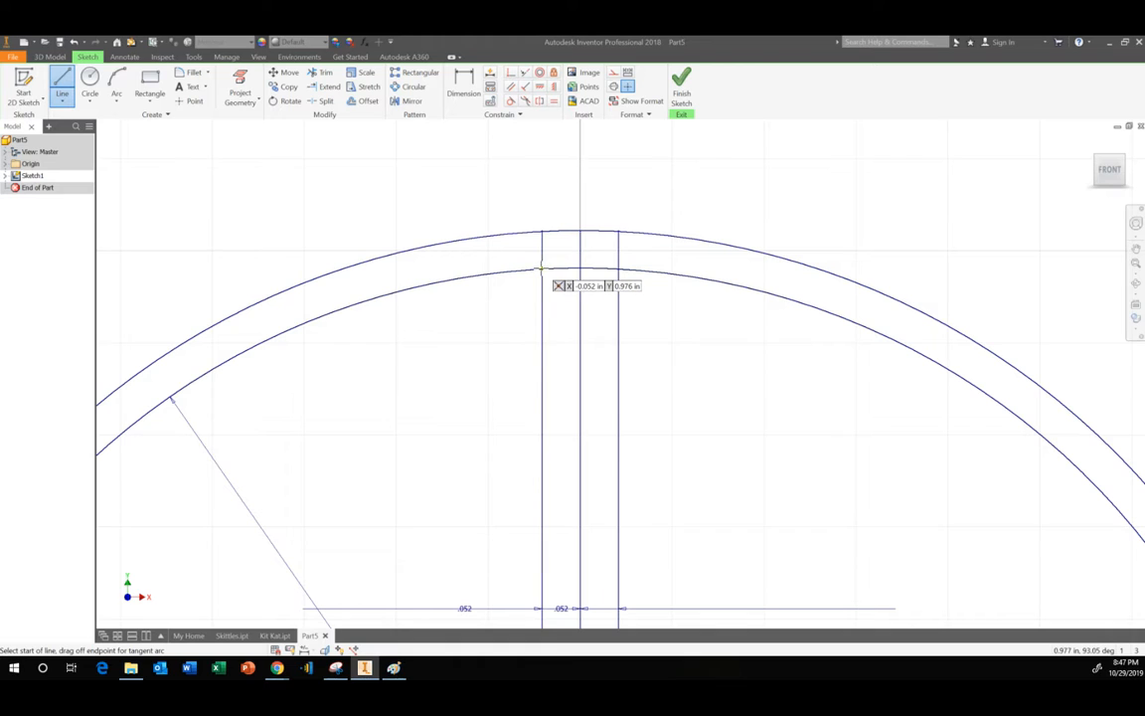
click(541, 268)
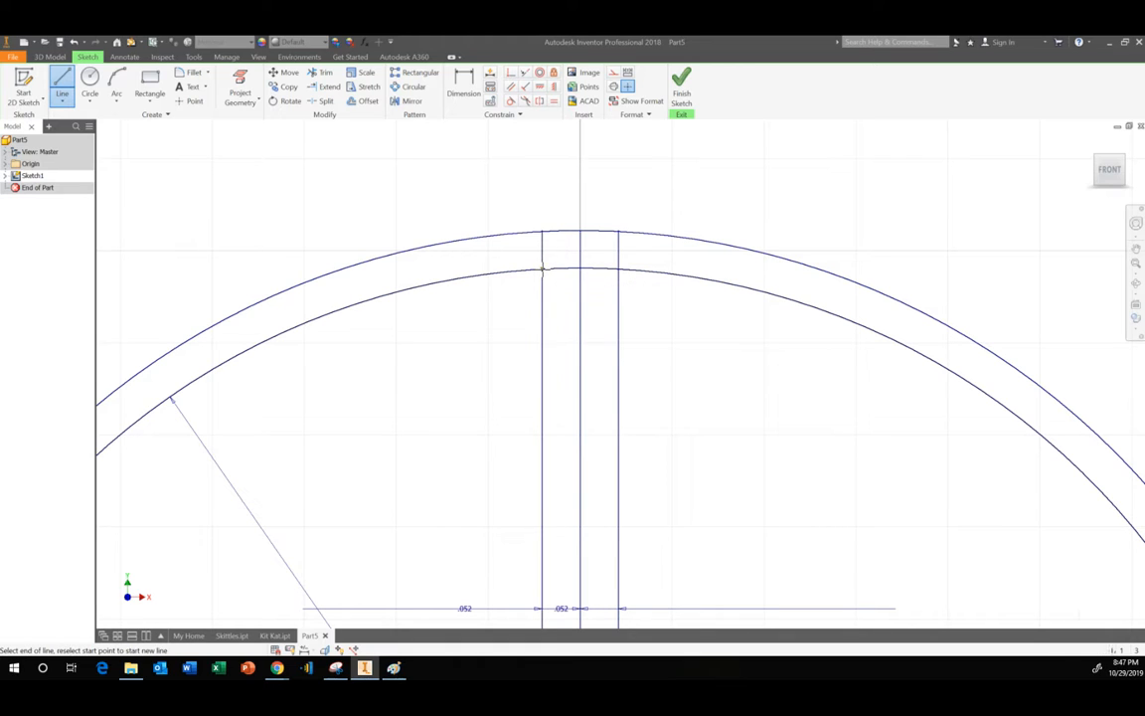
click(580, 232)
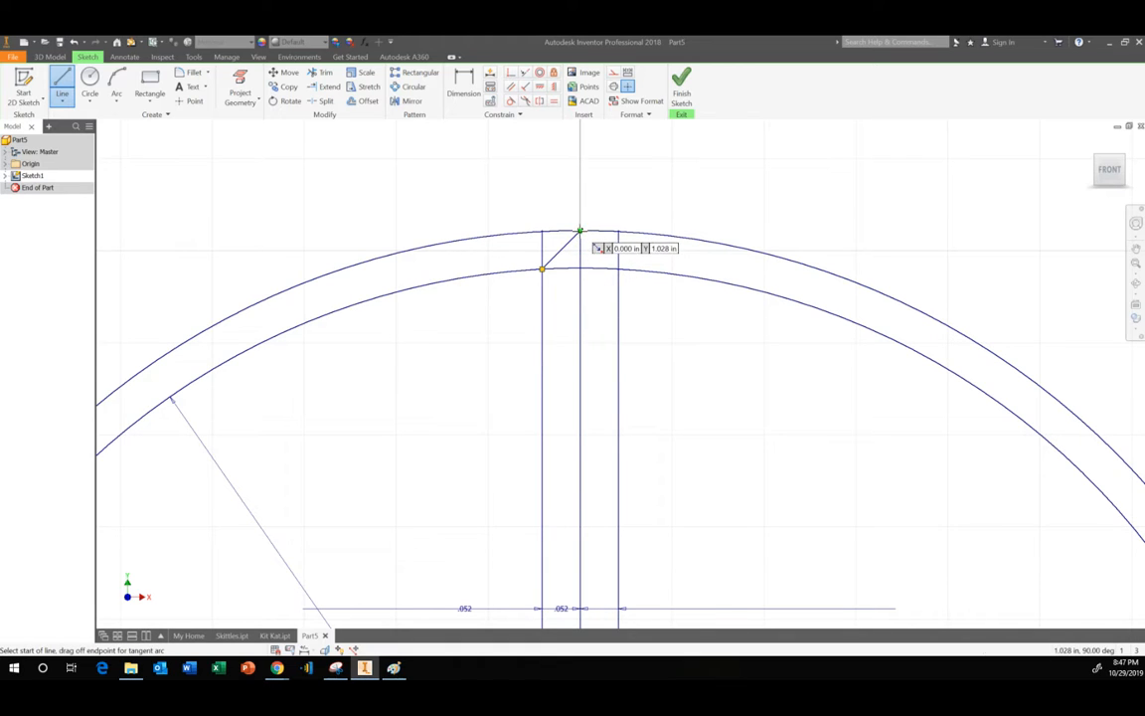
Draw the tooth's right side from its tip to the right offset line's intersection with the inner circle
double_click(618, 268)
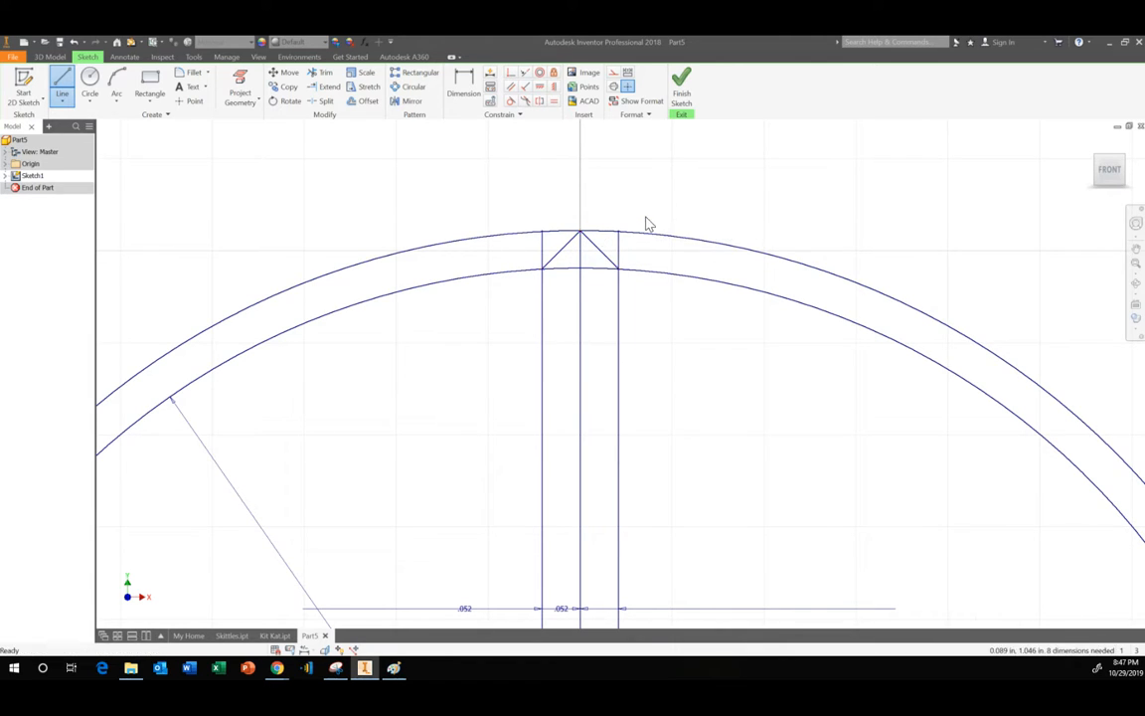
key(Escape)
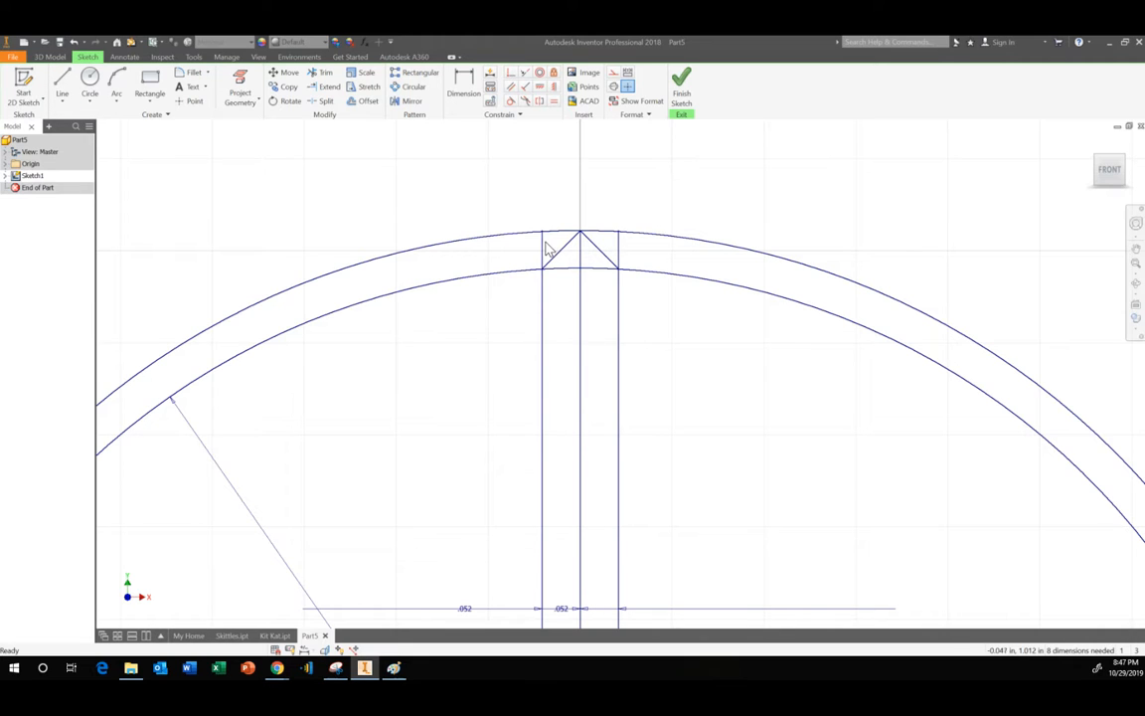
Delete the vertical centre line, both offset lines and the outer circle, keeping the tooth and the inner circle
click(542, 247)
key(Delete)
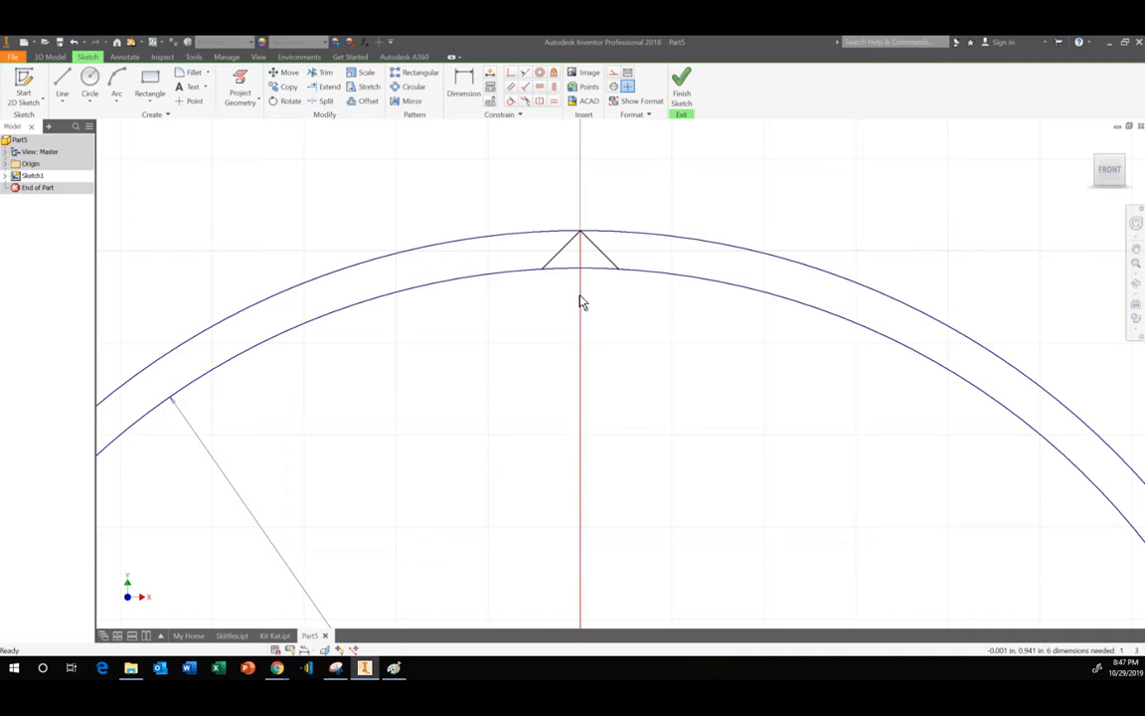
scroll(590, 291, down, 3)
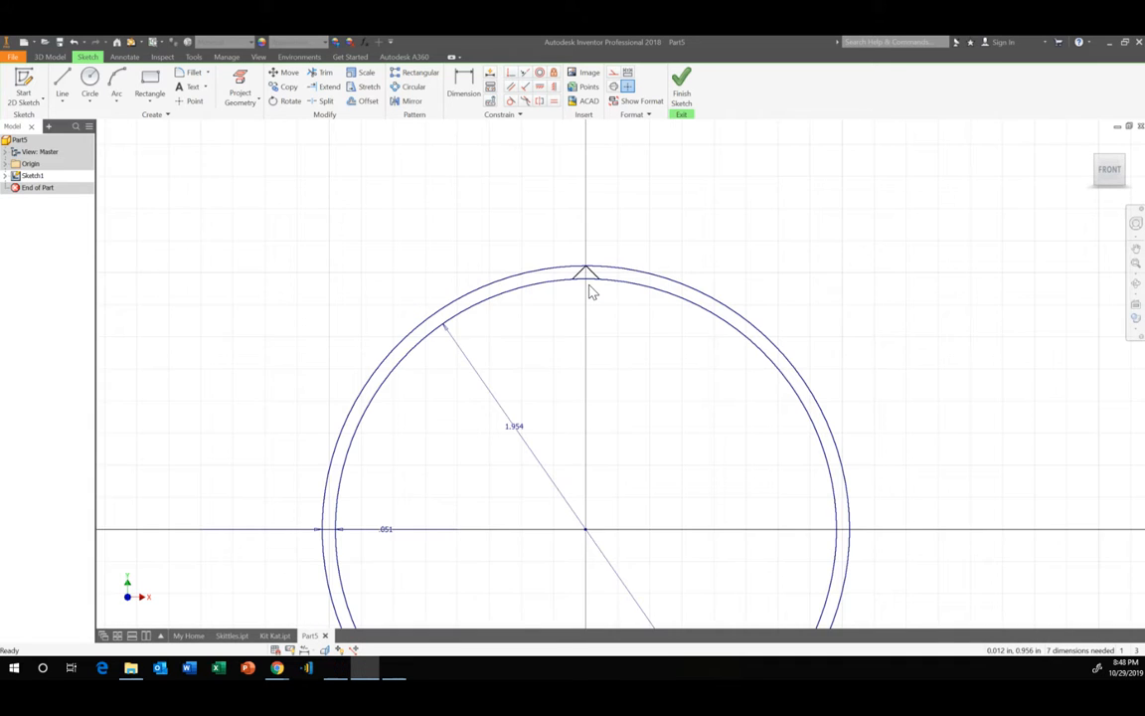
click(655, 280)
key(Delete)
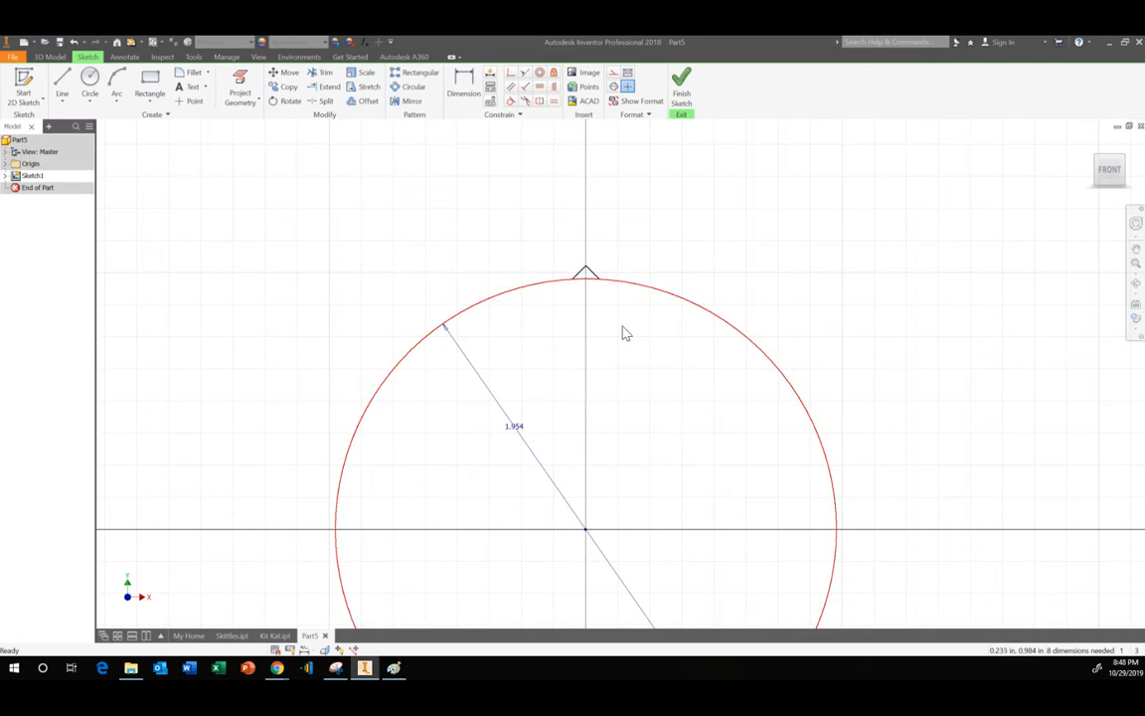
Pattern the tooth's two lines circularly around the circle's centre with 48 instances over 360 degrees
scroll(616, 348, down, 3)
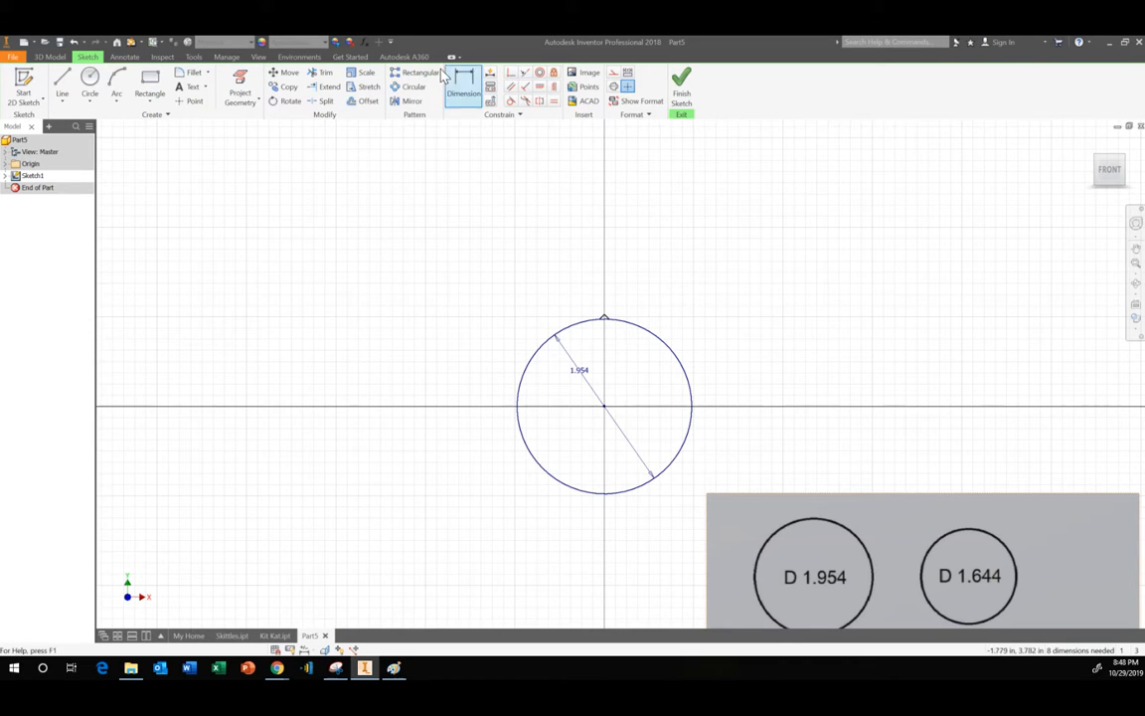
click(410, 86)
scroll(607, 314, up, 4)
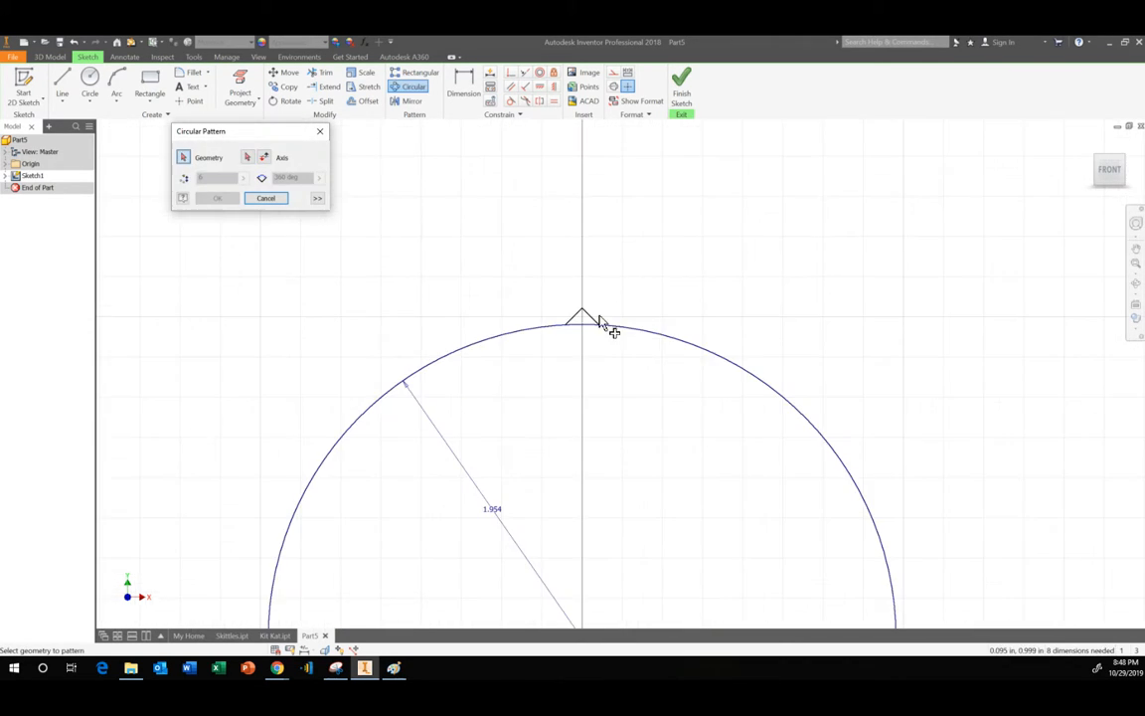
click(593, 324)
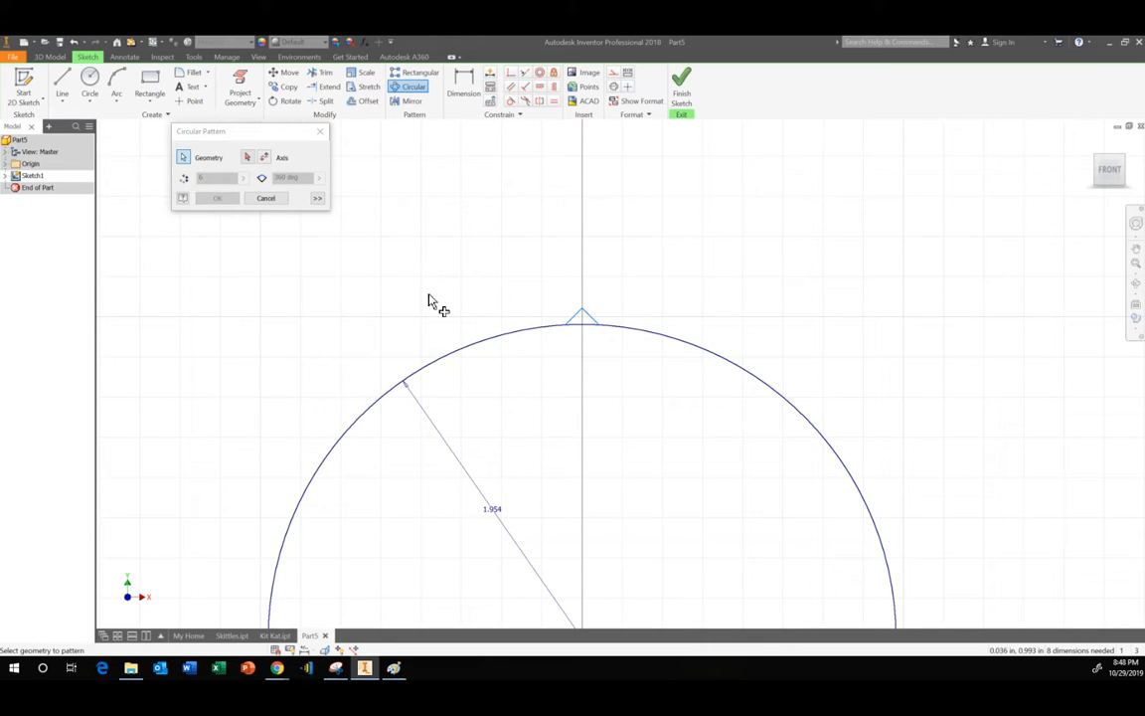
click(246, 157)
scroll(406, 369, down, 4)
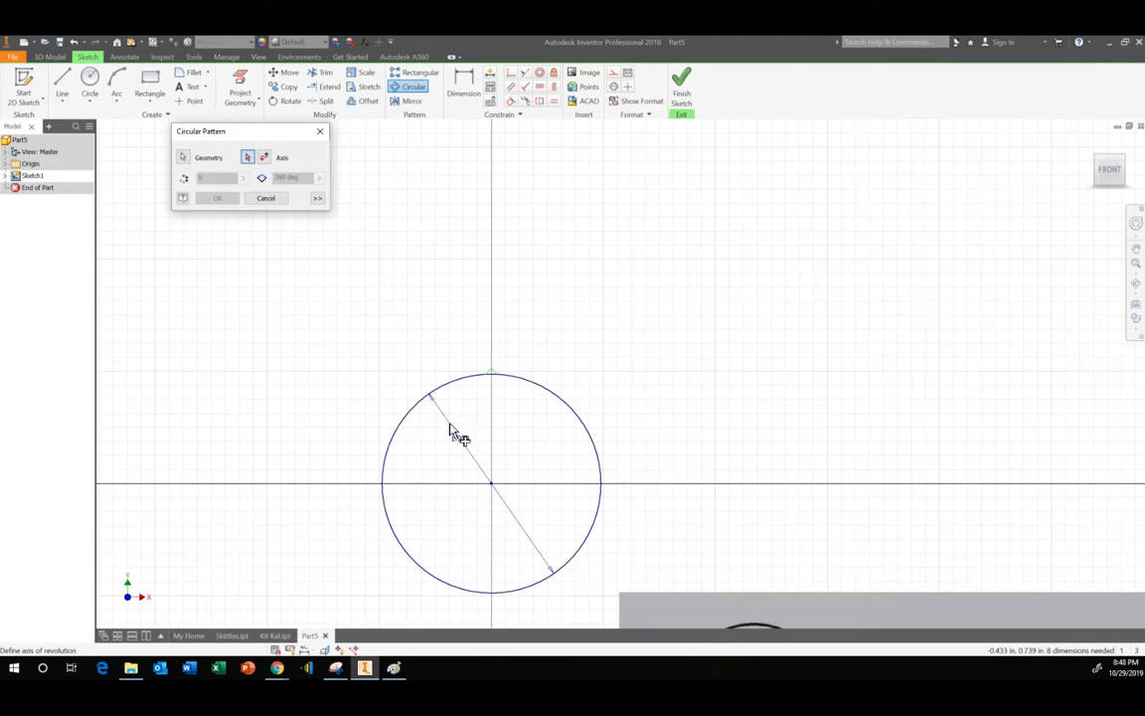
click(491, 485)
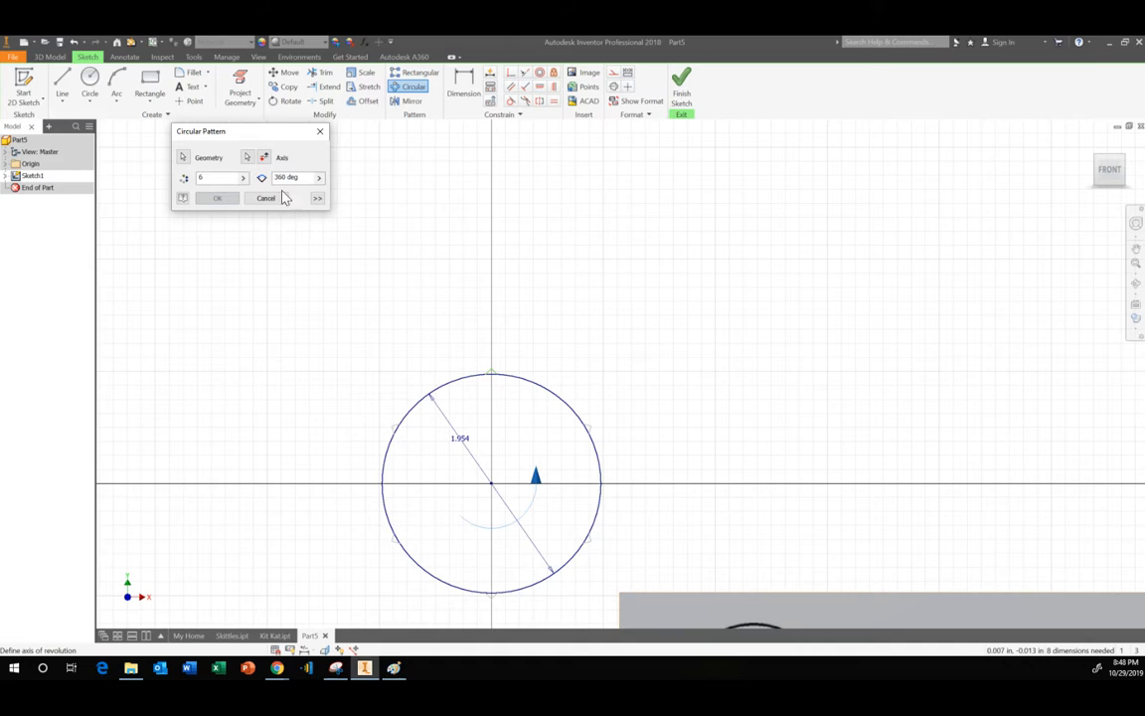
drag(220, 180, 161, 185)
text(48)
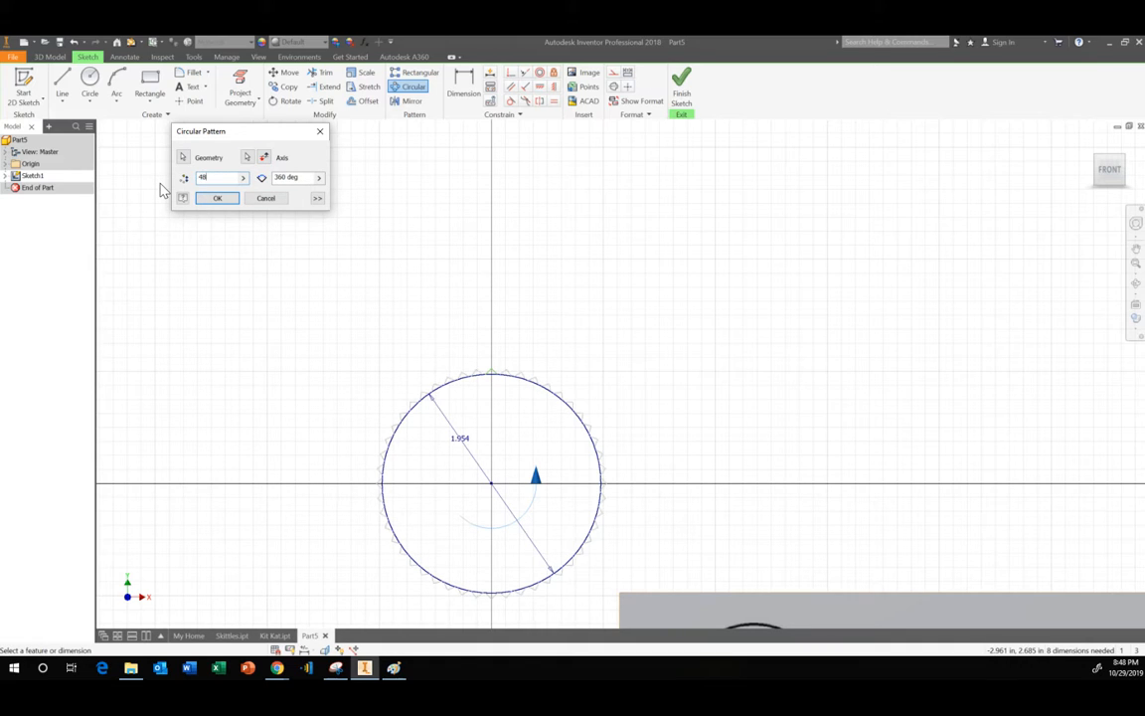
click(317, 198)
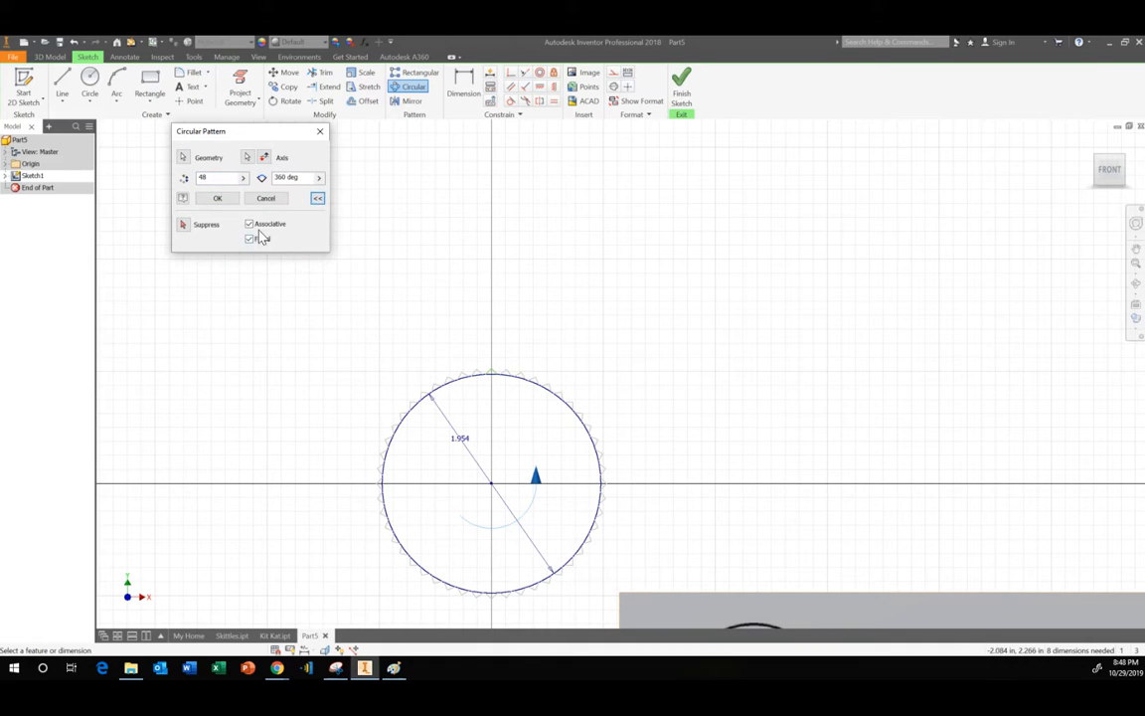
click(217, 197)
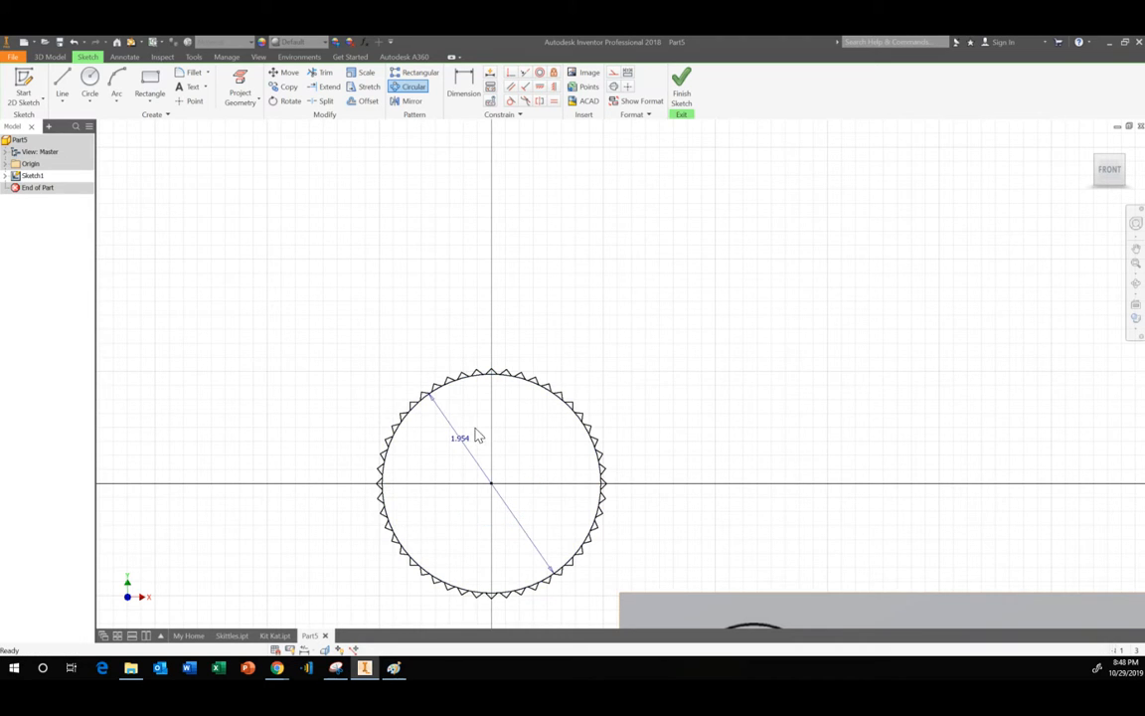
Trim away the circle's arc beneath every tooth so that a single continuous toothed outline remains
scroll(475, 435, up, 5)
scroll(483, 418, down, 2)
scroll(481, 414, down, 2)
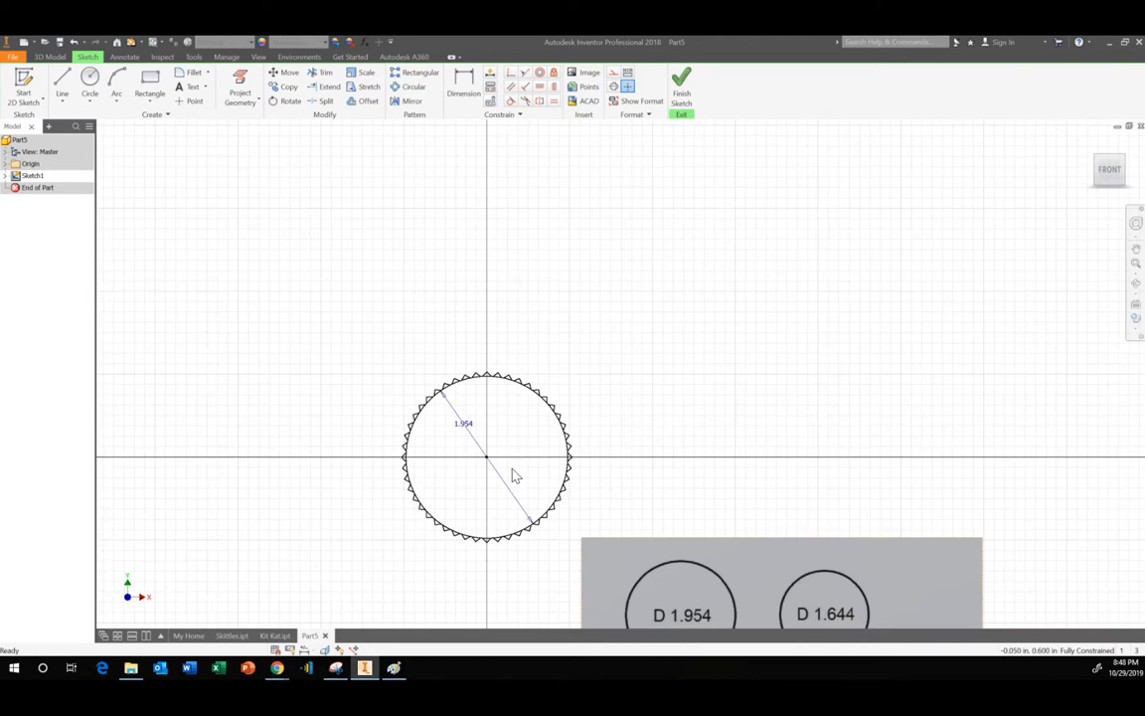
scroll(511, 554, up, 3)
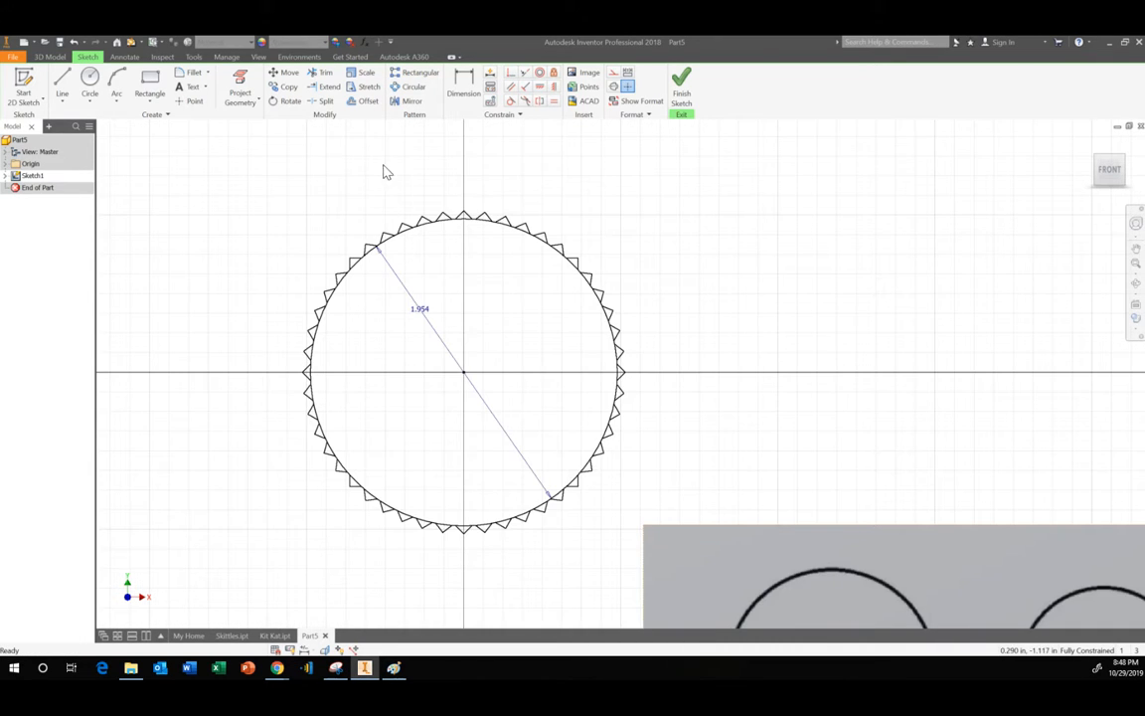
click(320, 72)
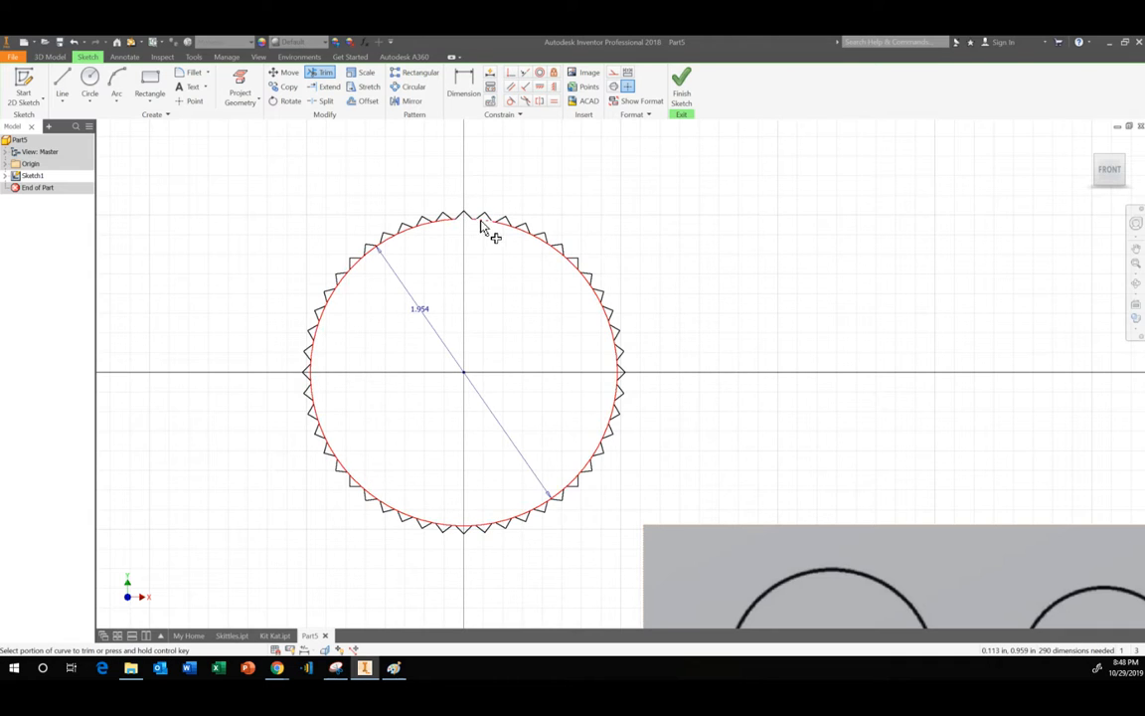
click(483, 221)
click(509, 227)
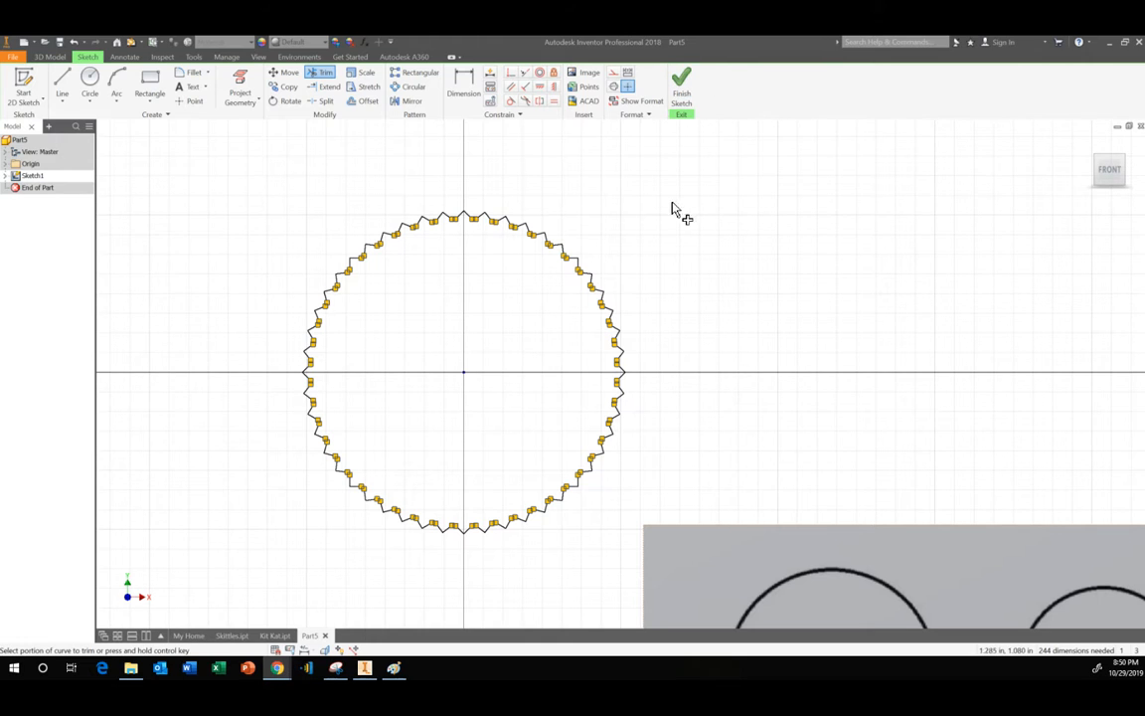
scroll(685, 267, up, 2)
scroll(686, 266, up, 2)
scroll(684, 265, down, 3)
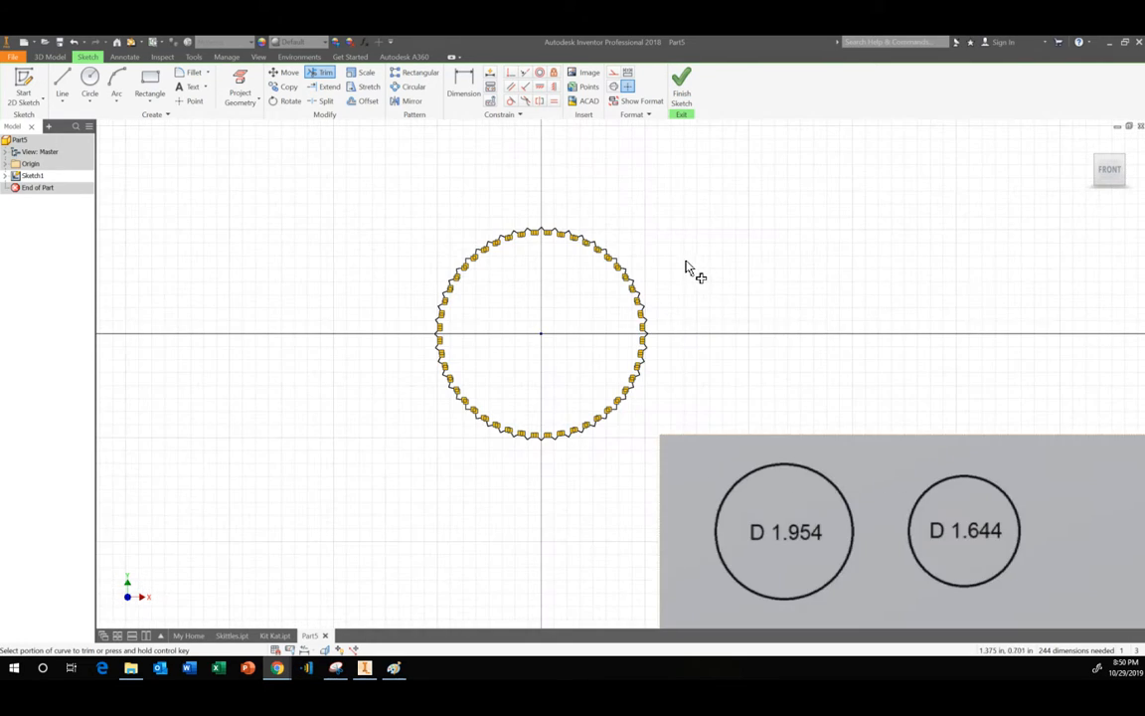
right_click(463, 195)
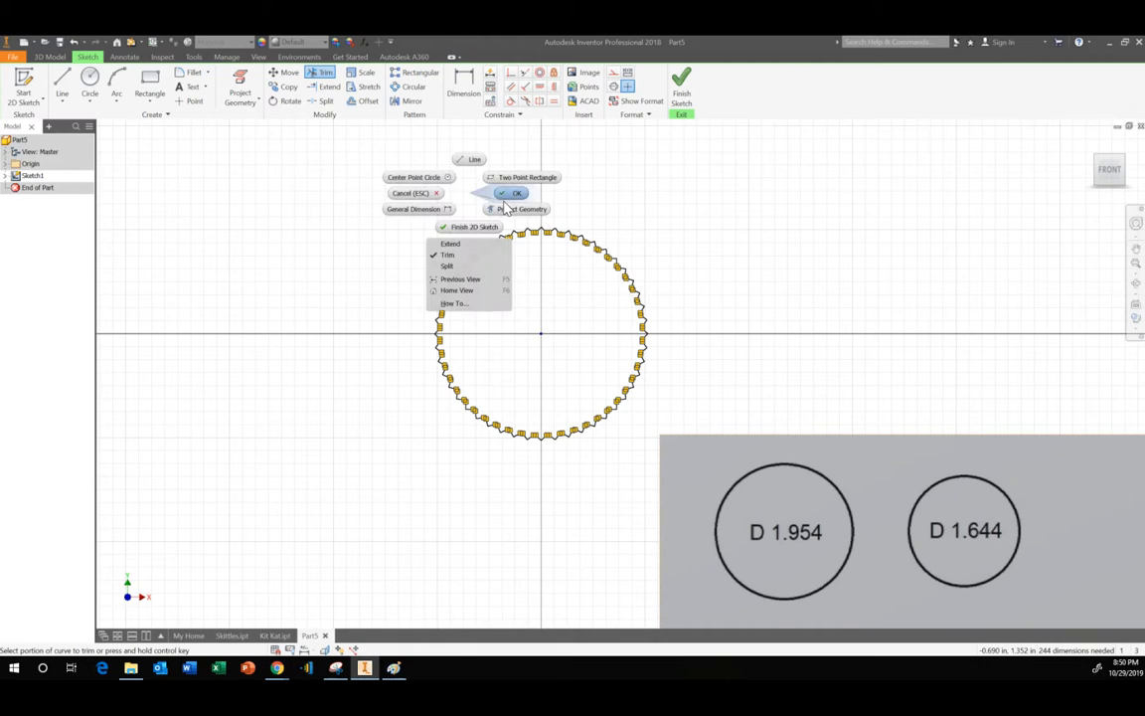
click(467, 161)
Copy the entire toothed outline with a window selection around it, and finish the sketch
drag(374, 187, 655, 449)
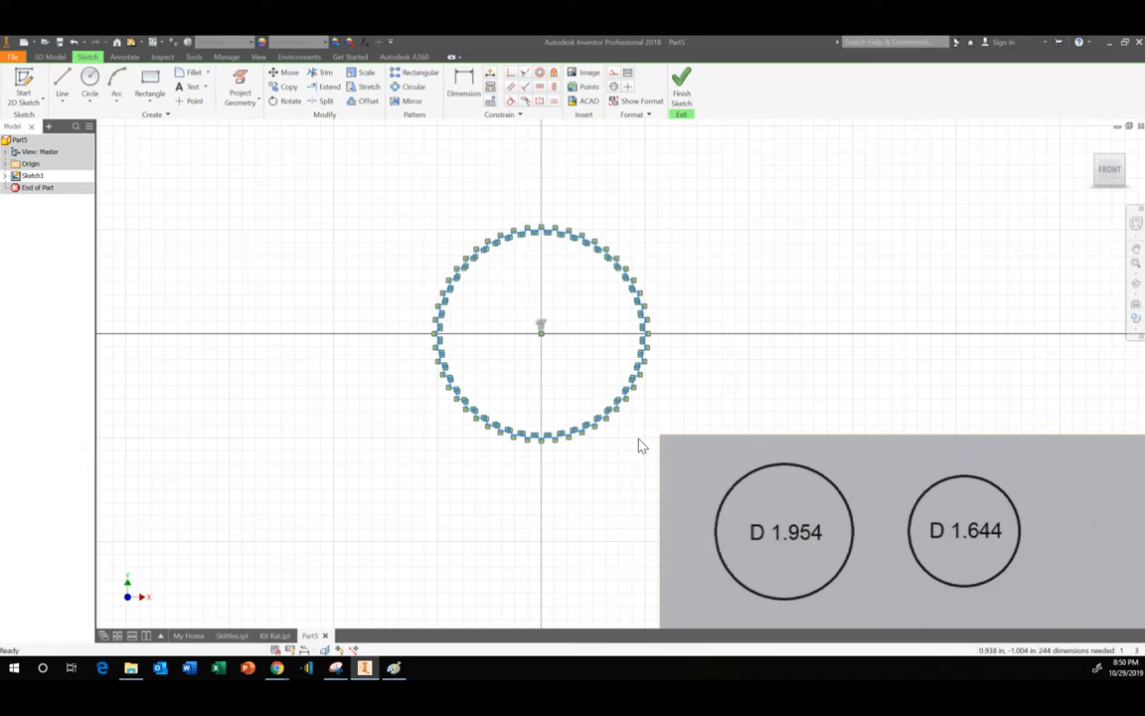
click(641, 447)
drag(348, 182, 530, 329)
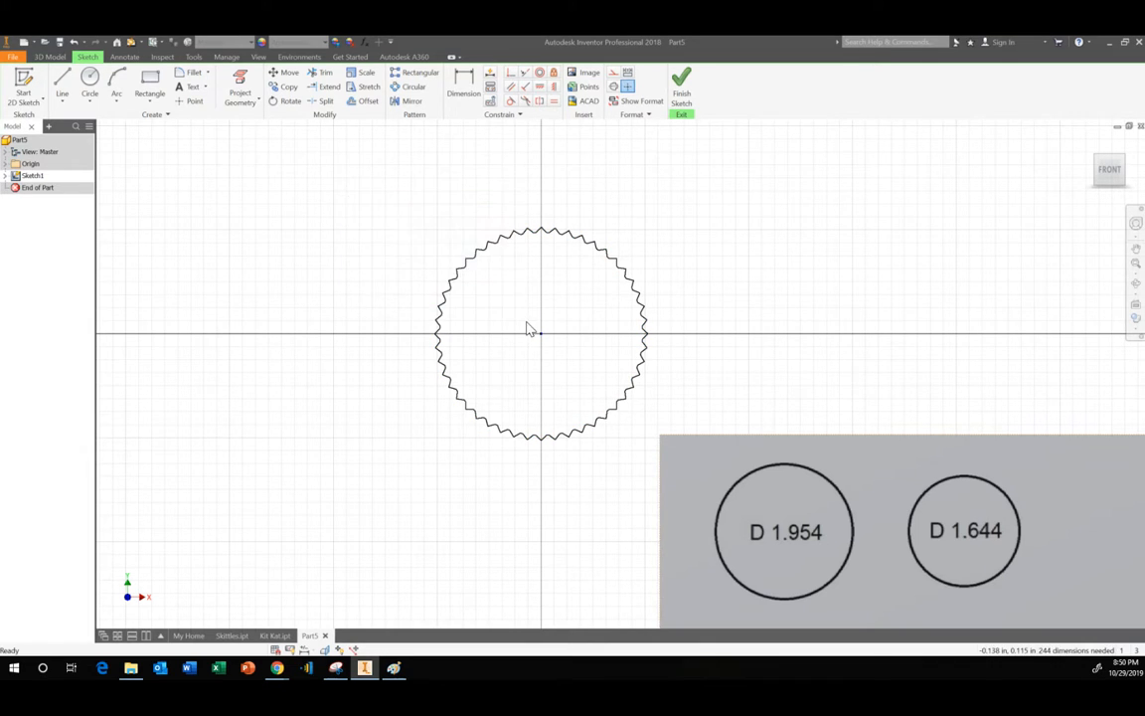
click(374, 223)
drag(350, 187, 526, 338)
click(667, 408)
drag(641, 445, 519, 327)
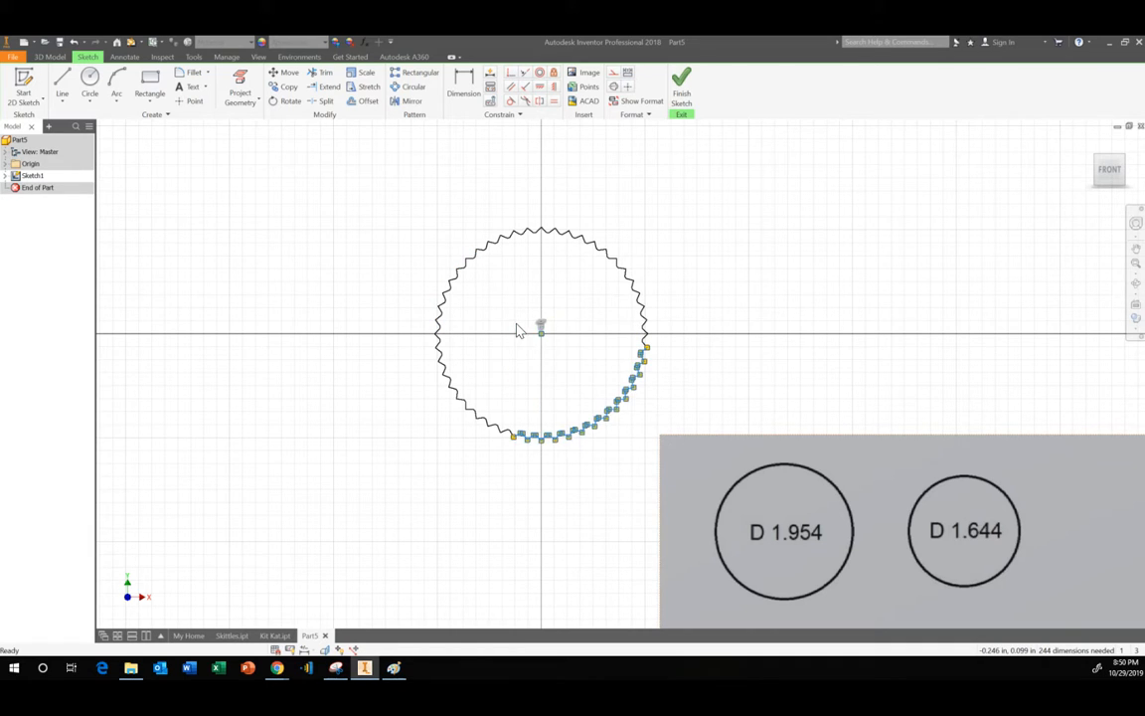
click(755, 328)
mouse_move(703, 416)
mouse_down()
mouse_move(364, 221)
mouse_move(363, 187)
mouse_move(626, 407)
mouse_move(654, 449)
mouse_up()
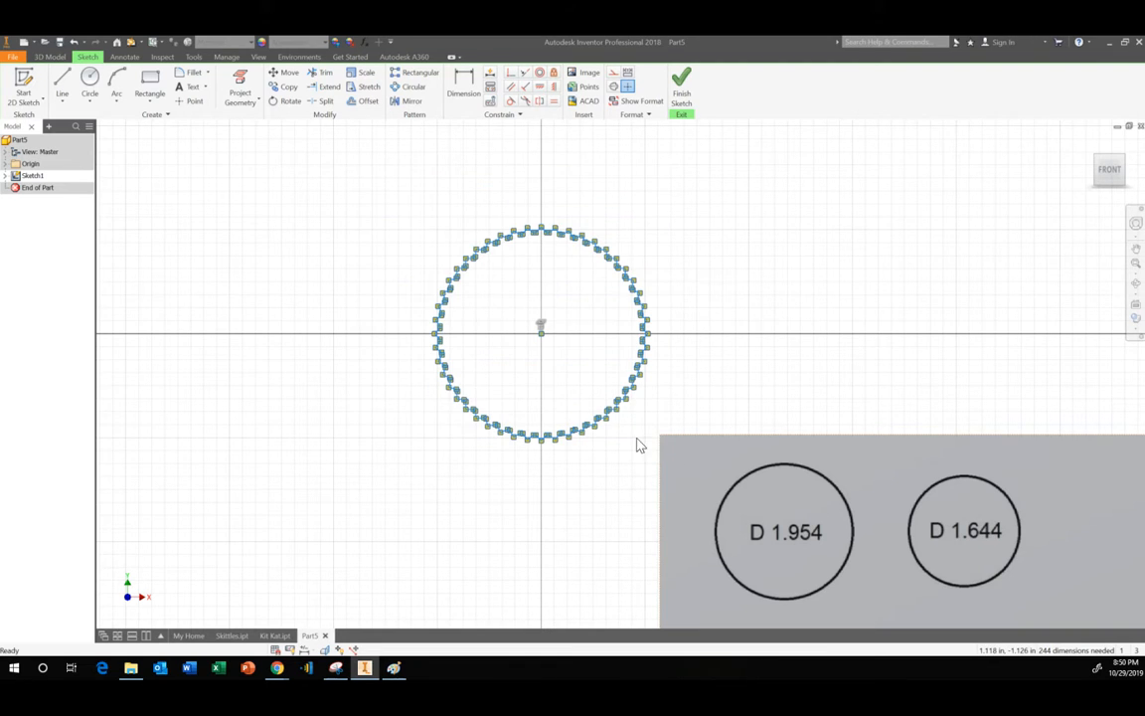
right_click(630, 284)
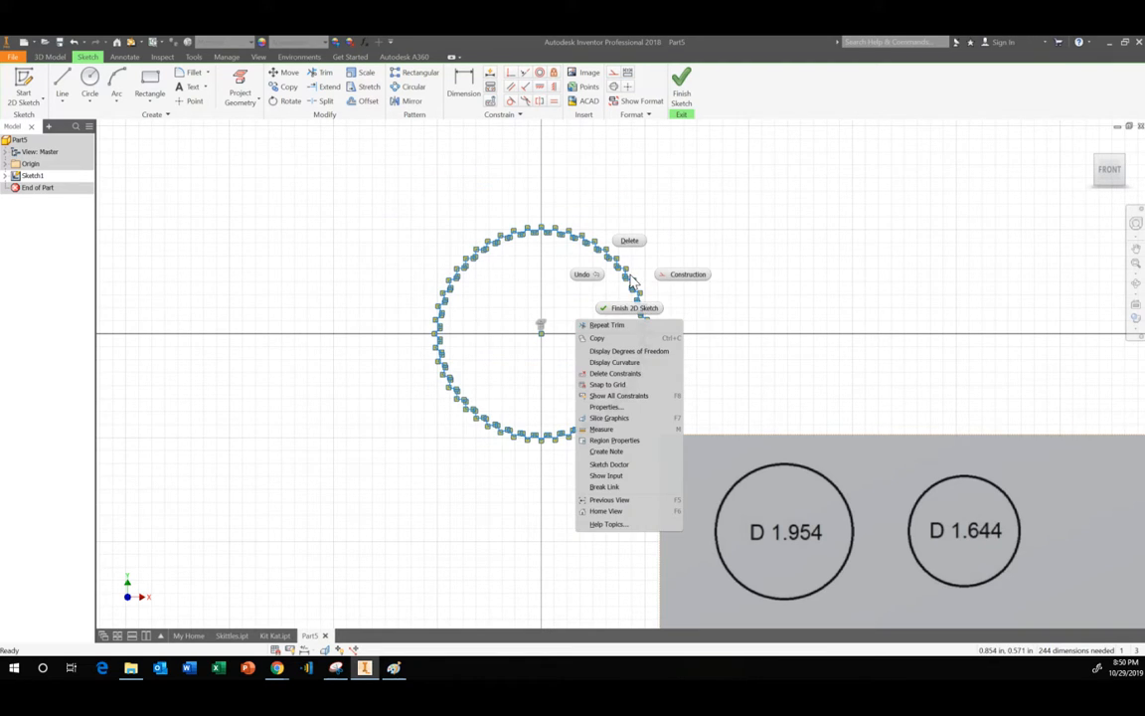
click(617, 343)
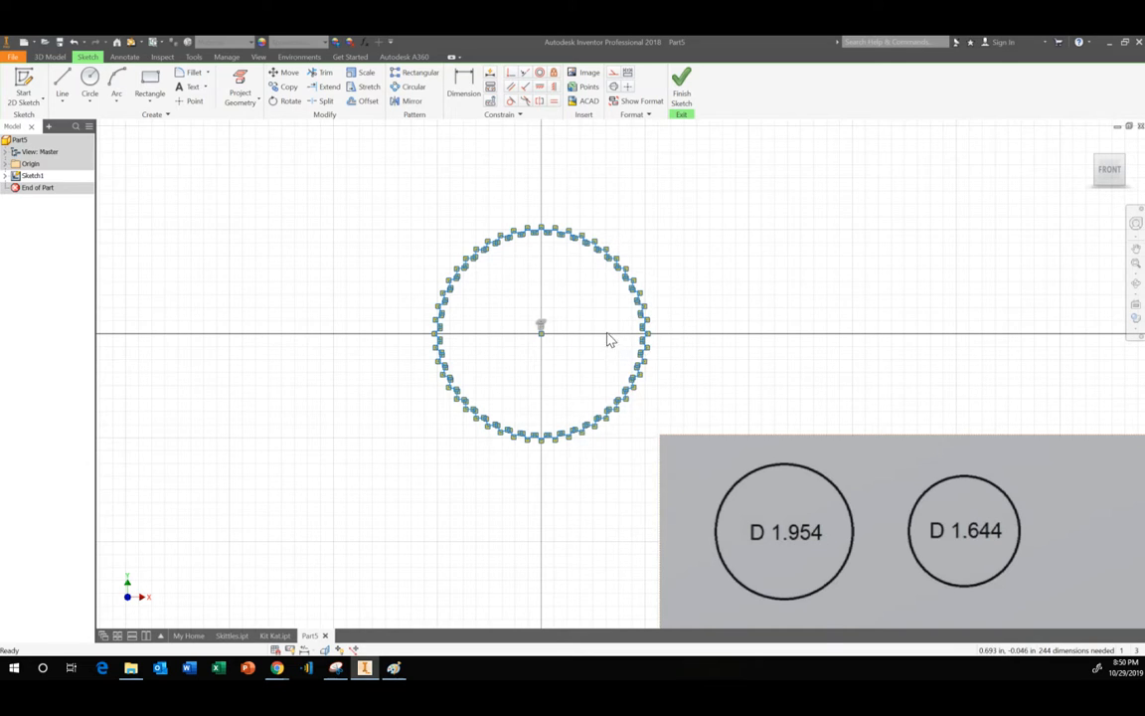
click(682, 96)
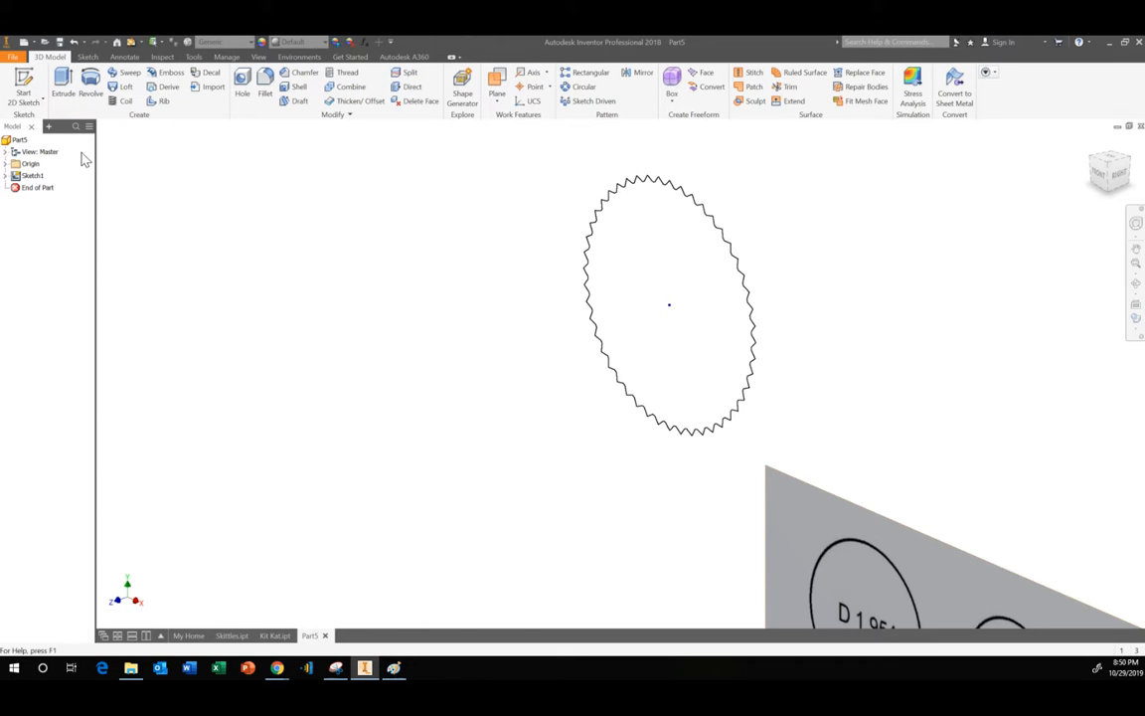
Create a work plane offset .485 in from the origin XY plane and check its position from the side
click(496, 94)
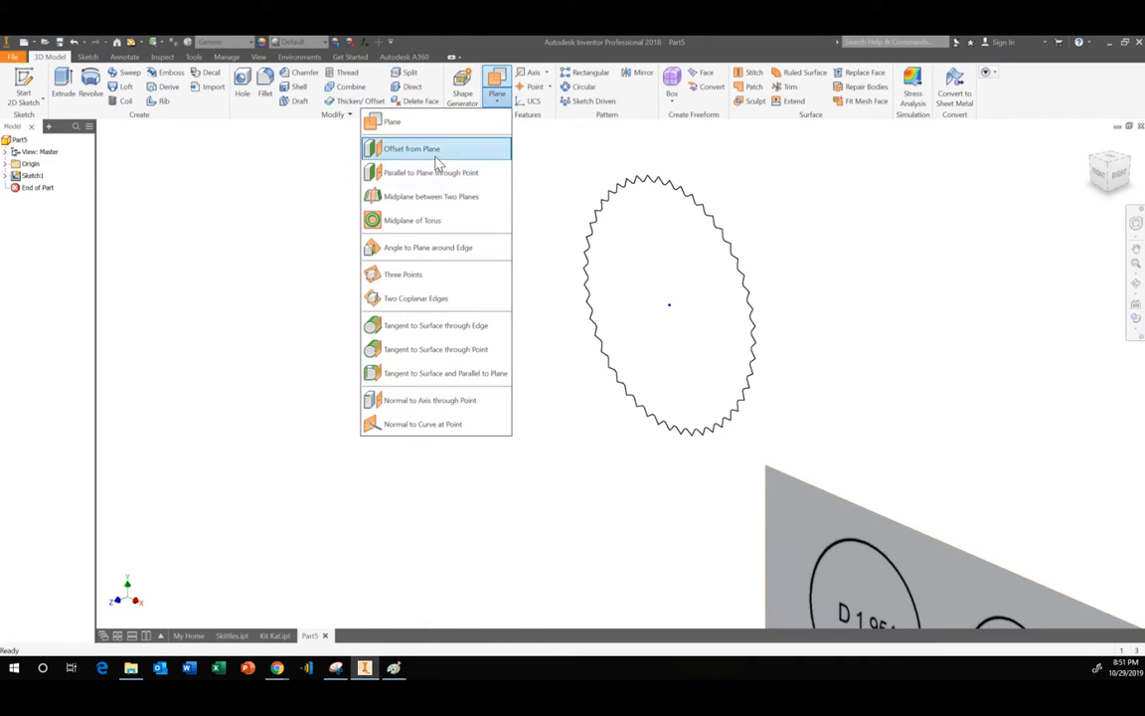
click(435, 154)
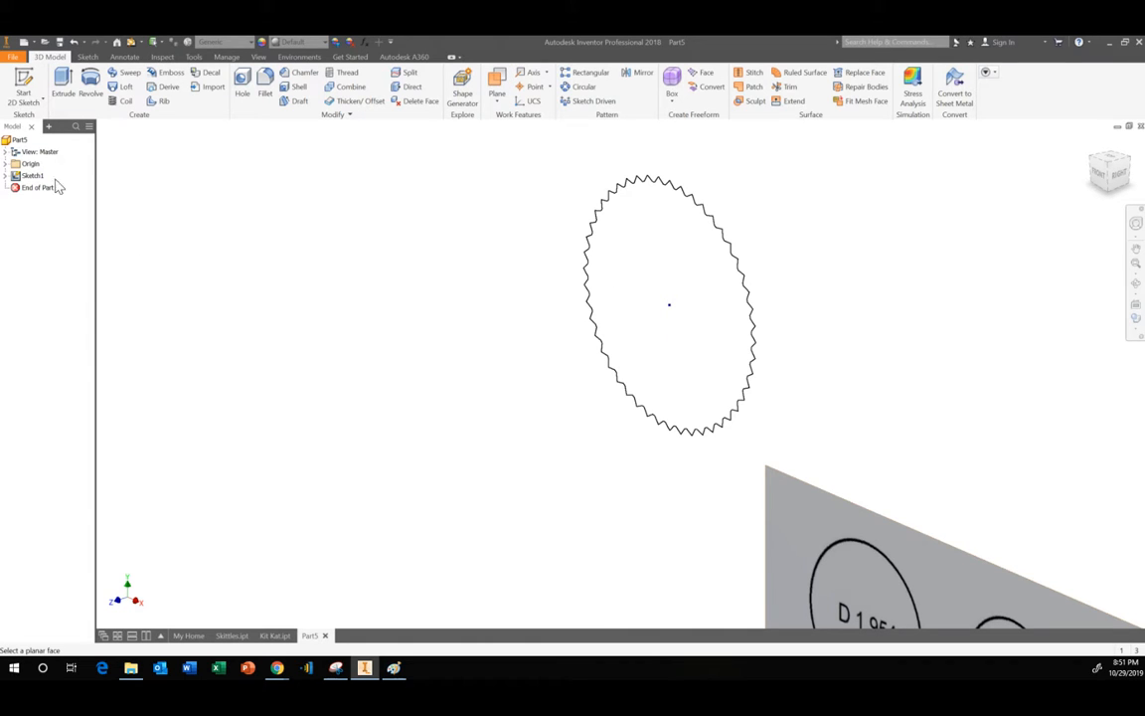
click(7, 163)
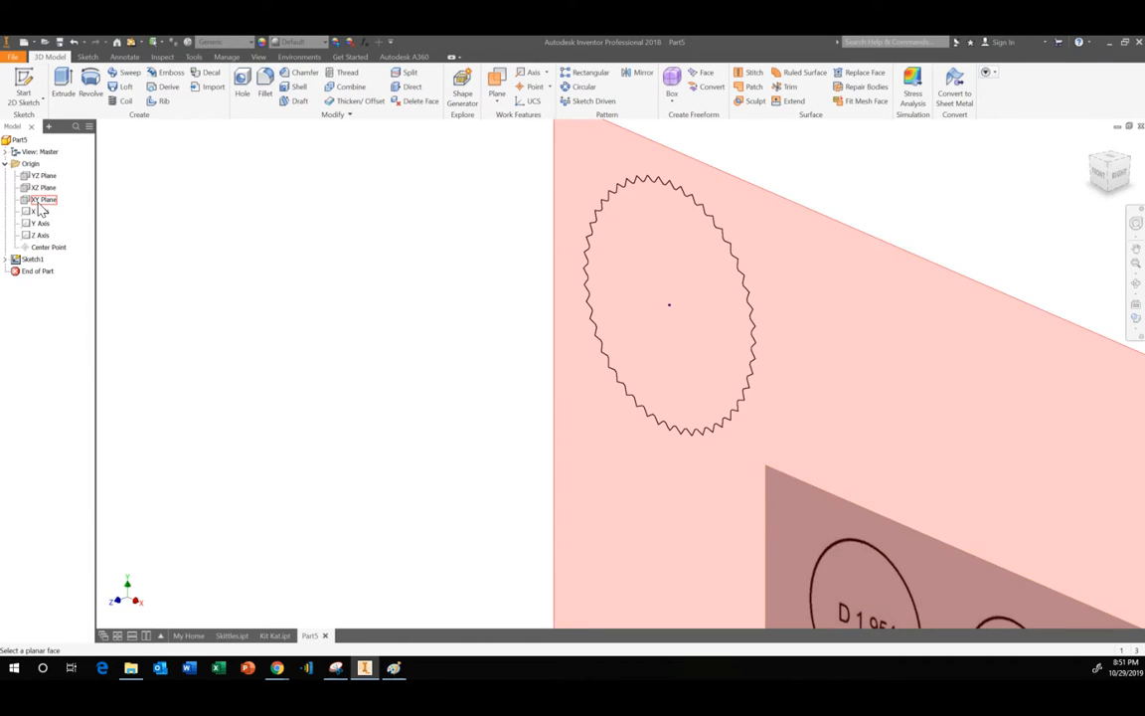
click(622, 343)
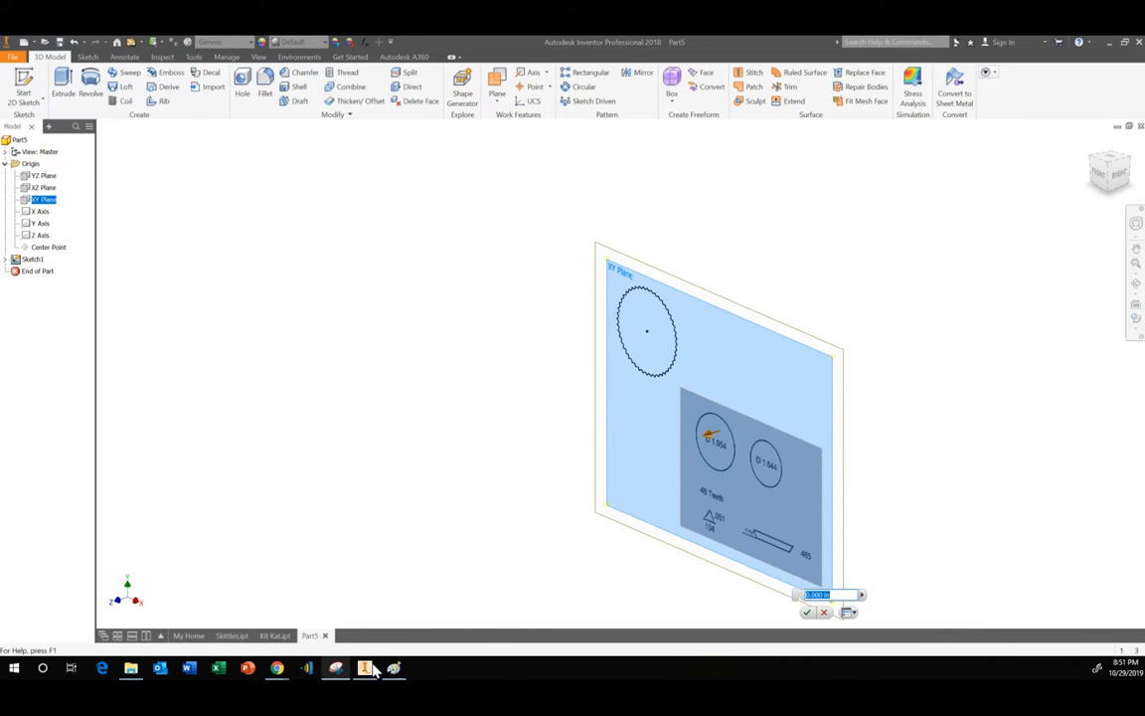
scroll(839, 564, up, 3)
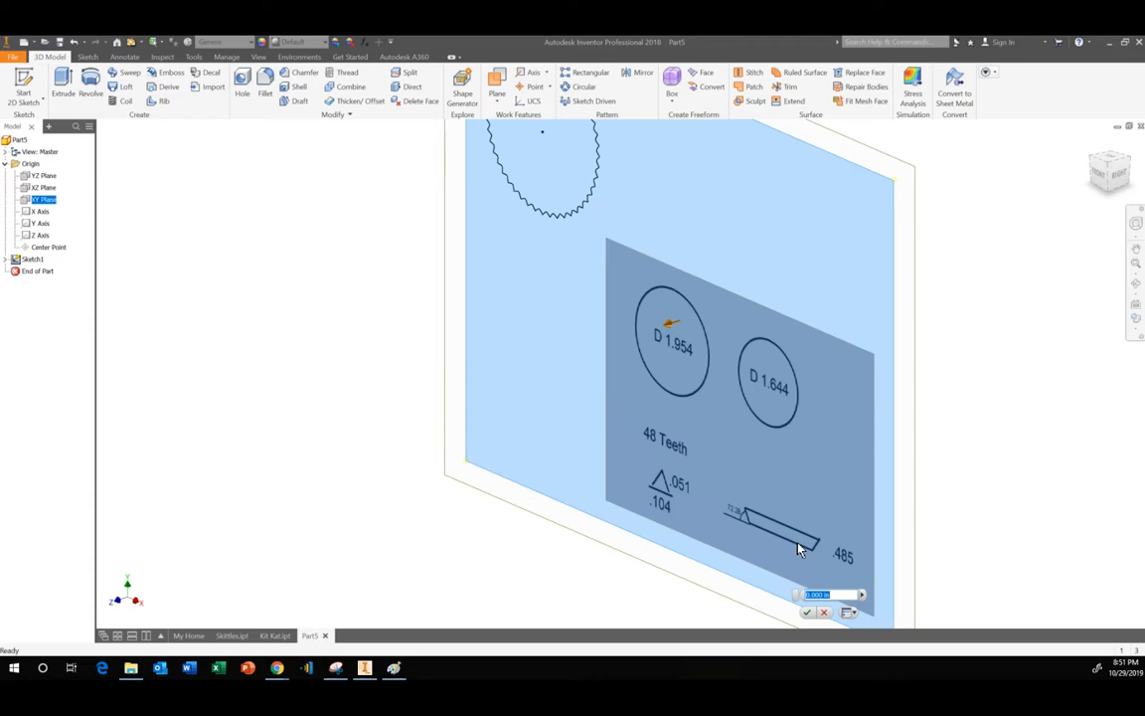
scroll(656, 465, down, 3)
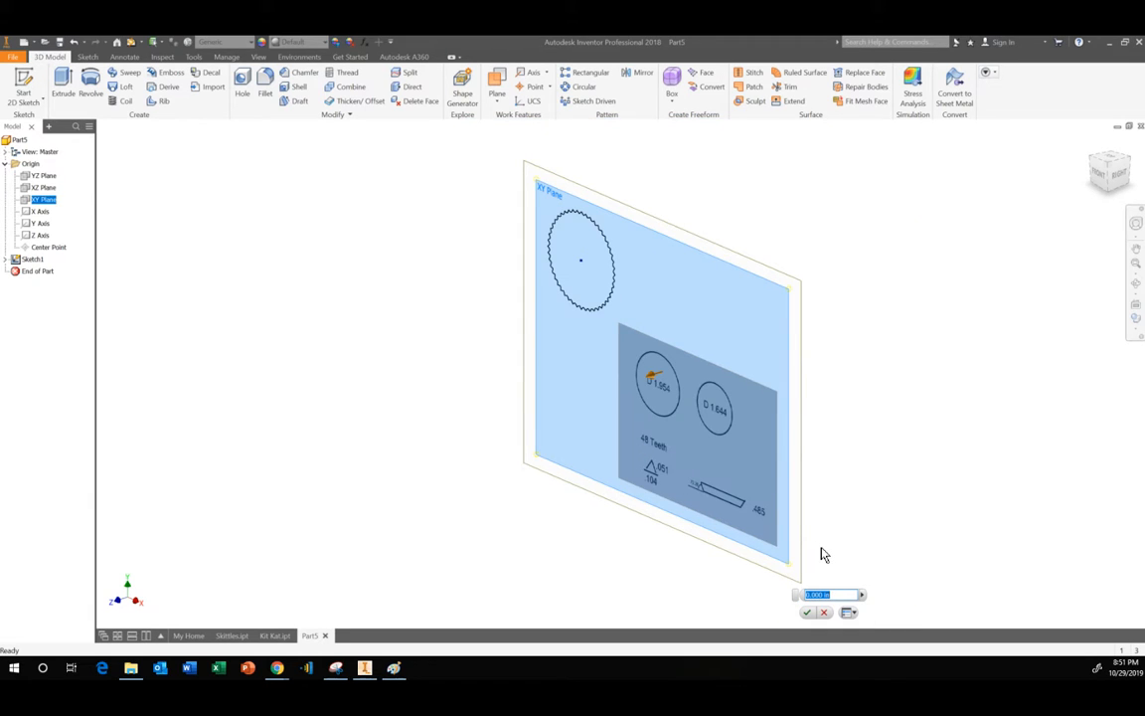
text(.485)
key(Return)
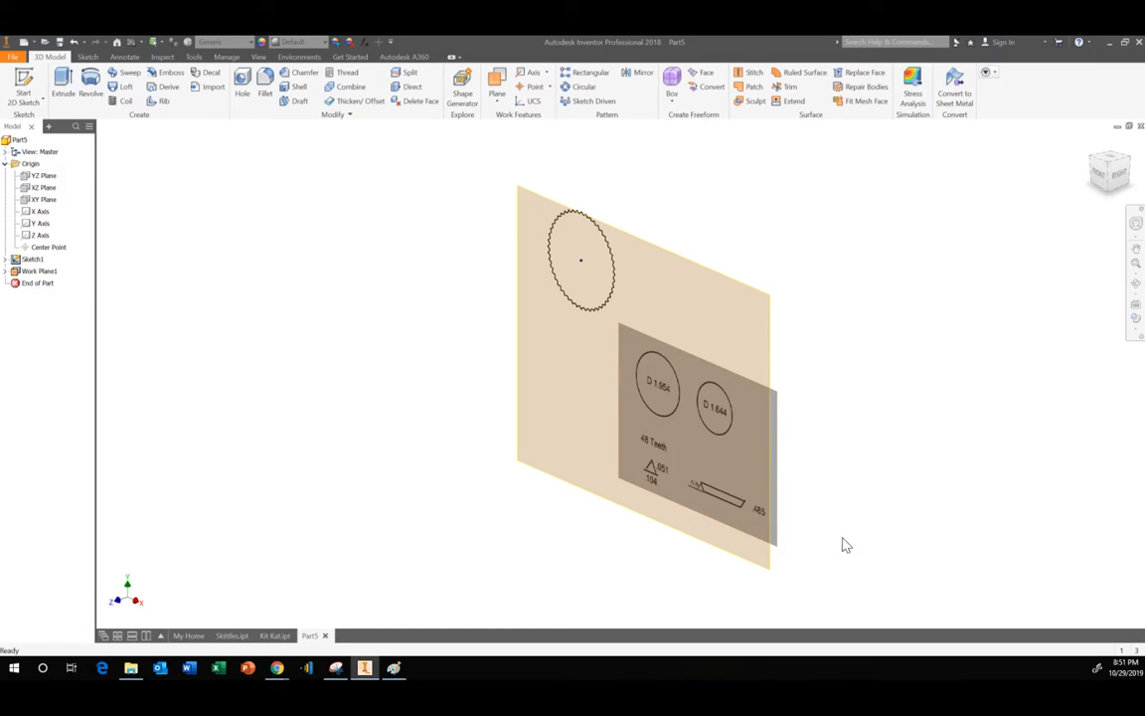
click(1118, 175)
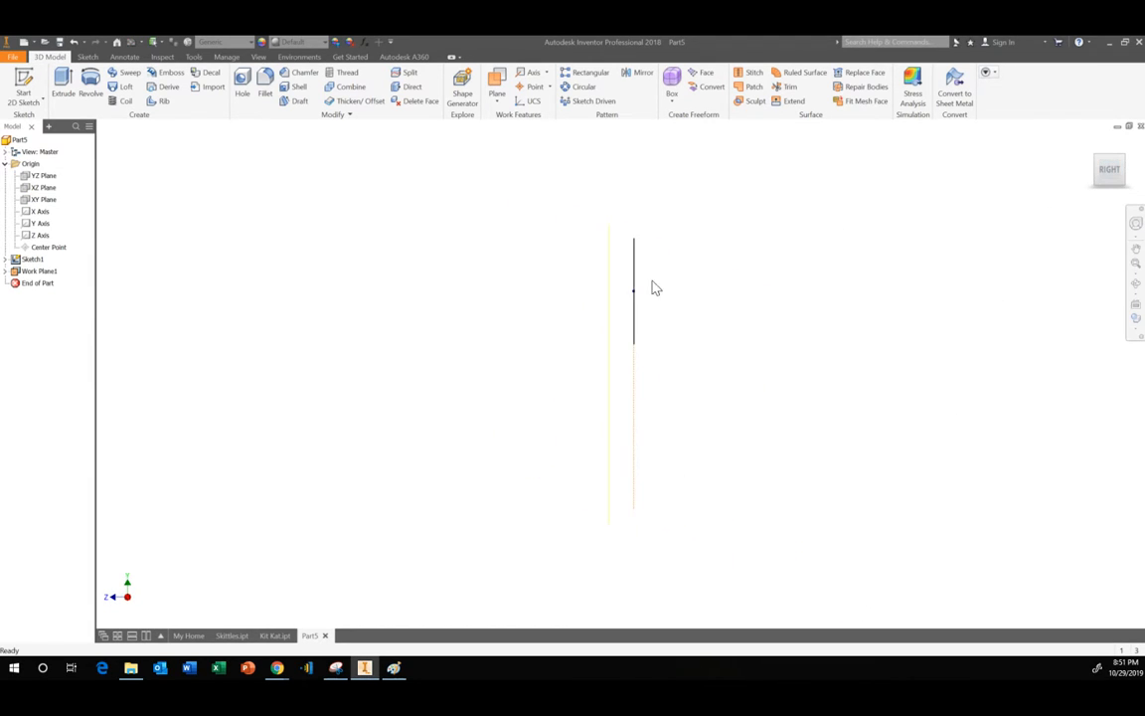
click(1101, 159)
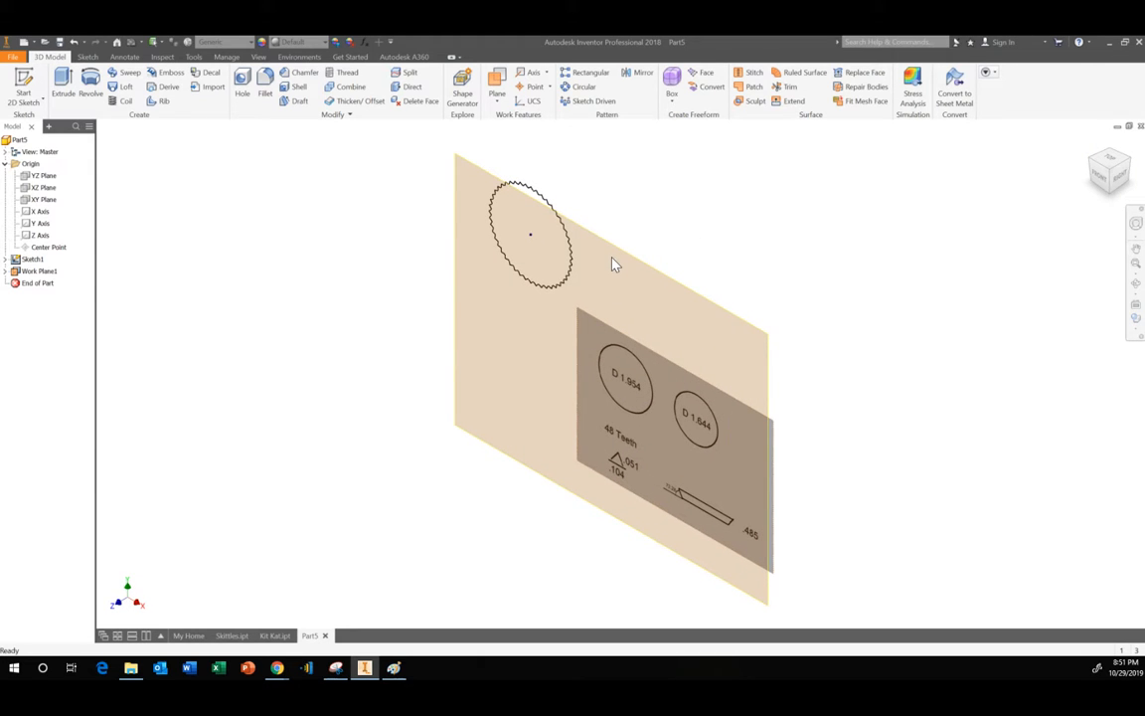
Start a sketch on the offset work plane and paste the copied toothed outline into it
click(23, 86)
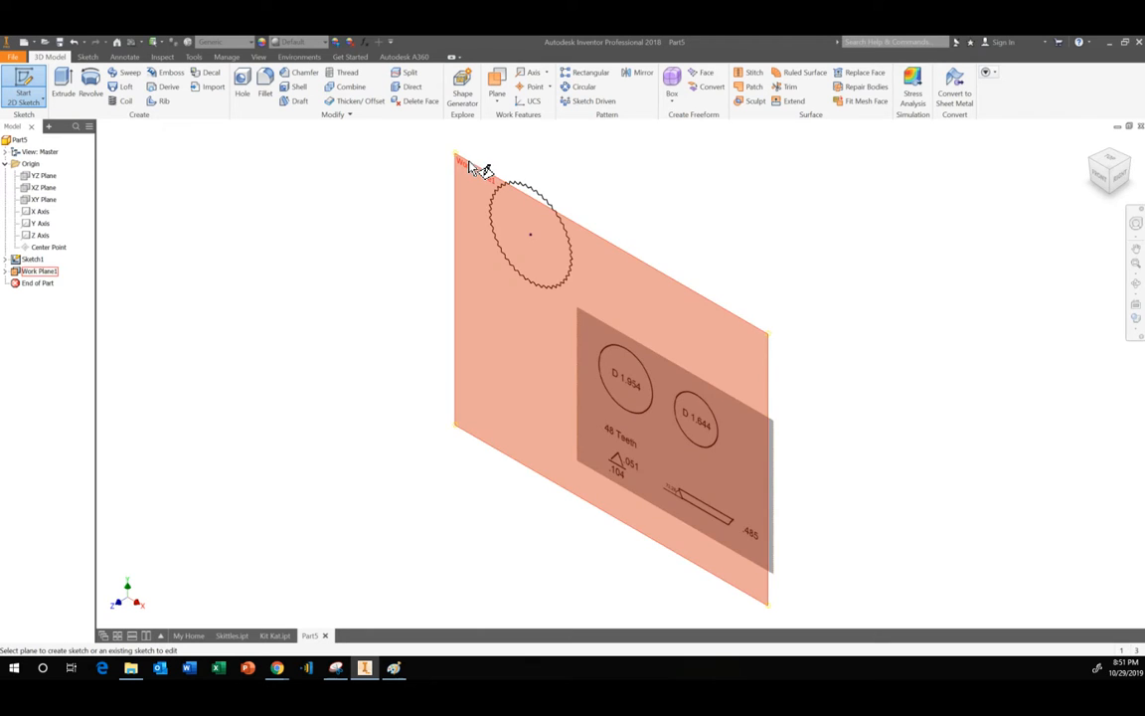
click(473, 164)
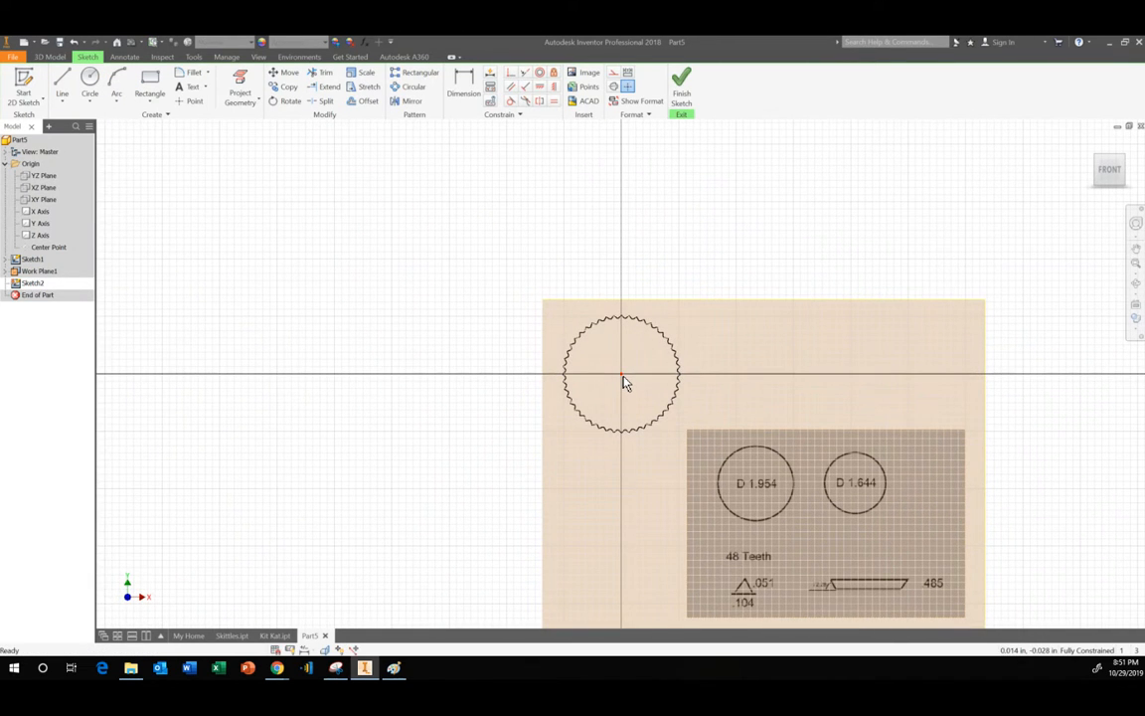
right_click(623, 382)
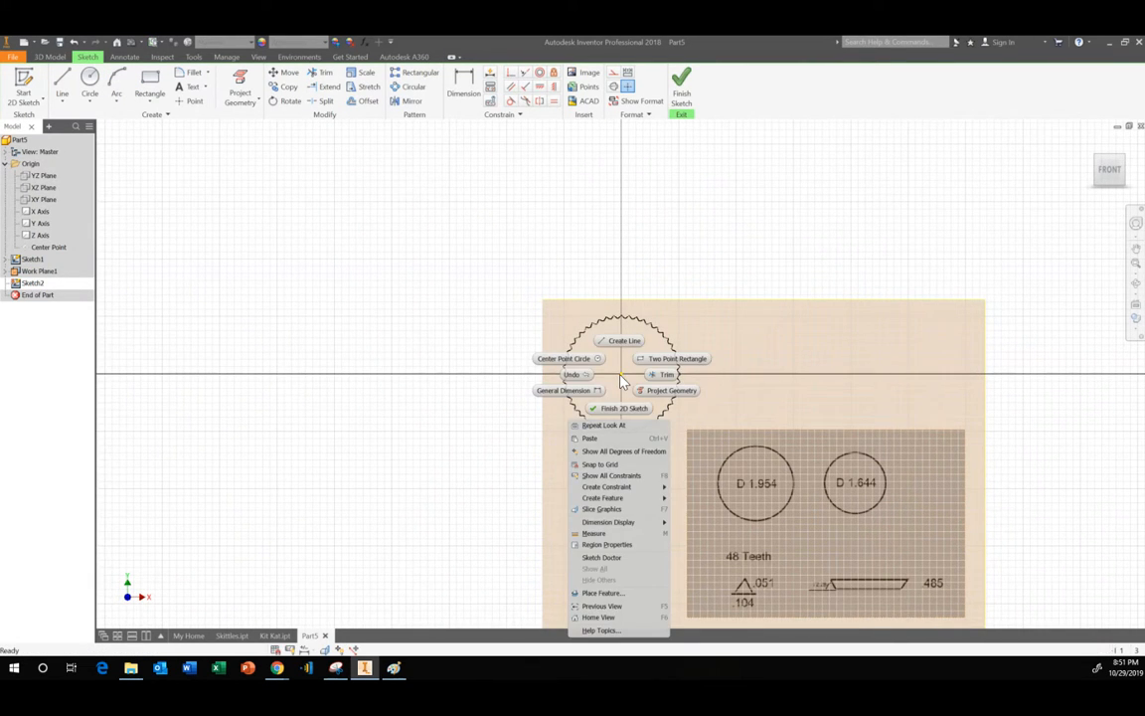
click(609, 443)
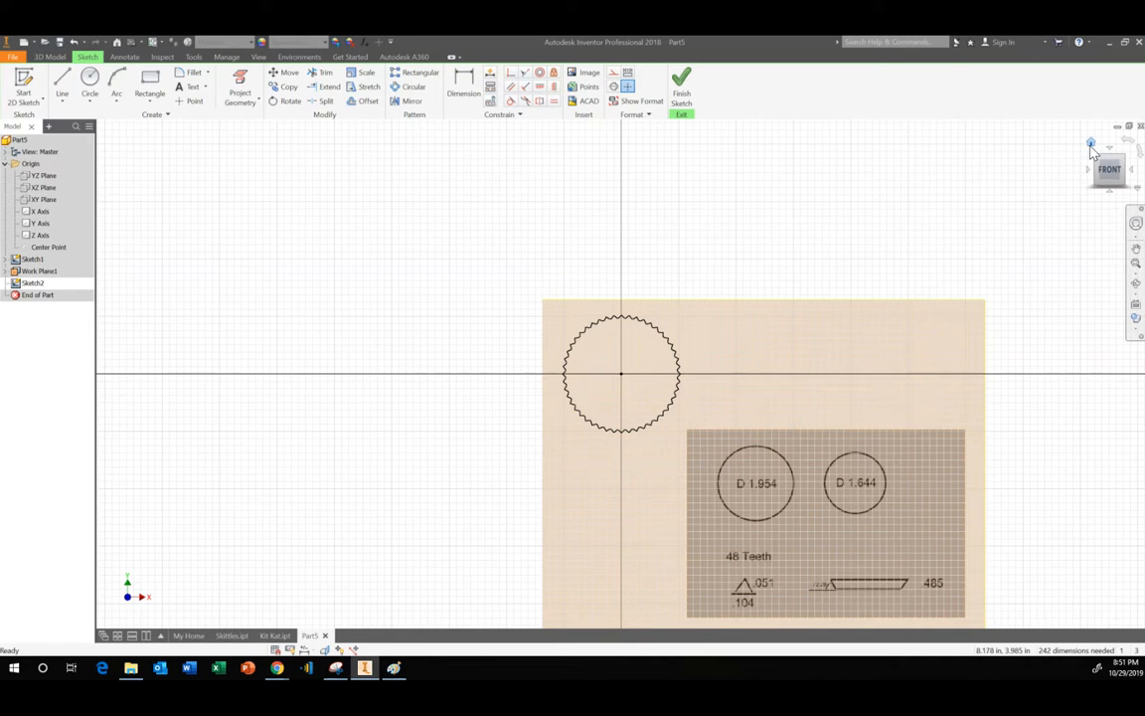
click(1091, 145)
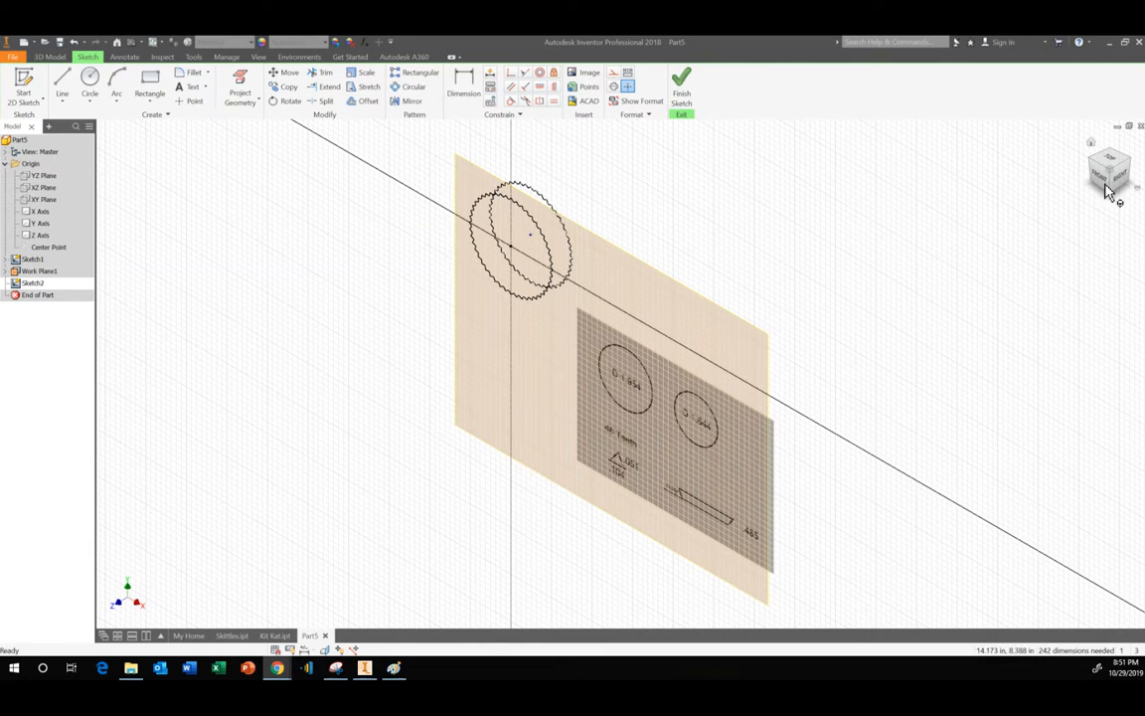
Scale the pasted toothed outline about its centre point by a factor of 1.644/1.954, and finish the sketch
key(Page_Up)
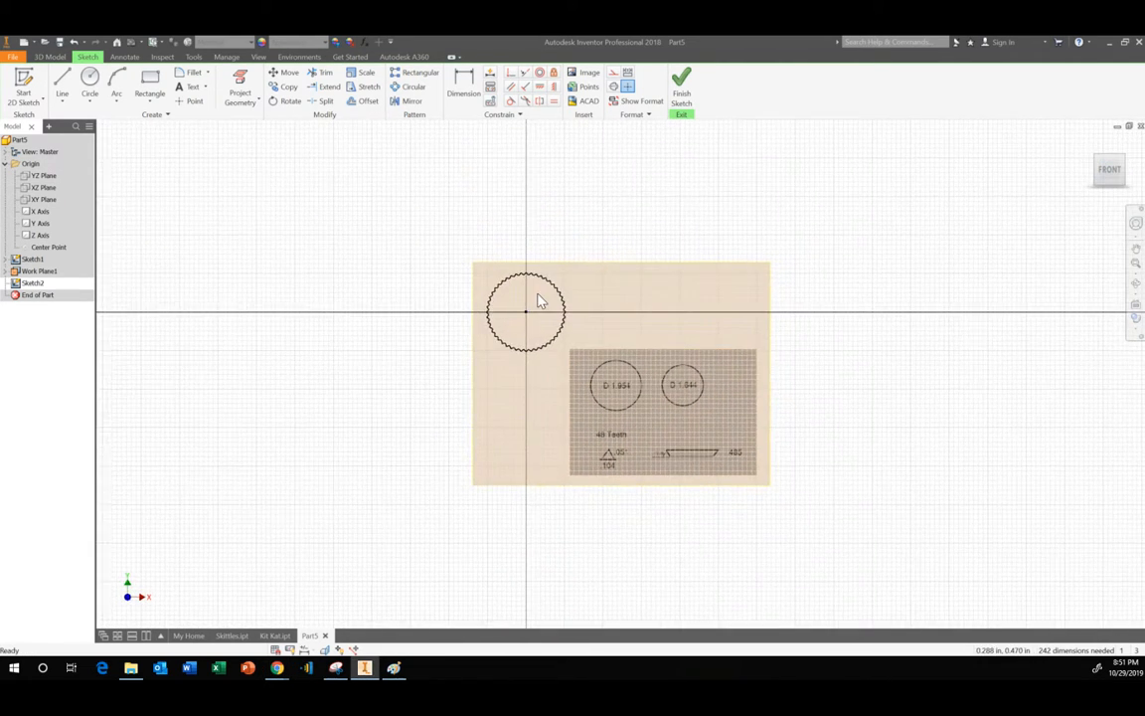
scroll(526, 301, down, 2)
scroll(517, 301, up, 5)
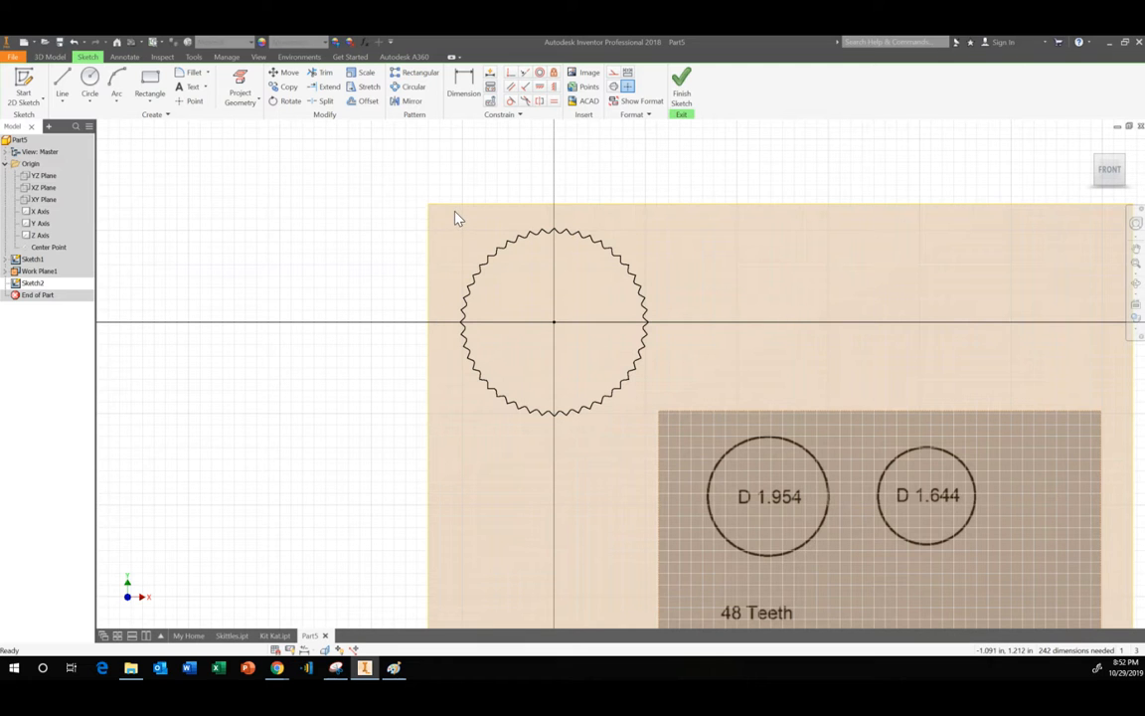
drag(450, 214, 648, 424)
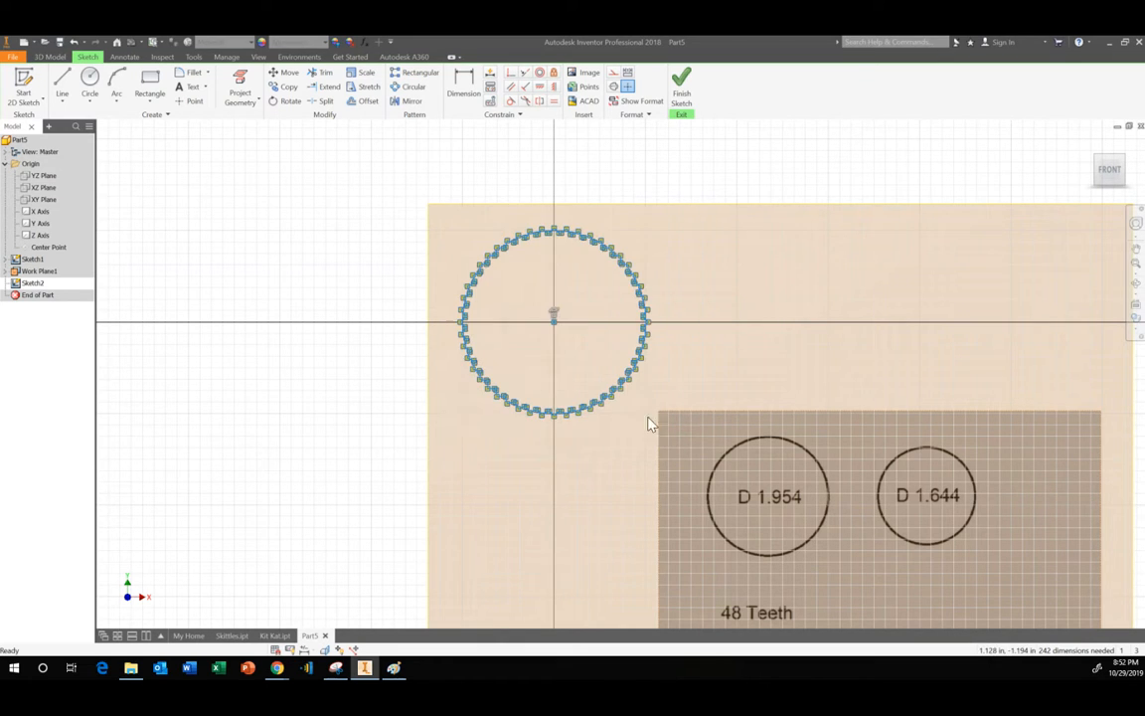
click(366, 73)
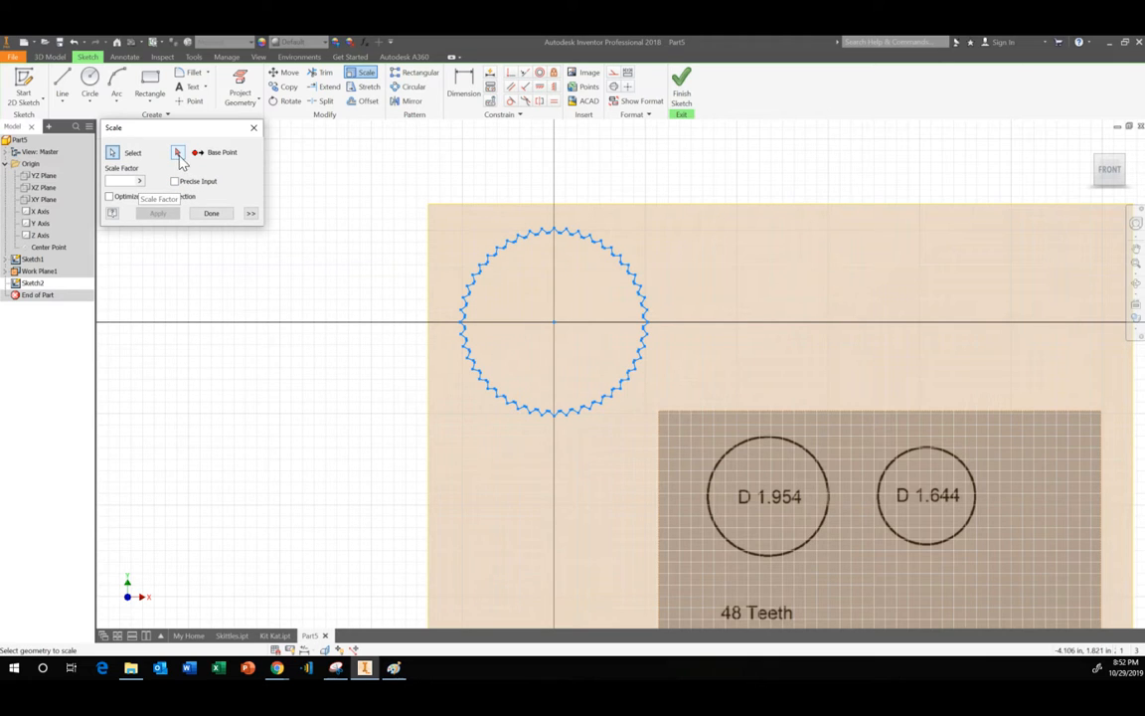
click(178, 153)
click(554, 323)
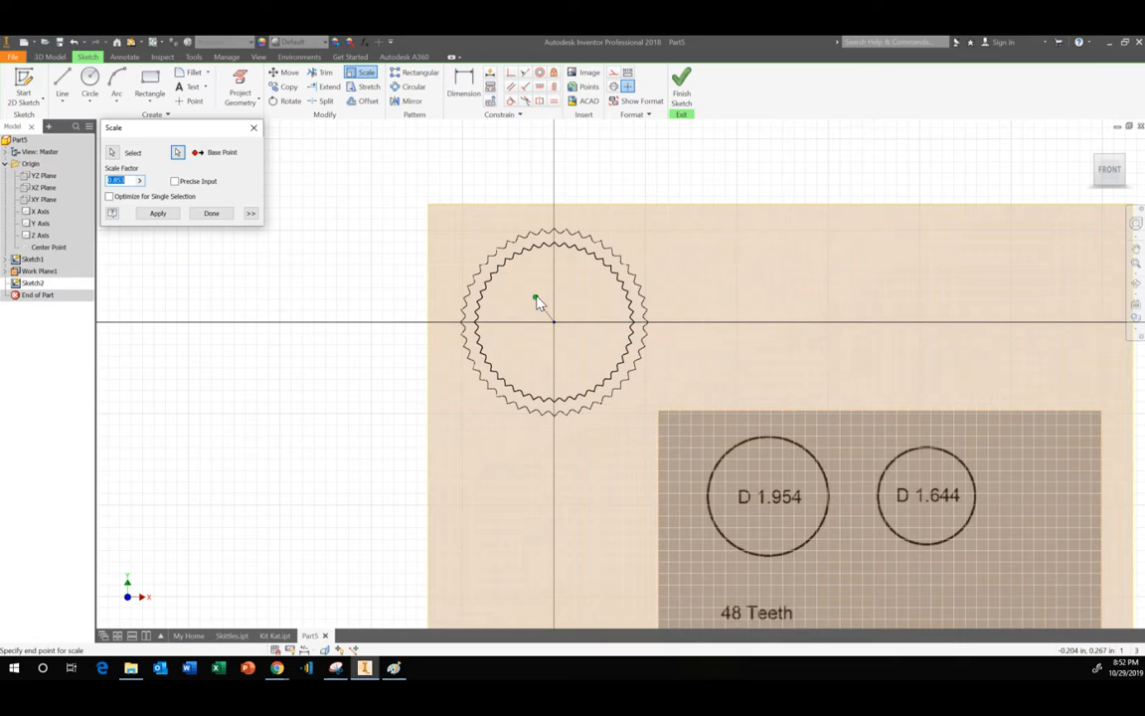
text(1.644)
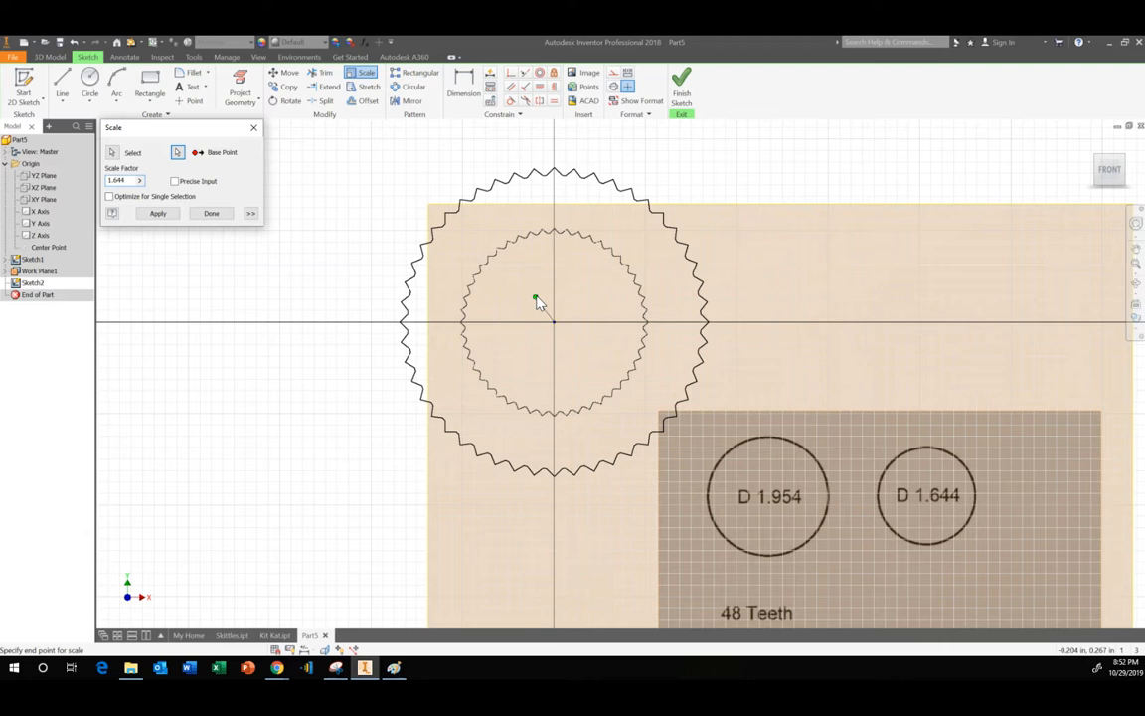
text(/1.954)
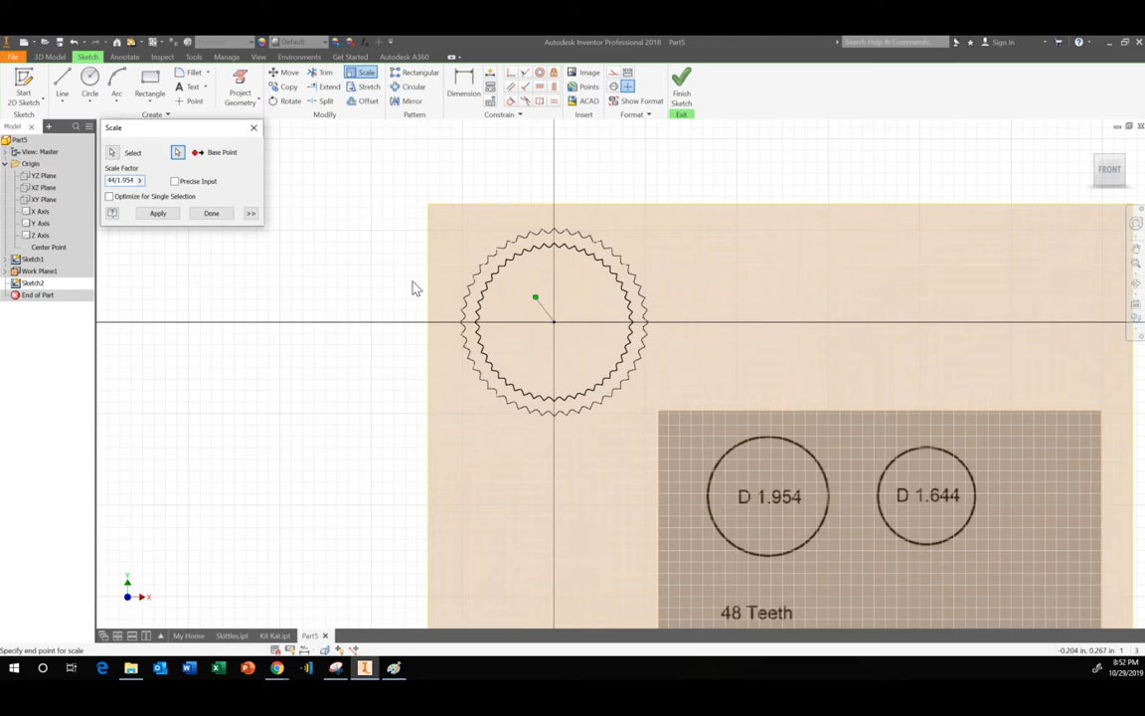
click(158, 214)
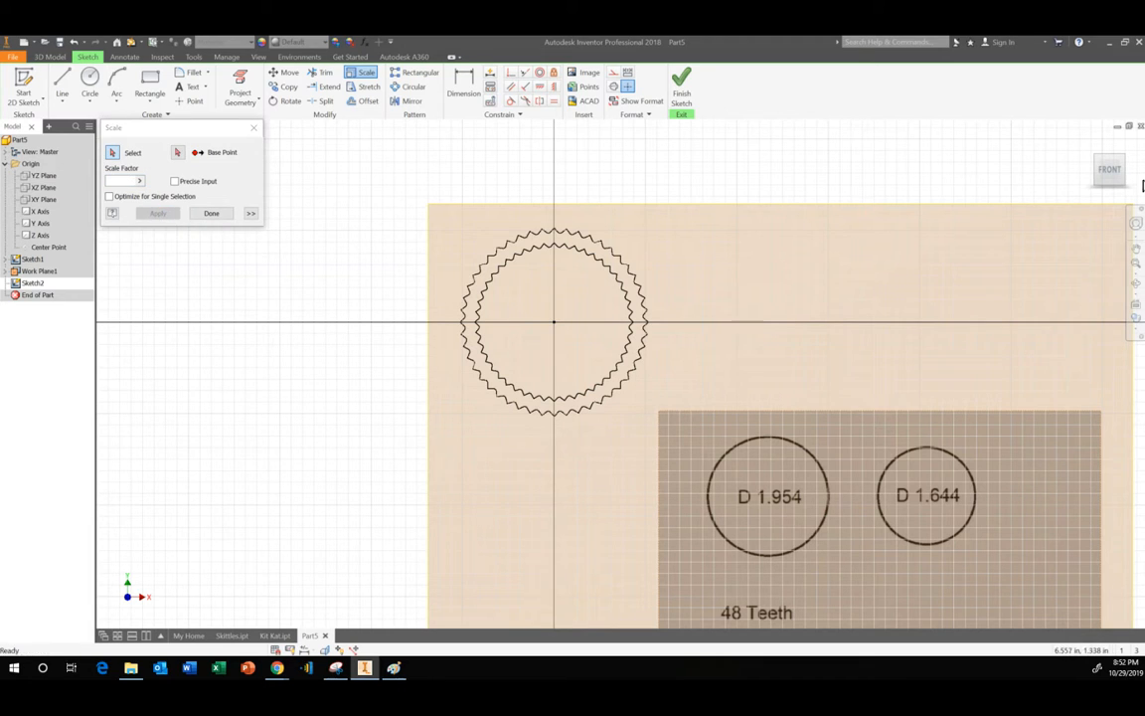
click(1126, 167)
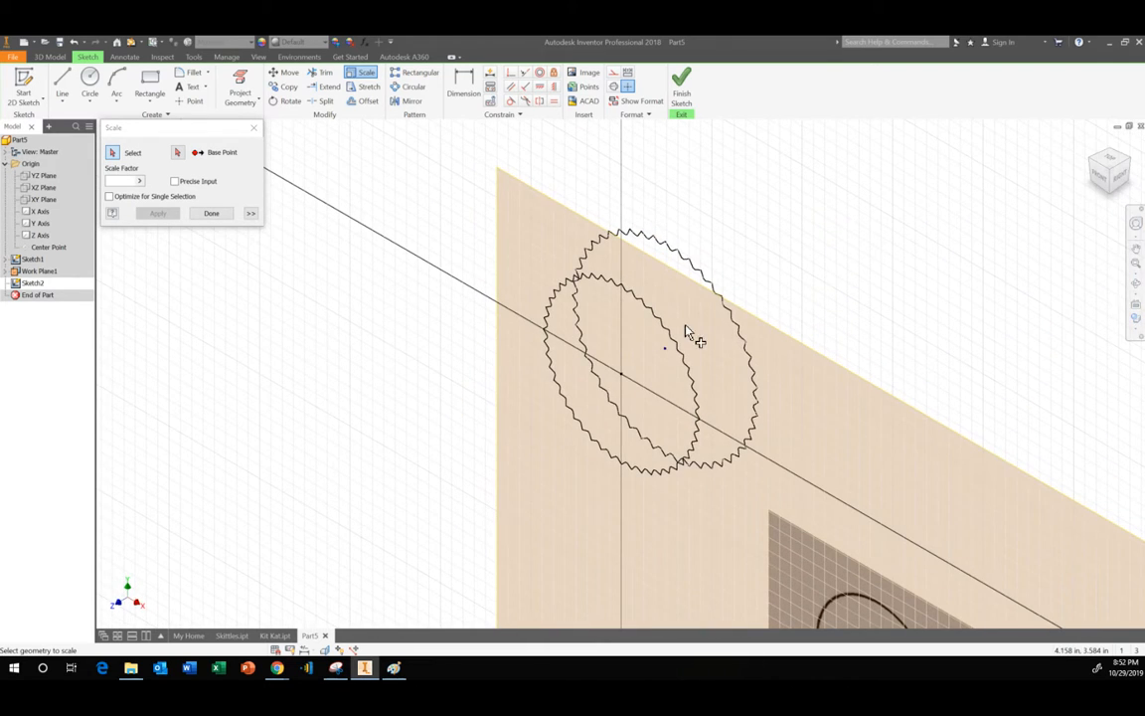
click(1098, 179)
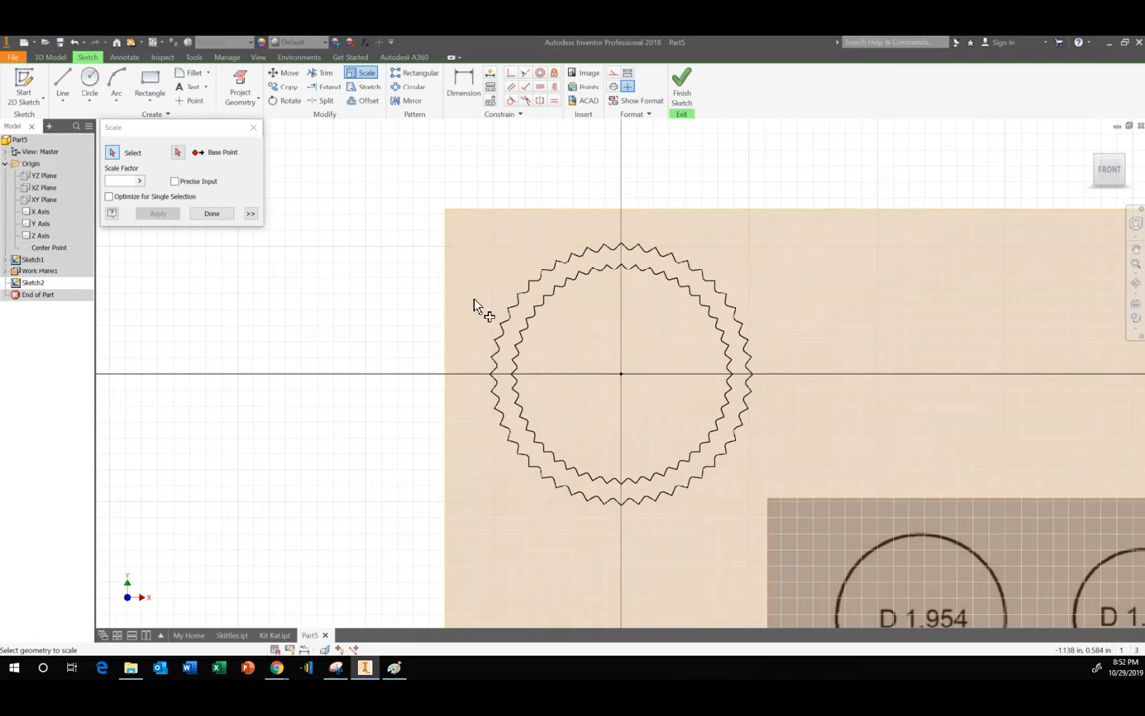
click(210, 213)
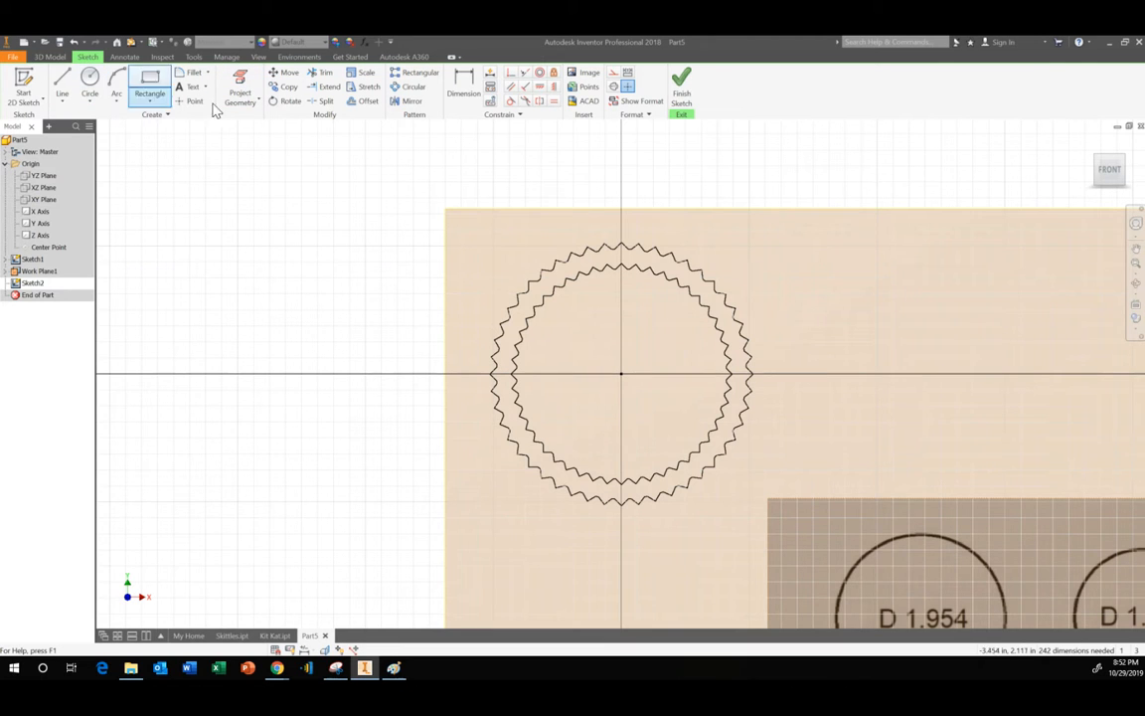
click(680, 87)
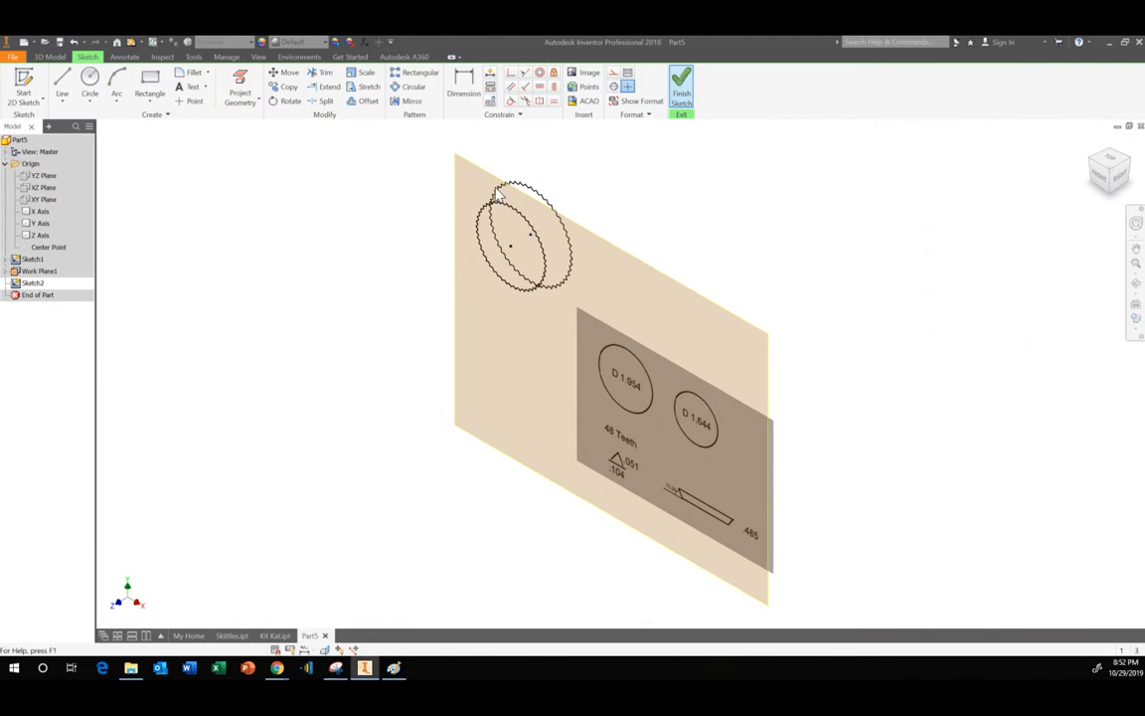
Loft a solid between the large toothed outline and the scaled toothed outline
click(125, 87)
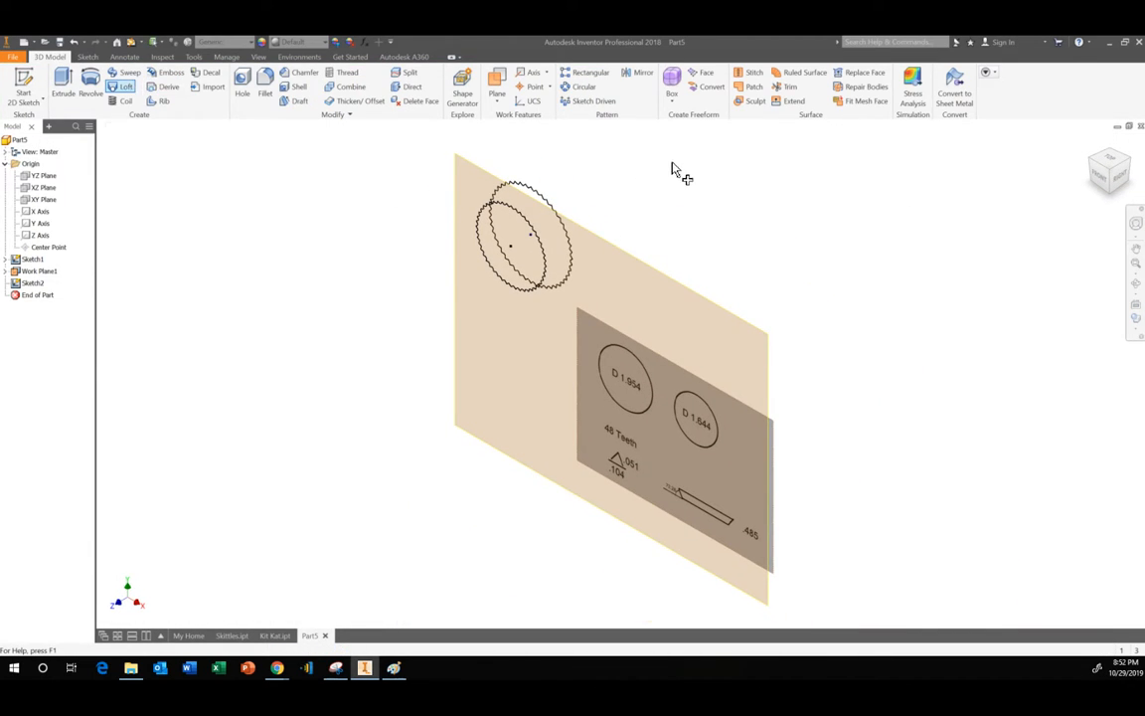
click(1100, 177)
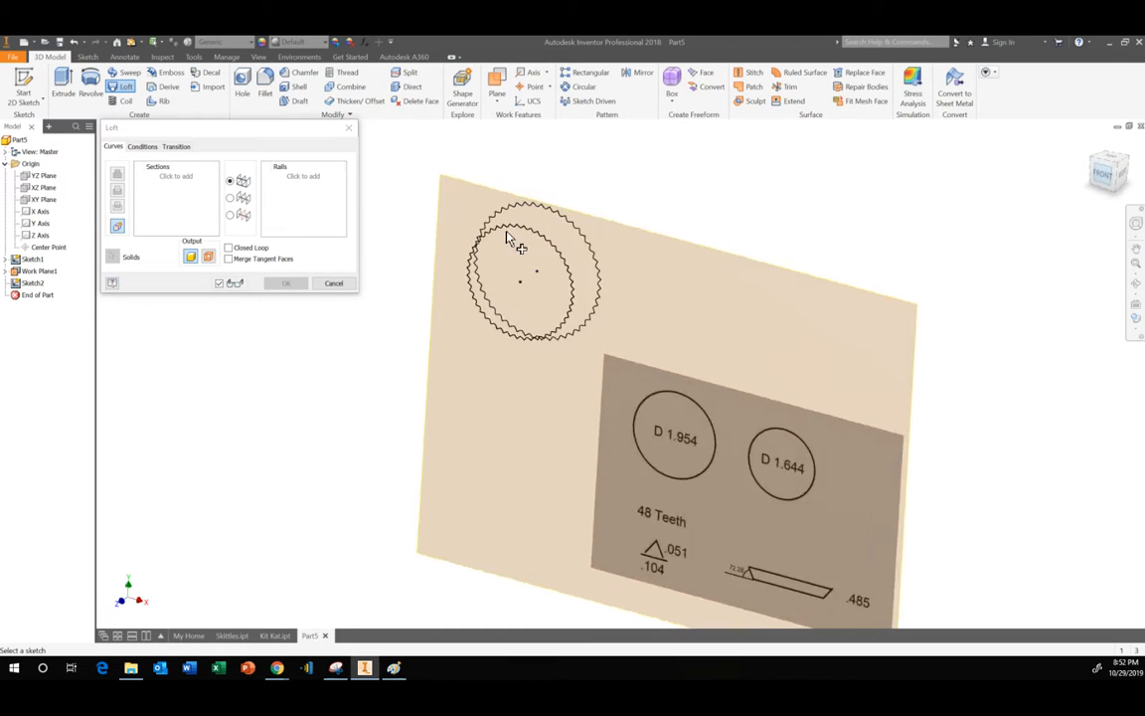
scroll(557, 243, up, 3)
scroll(615, 255, up, 3)
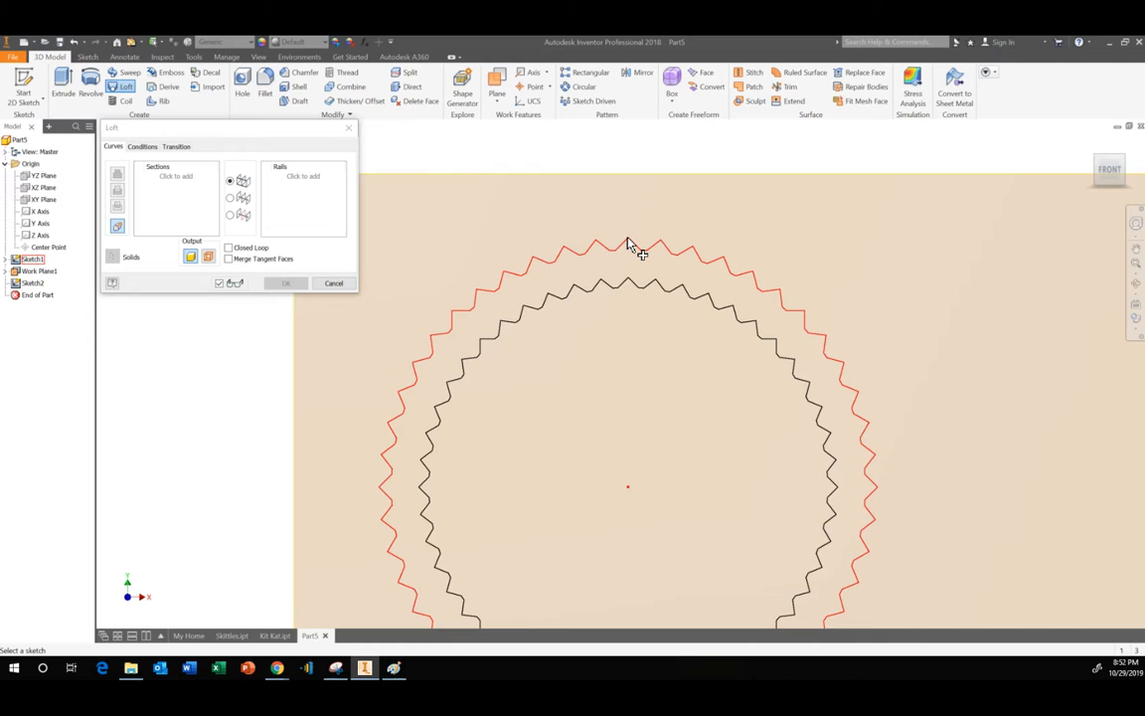
click(627, 244)
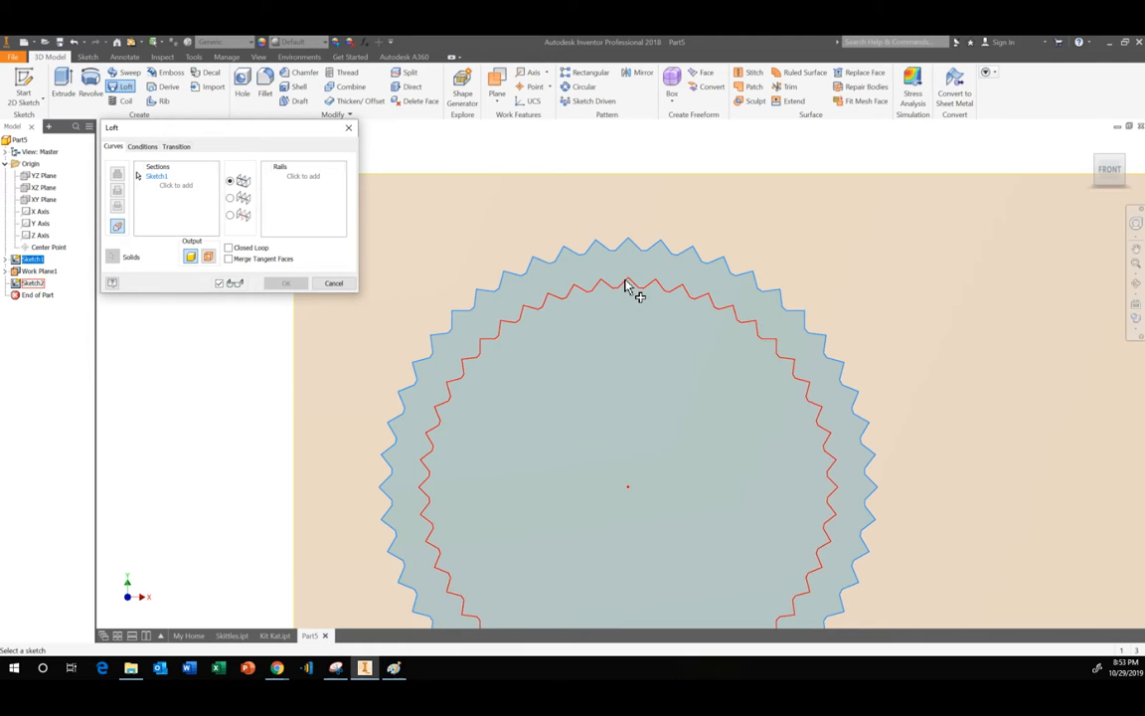
click(629, 287)
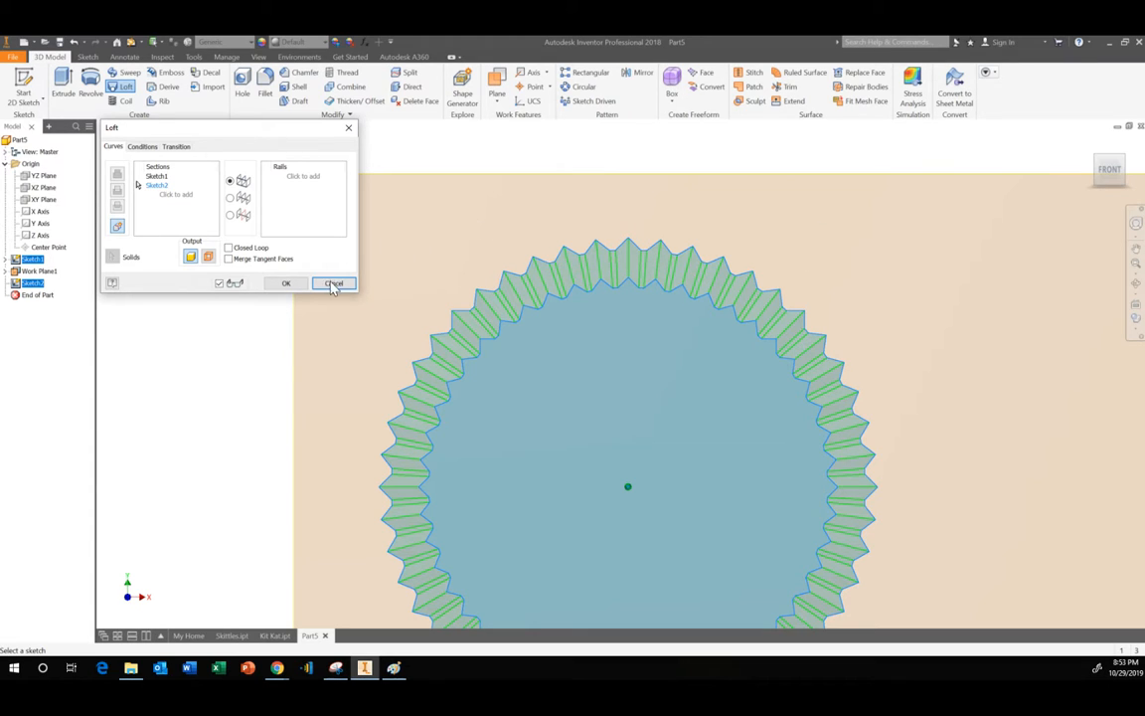
click(286, 284)
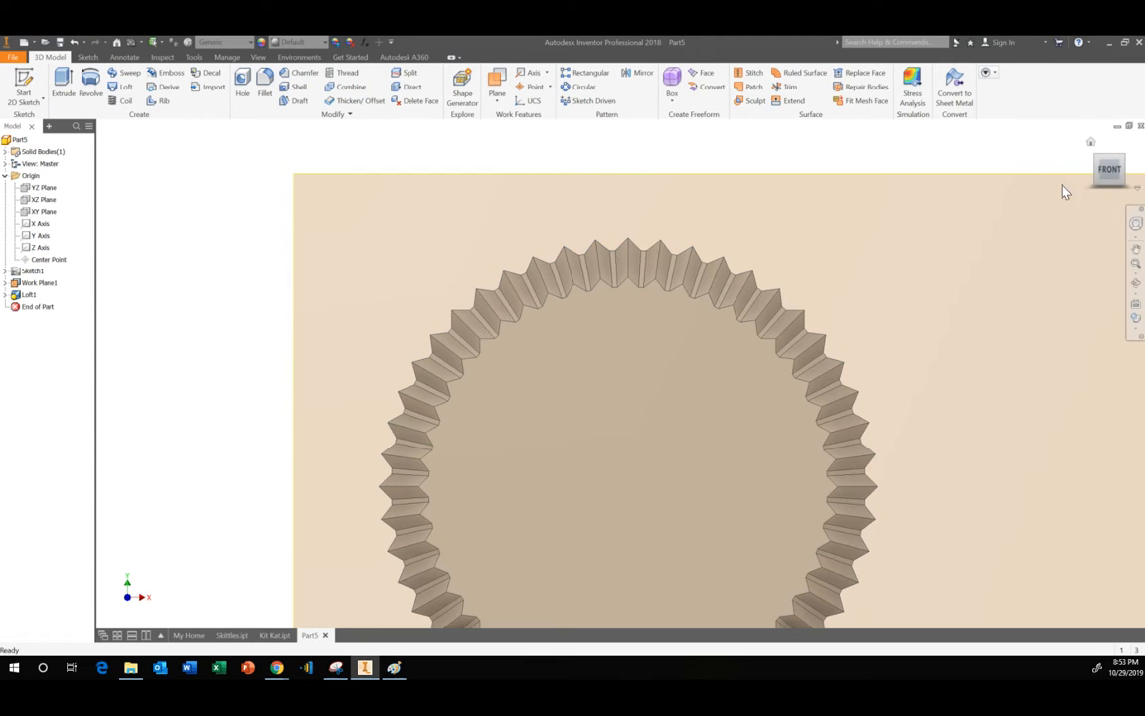
Hide the offset work plane so only the lofted cup is displayed
click(1091, 144)
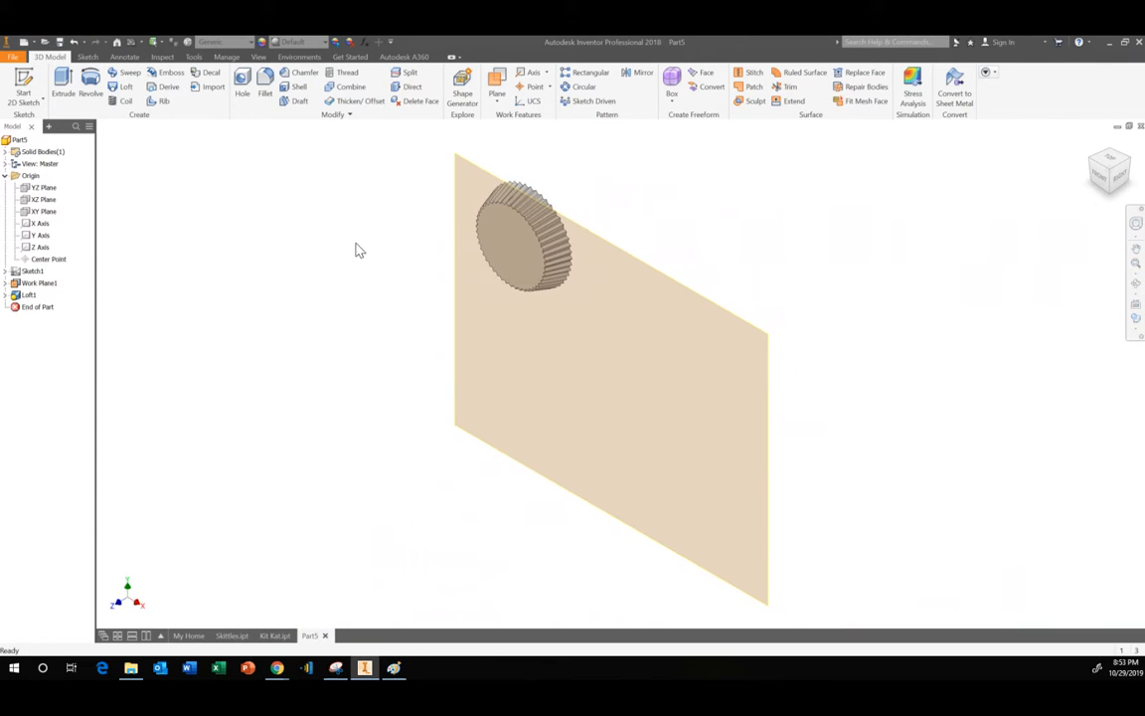
click(36, 284)
right_click(36, 283)
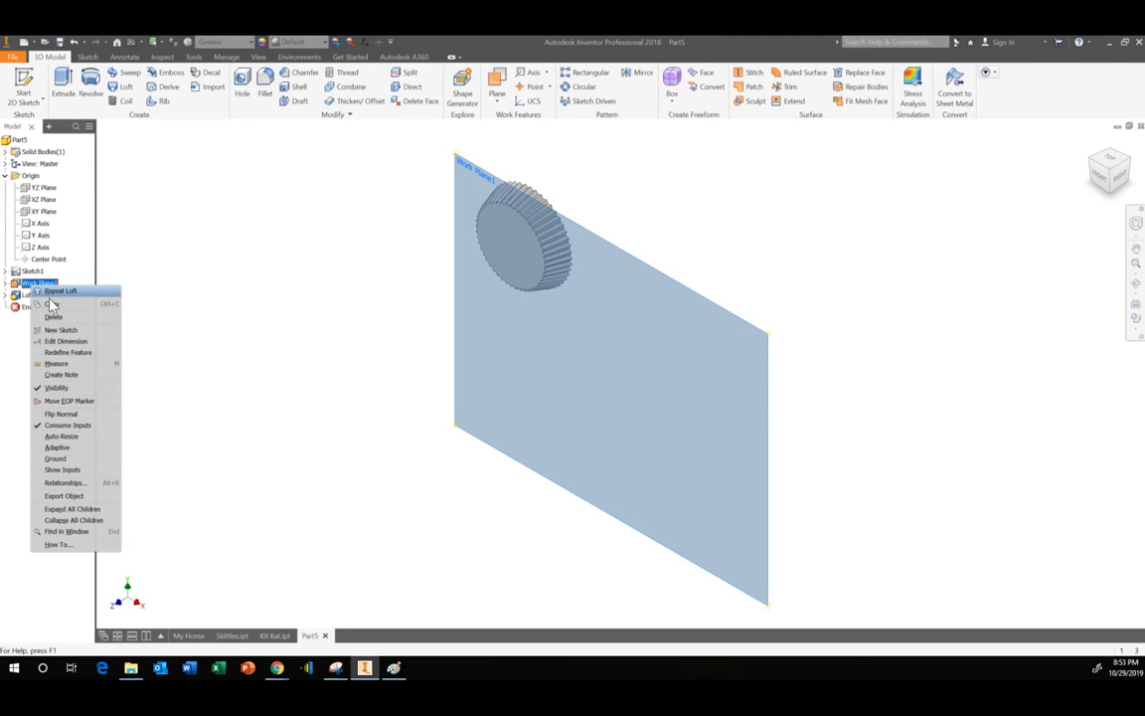
click(60, 388)
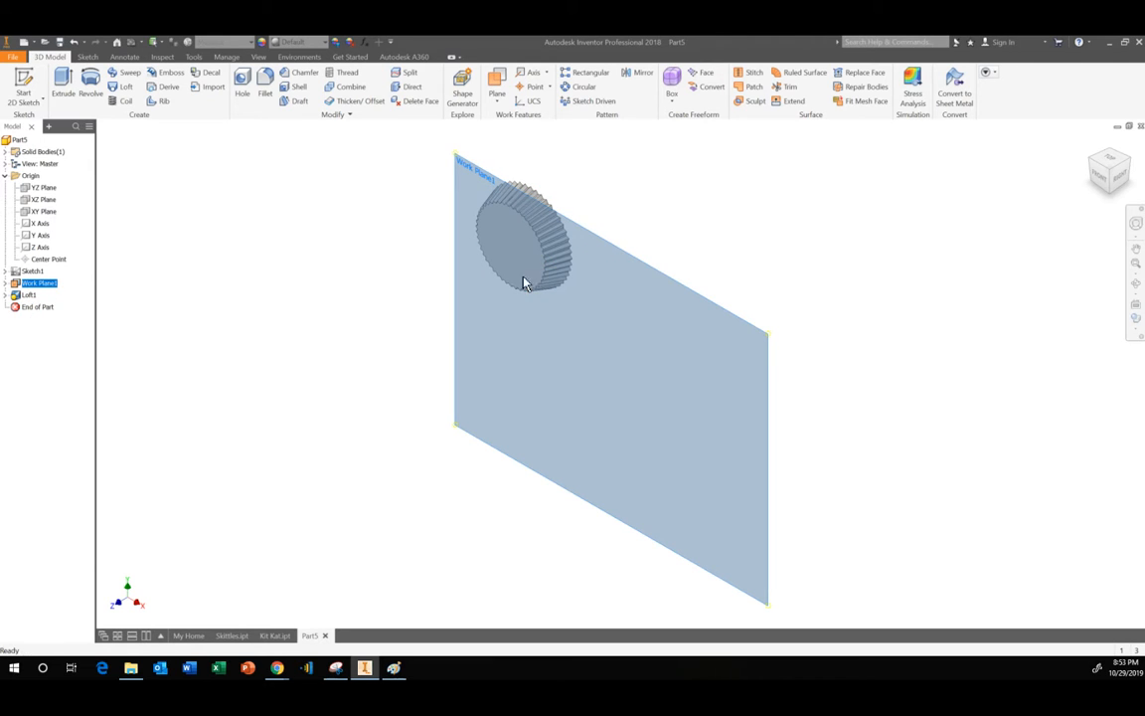
right_click(32, 284)
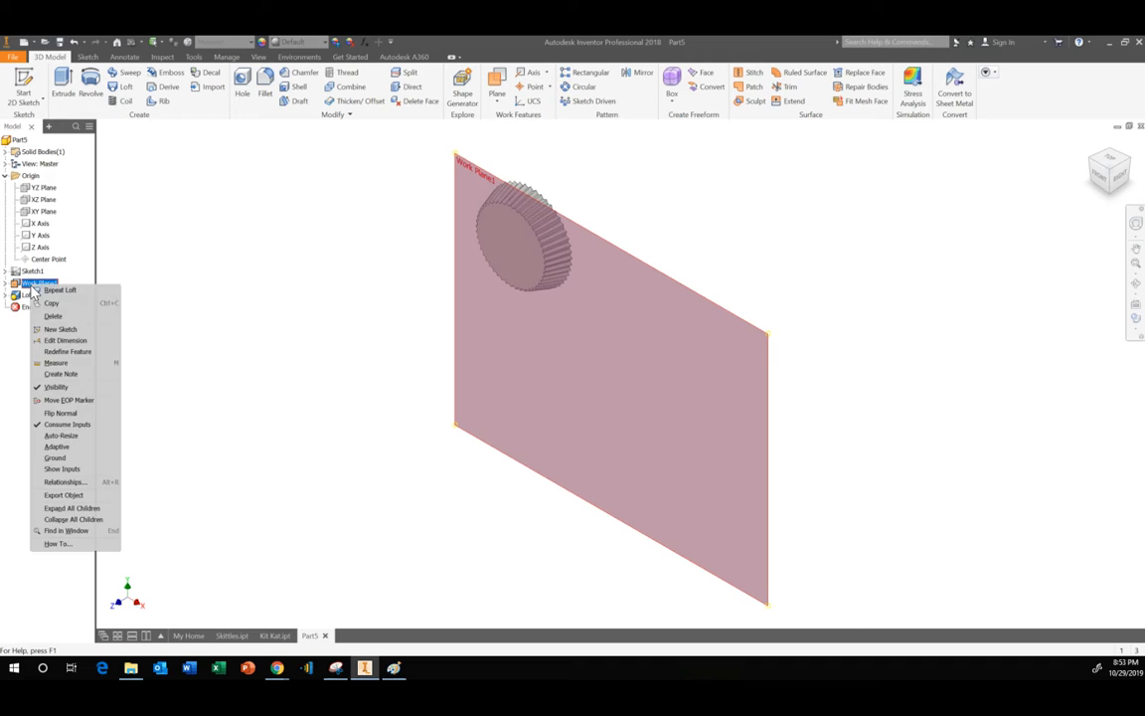
click(57, 388)
Try a 0.125 in constant fillet on two adjacent edges in a groove between the cup's teeth
scroll(524, 199, down, 5)
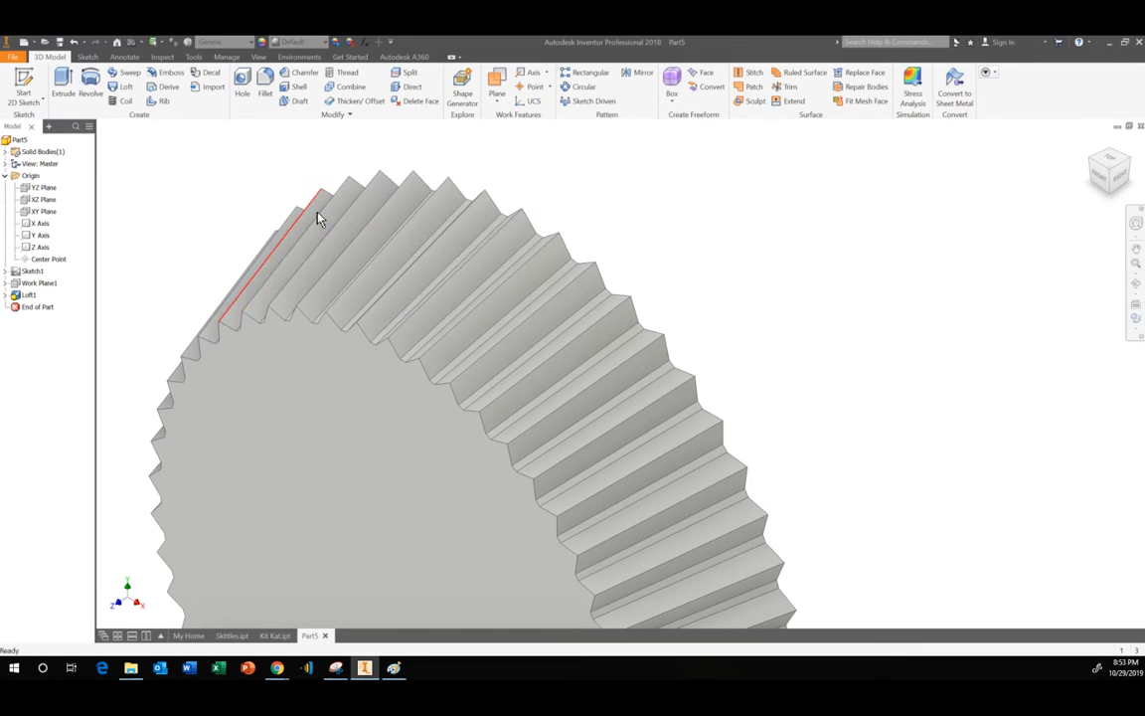
click(265, 90)
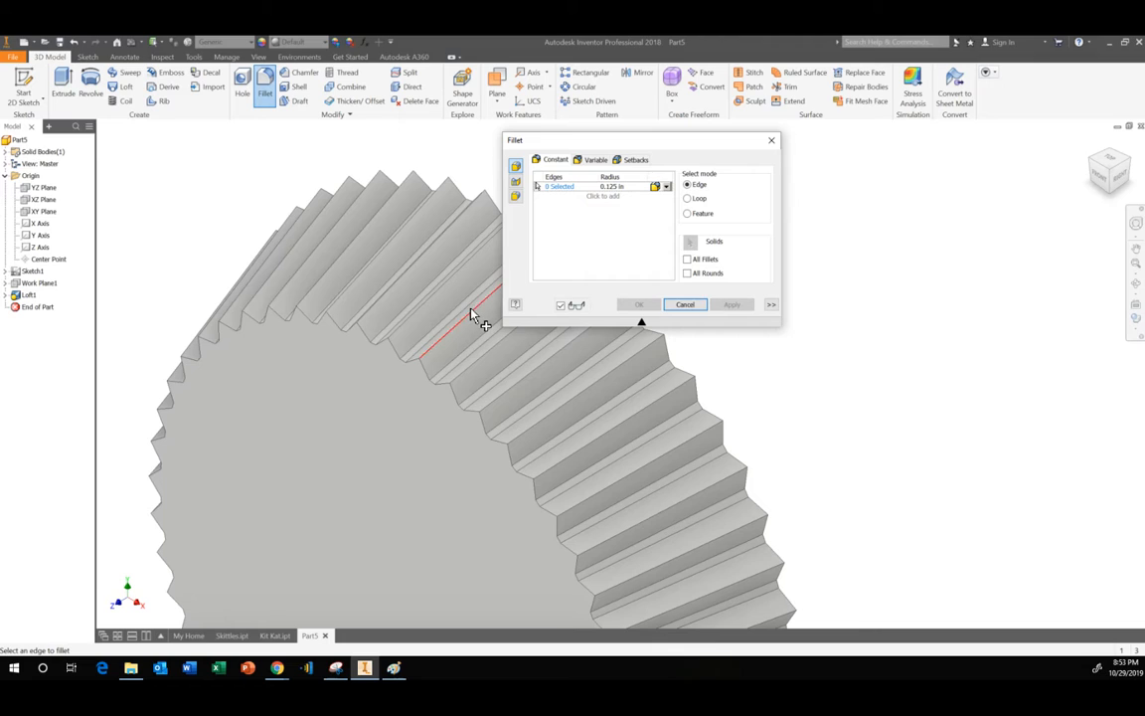
click(471, 313)
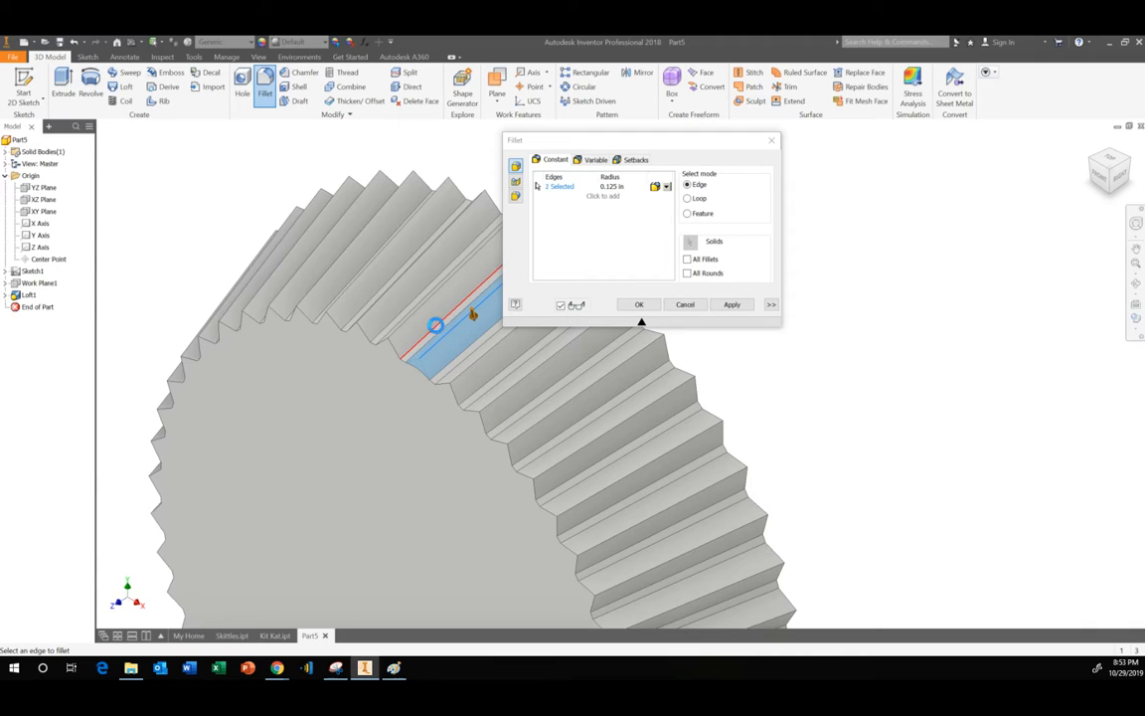
click(441, 328)
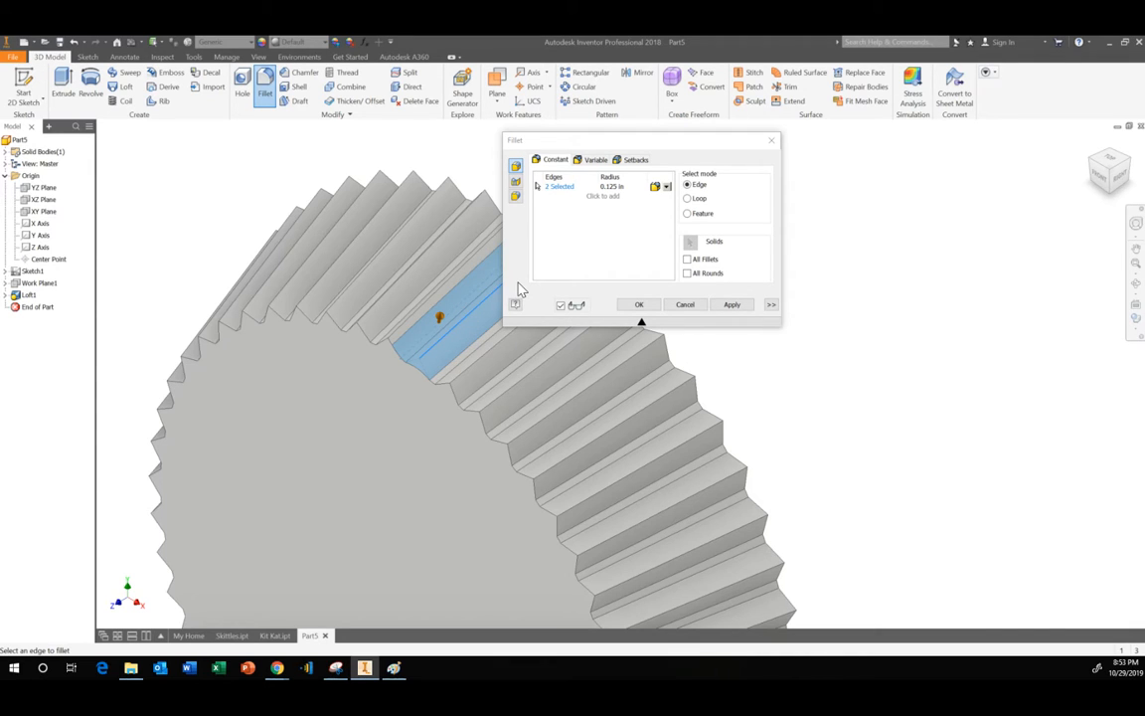
click(726, 306)
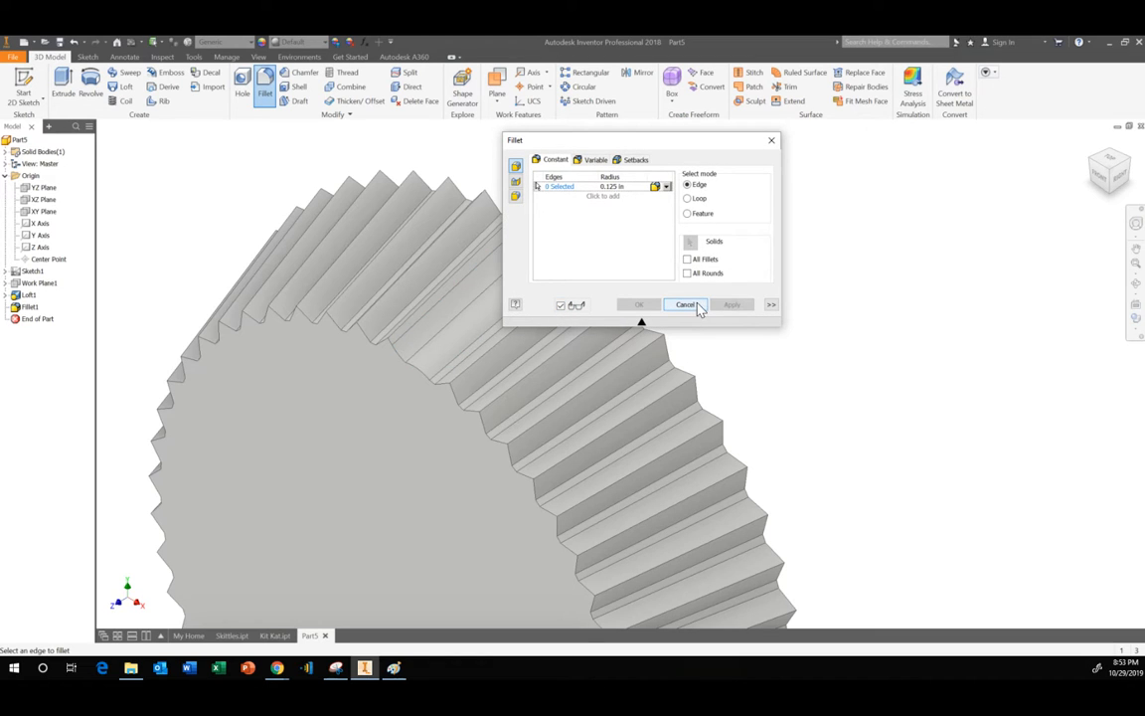
click(699, 307)
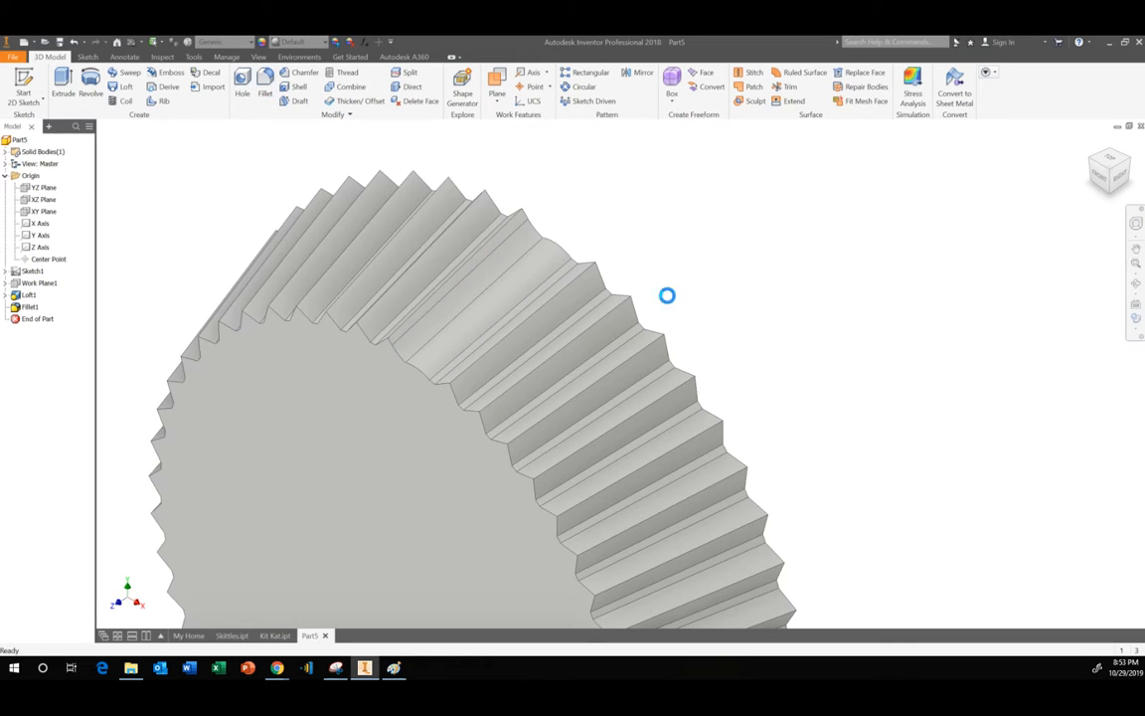
Round the outer crest edge of one tooth on the cup with a 0.05 in constant-radius fillet
click(264, 91)
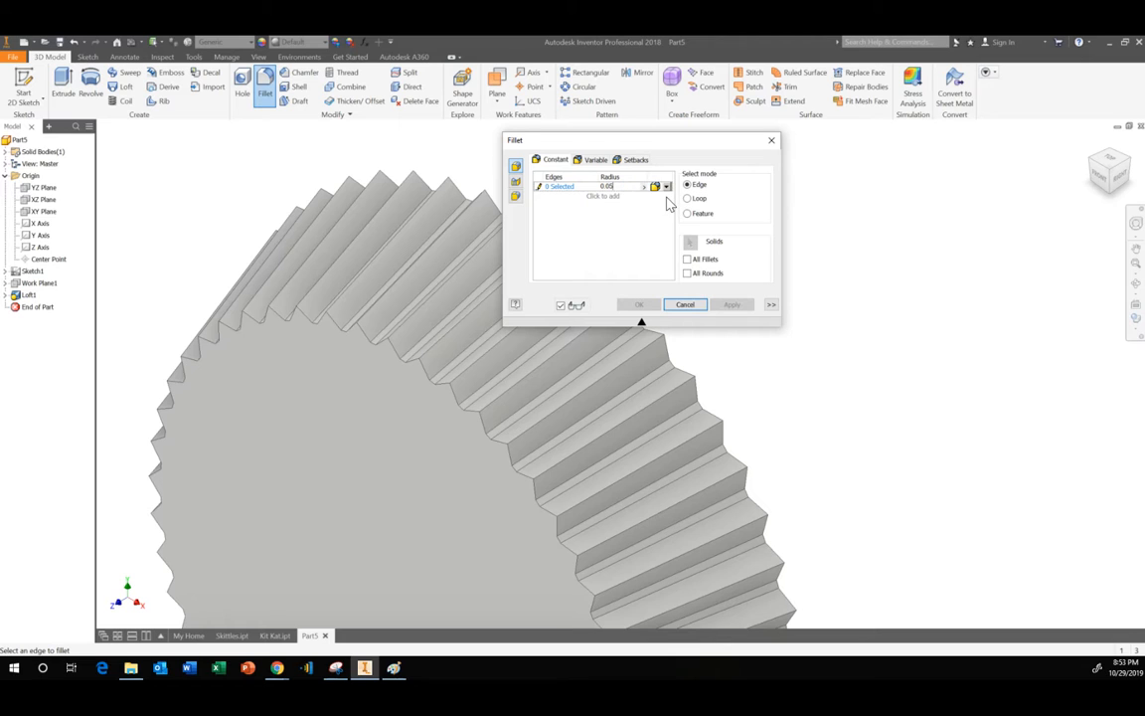
click(453, 333)
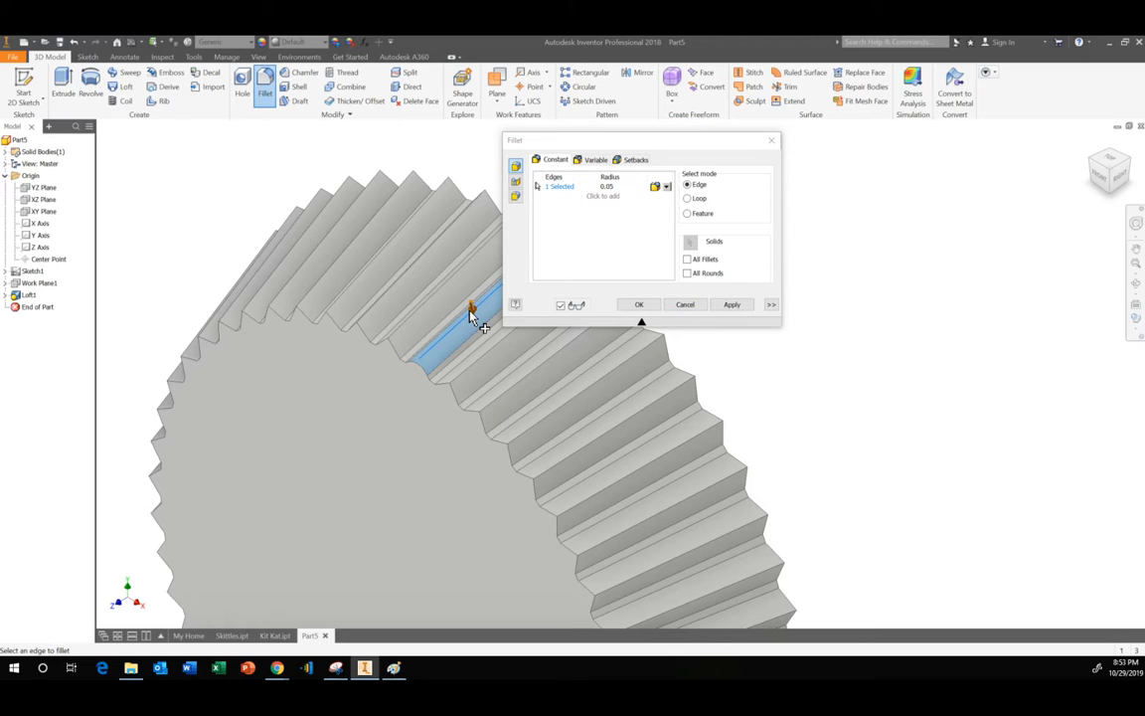
click(735, 306)
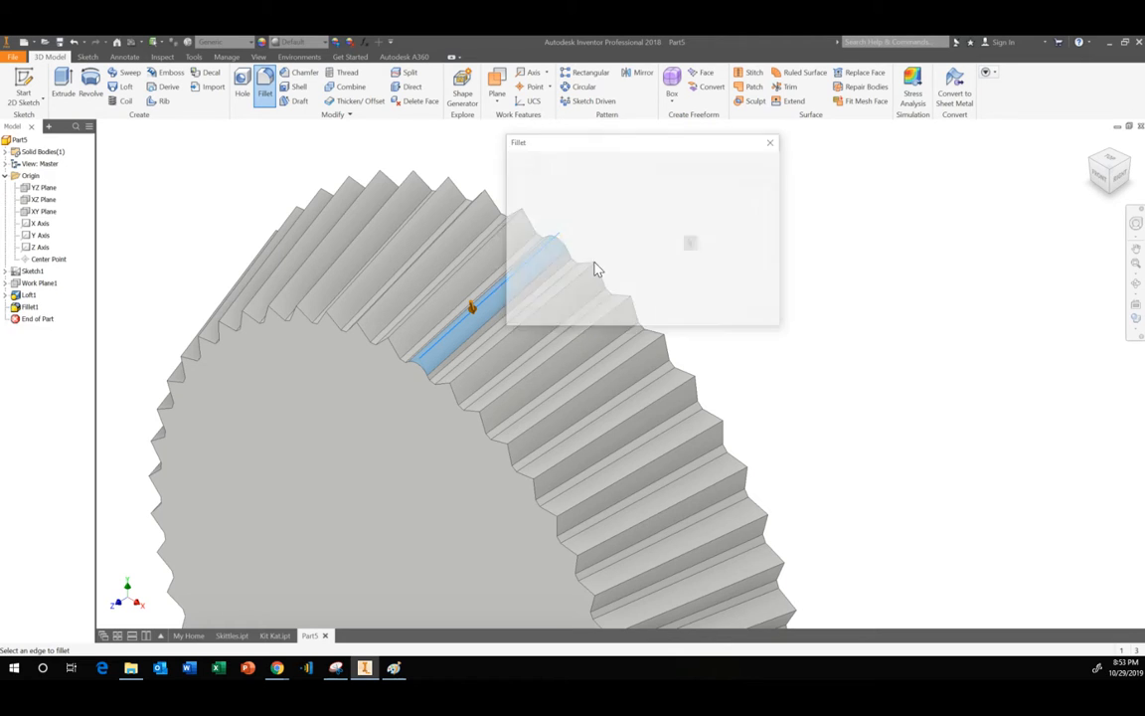
click(685, 305)
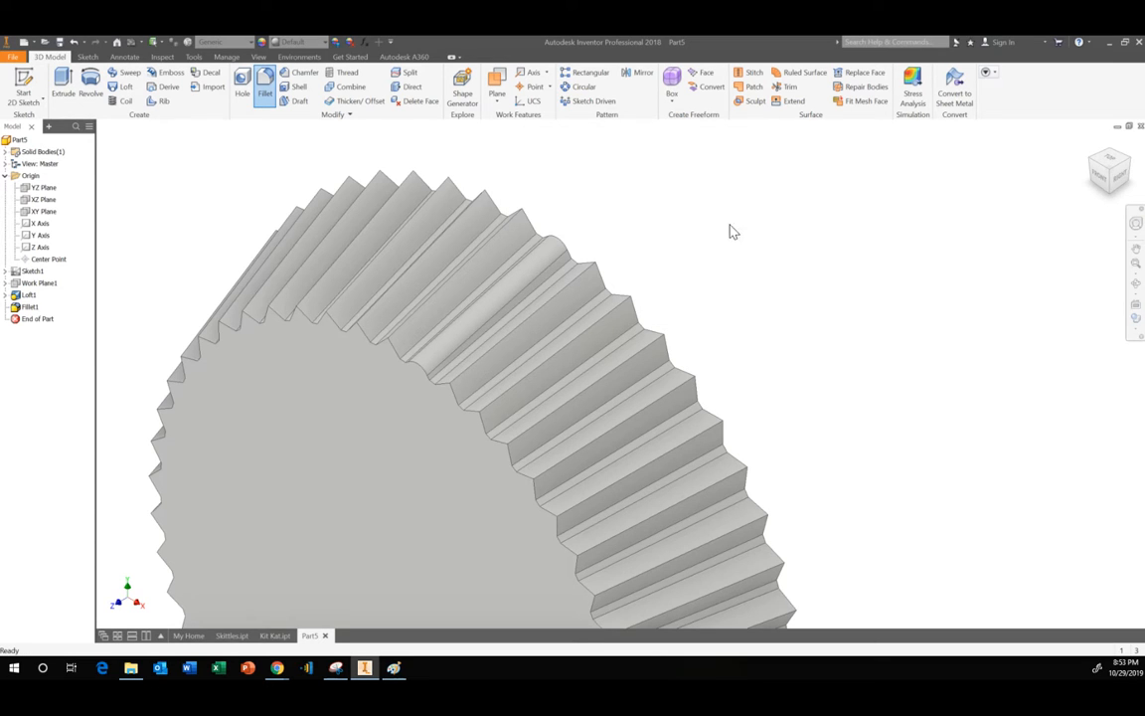
Pattern the tooth fillet circularly around the Z axis with 48 occurrences over 360 degrees
click(1108, 159)
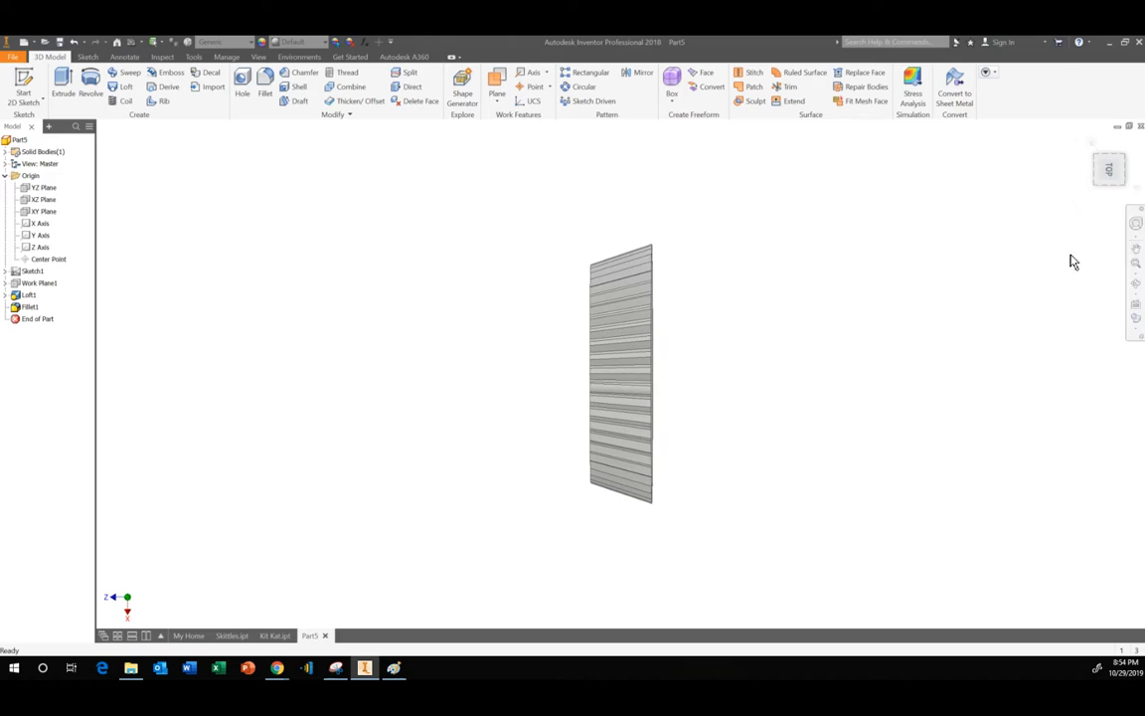
click(1132, 179)
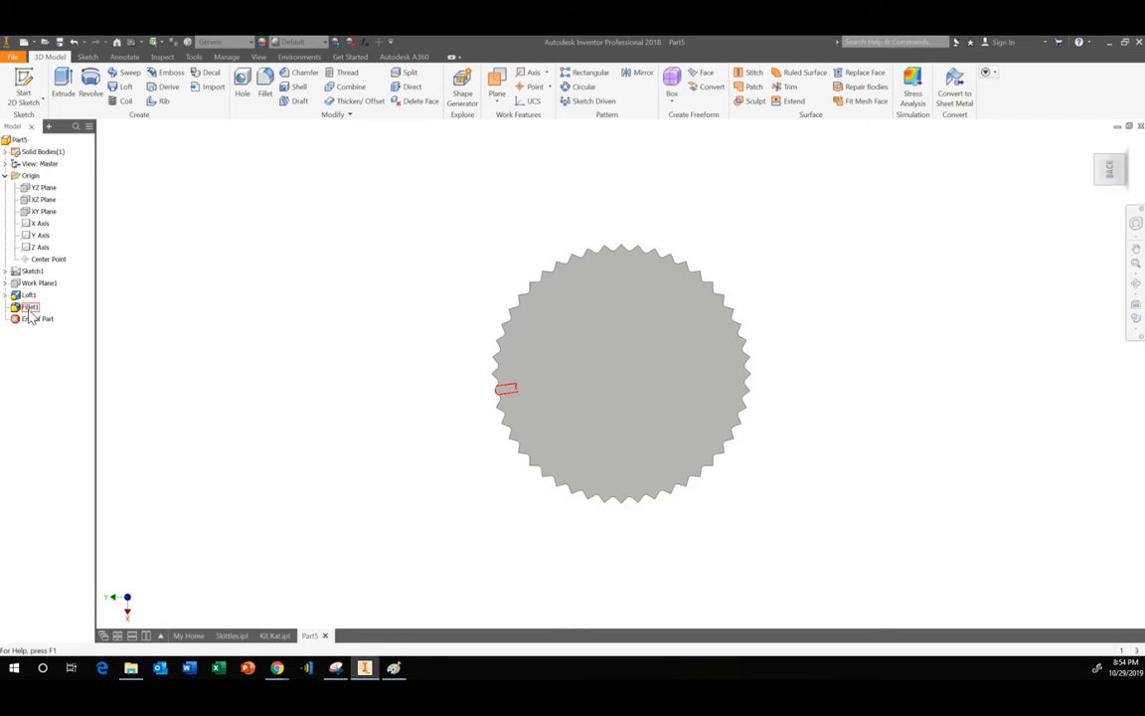
scroll(482, 400, down, 5)
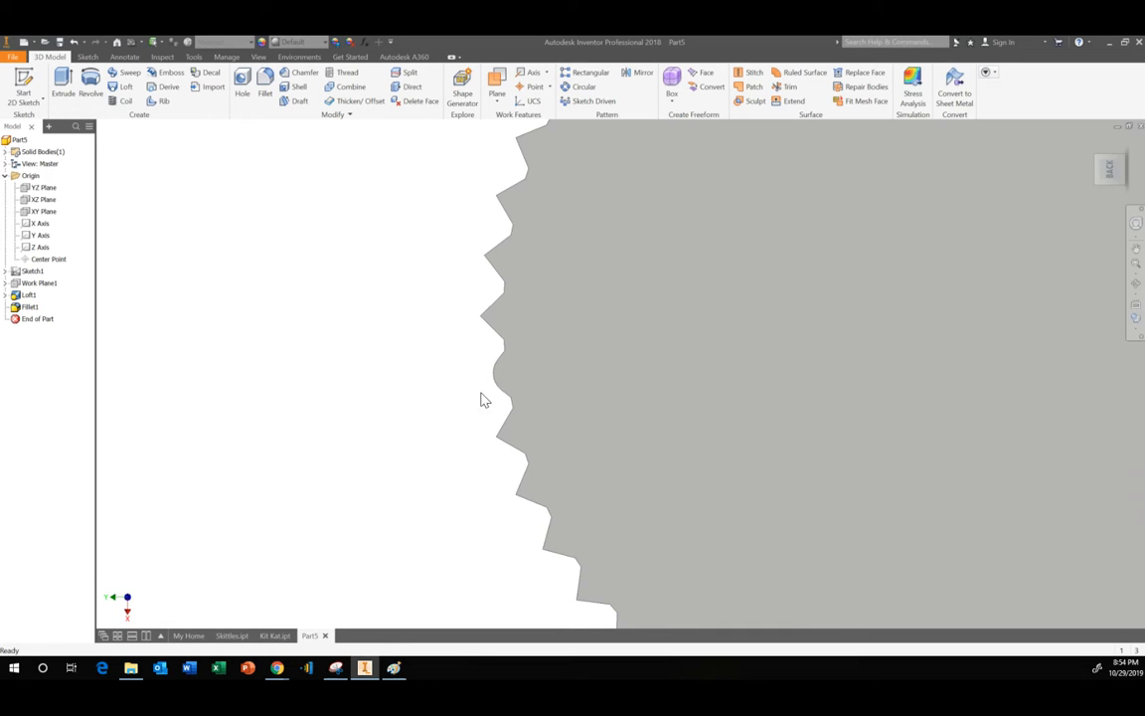
scroll(467, 392, up, 5)
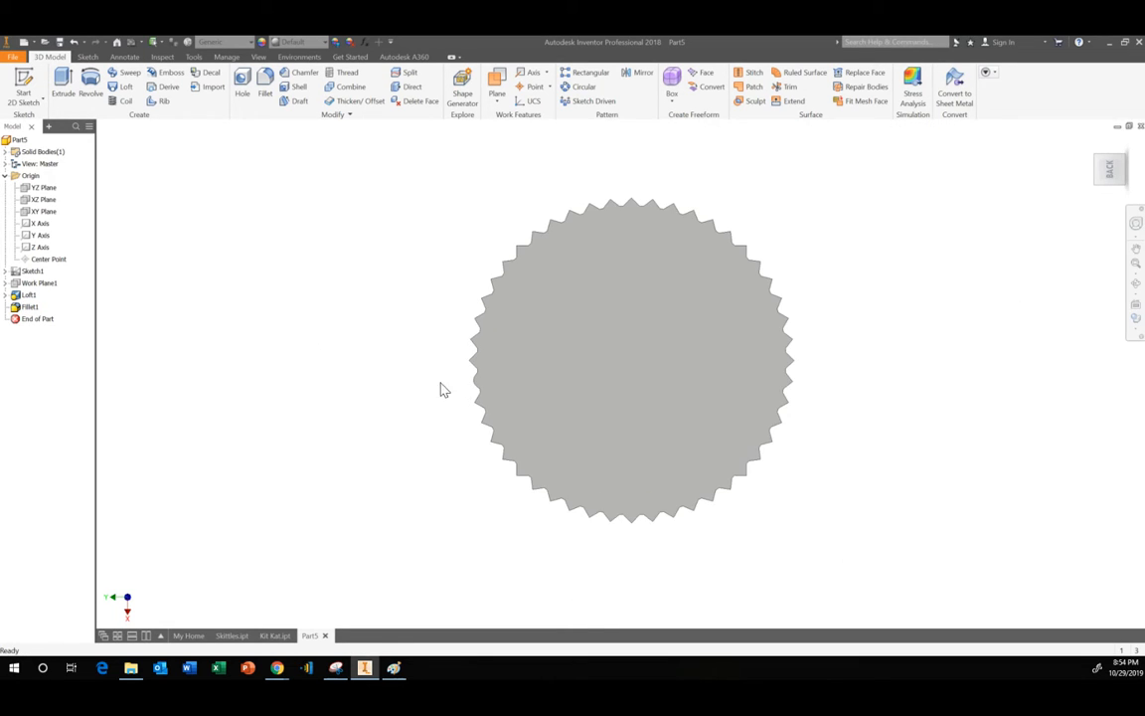
click(30, 307)
click(579, 86)
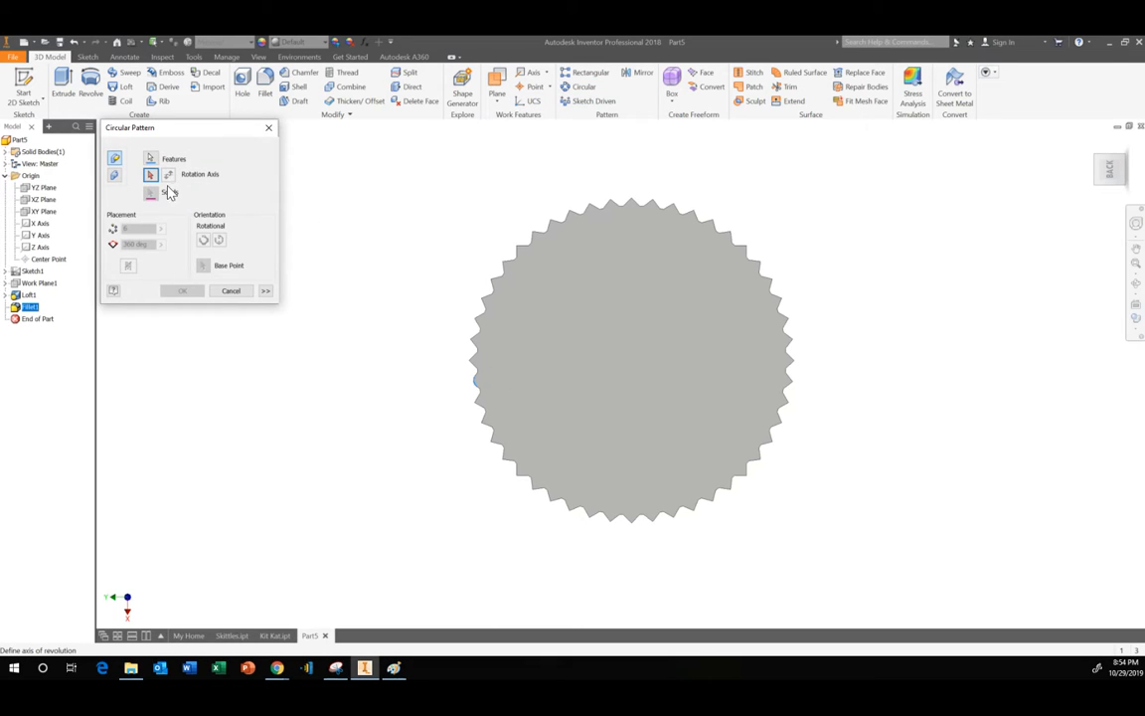
click(150, 159)
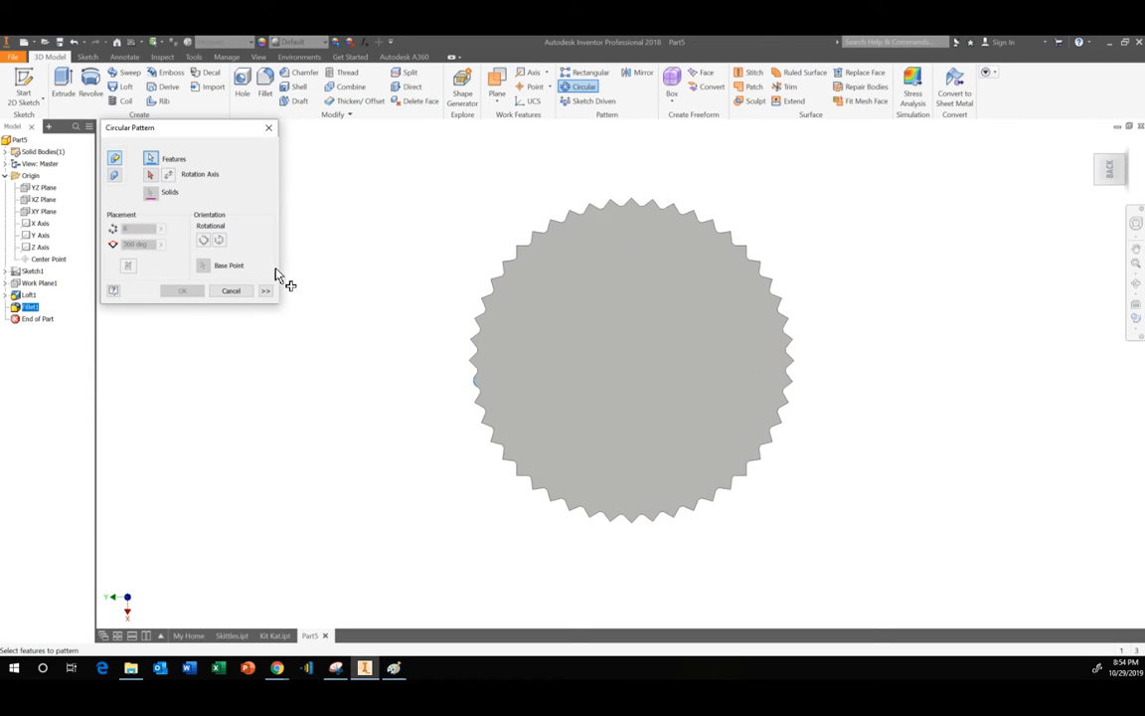
click(152, 175)
click(40, 248)
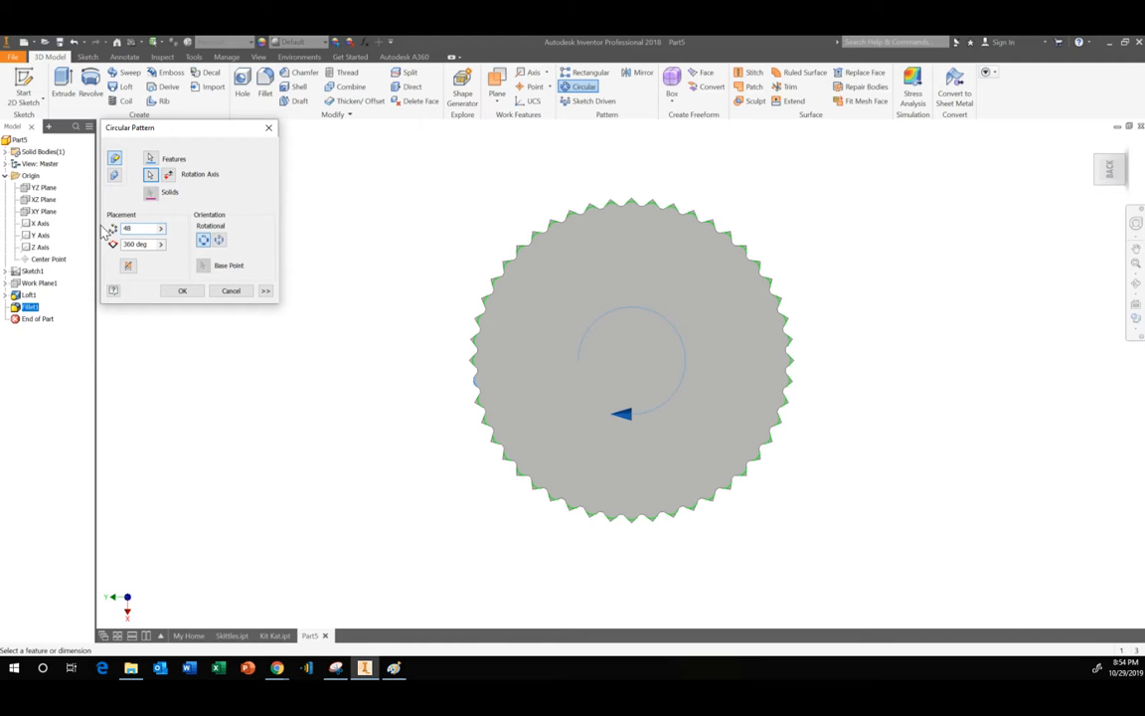
click(181, 290)
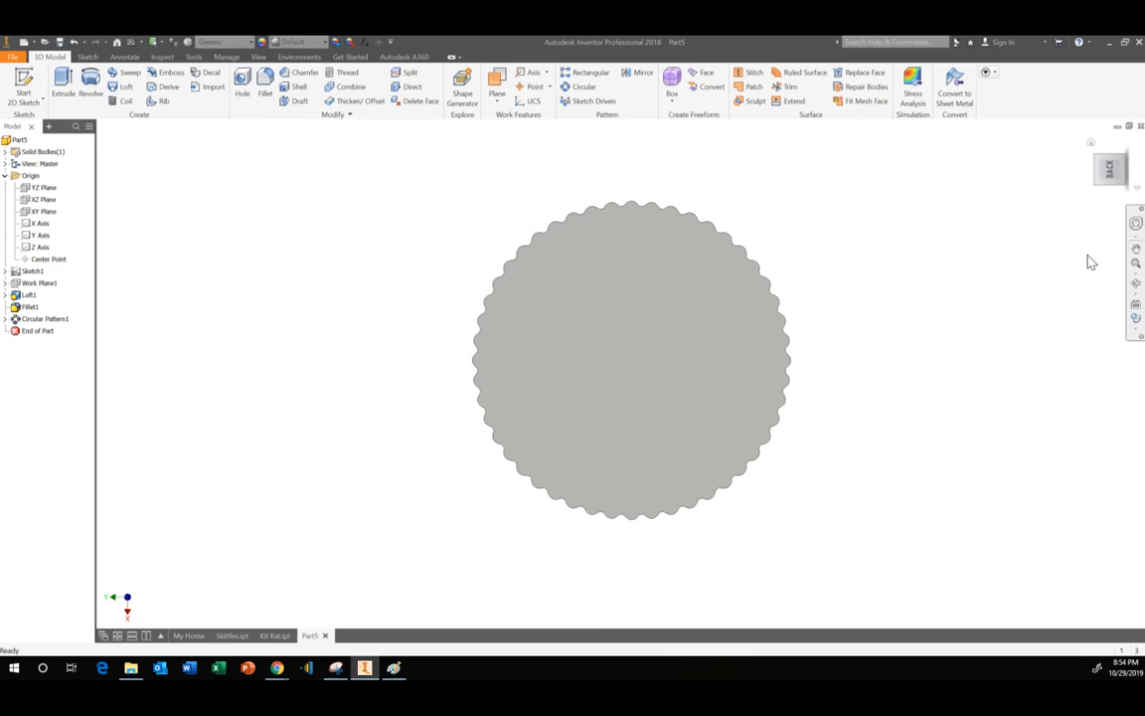
Assign the ABS Plastic material to the peanut butter cup part
click(1091, 144)
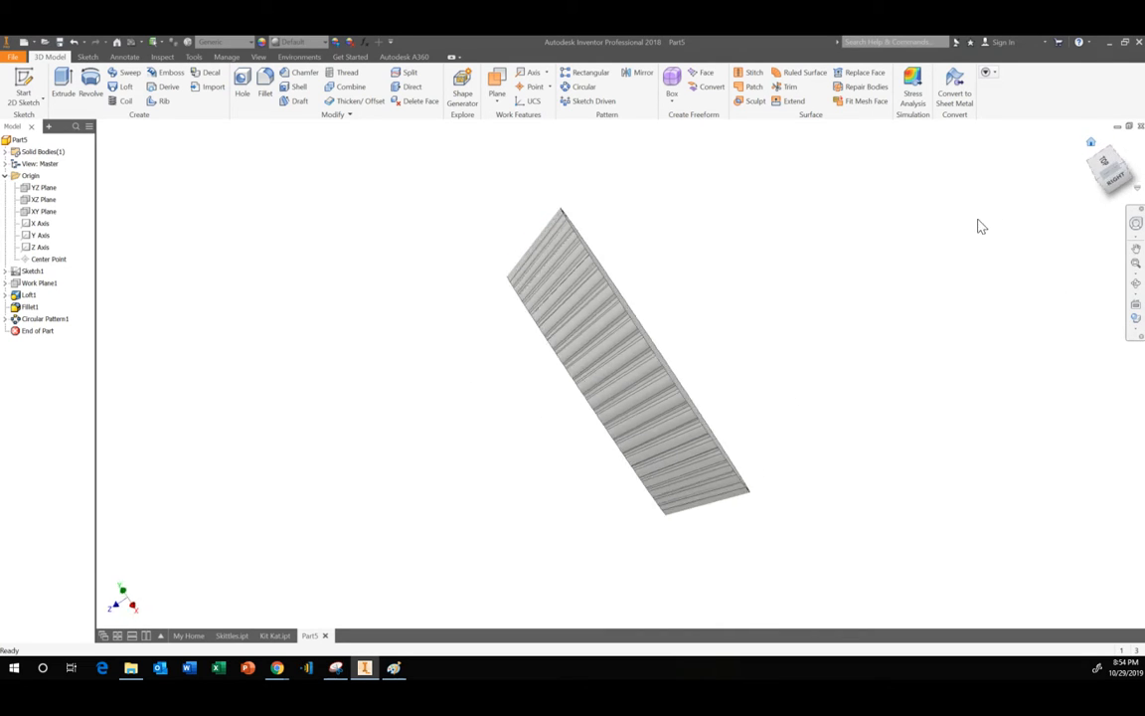
click(1093, 167)
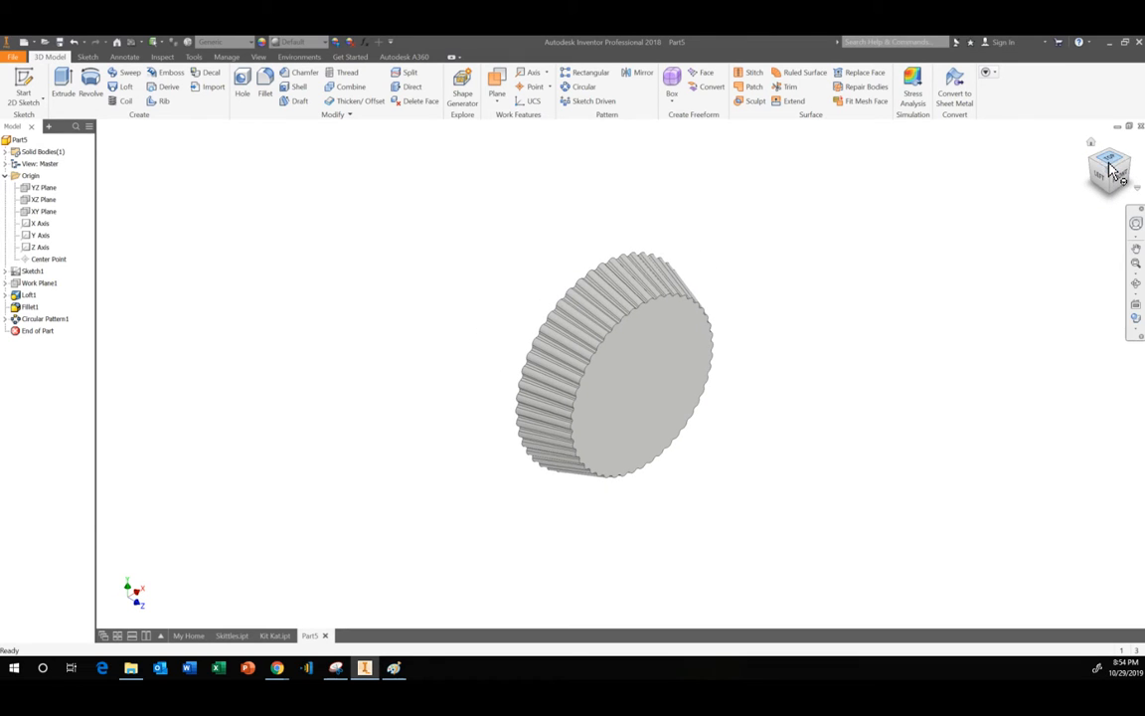
click(1129, 167)
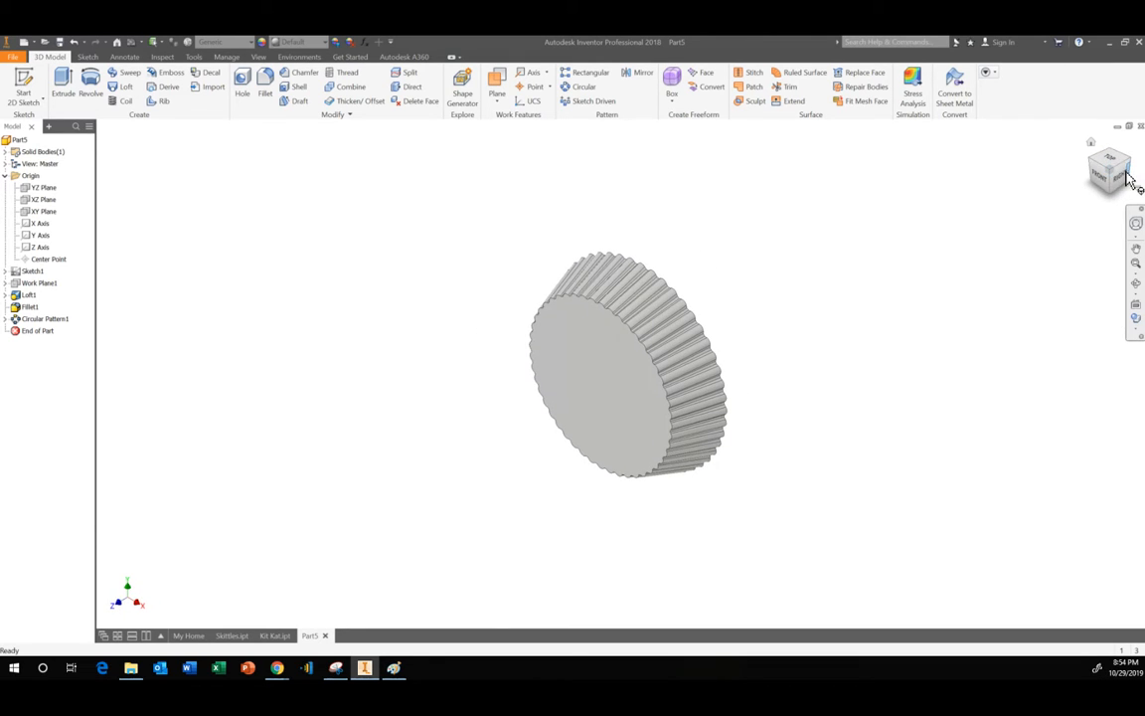
click(1127, 169)
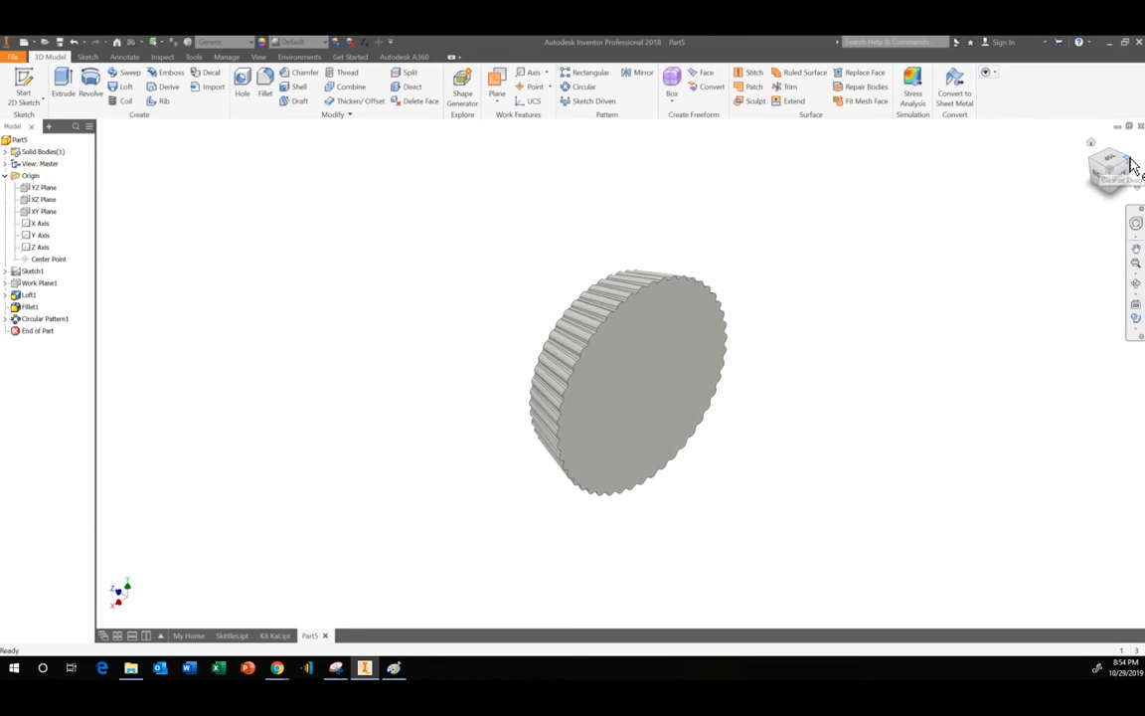
click(228, 42)
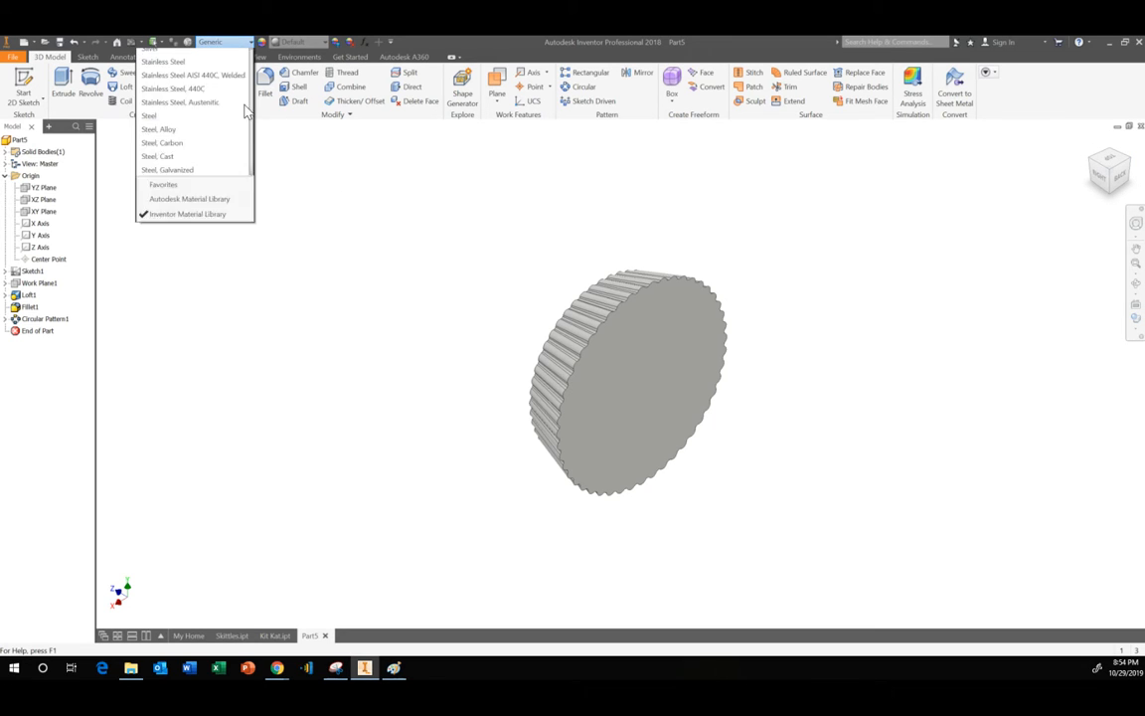
scroll(205, 125, up, 5)
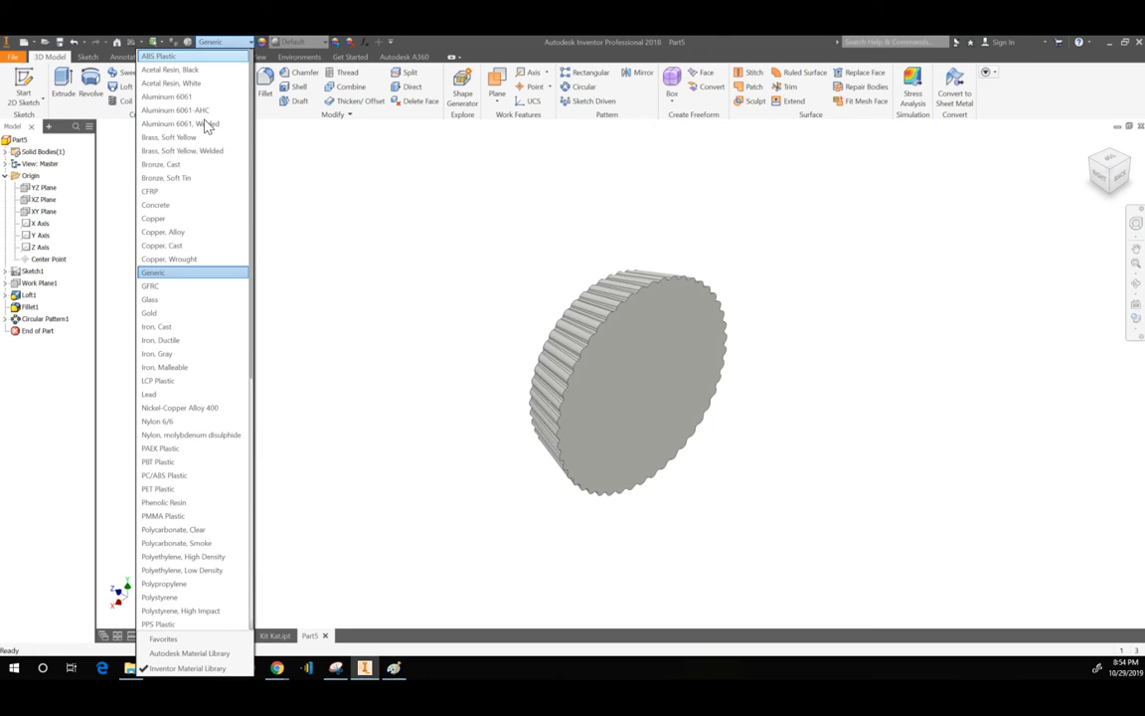
click(205, 125)
Try the Walnut - Natural Polished appearance and the Cork - Coarse appearance on the cup
click(299, 41)
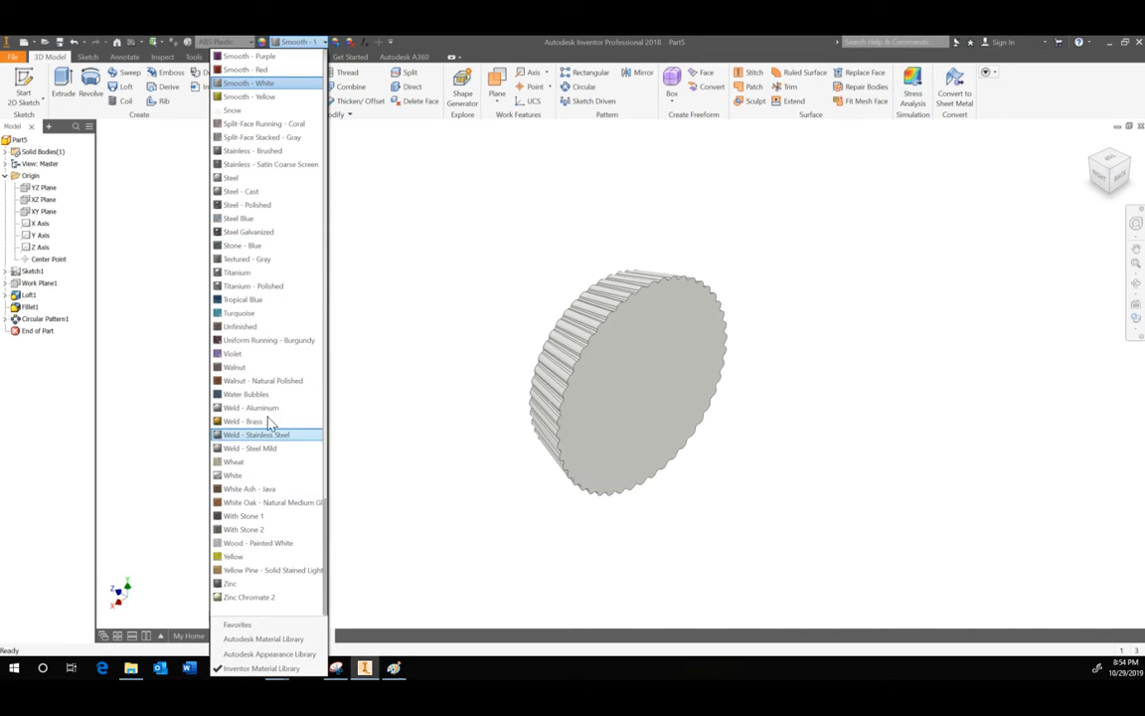
click(265, 382)
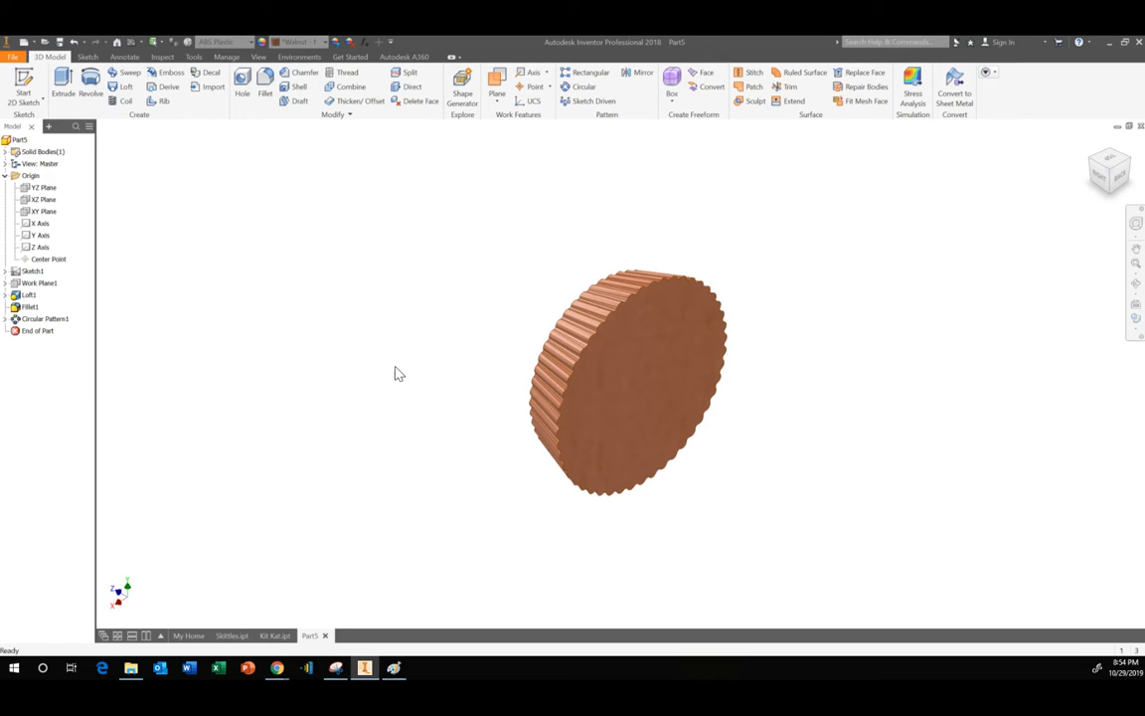
click(288, 42)
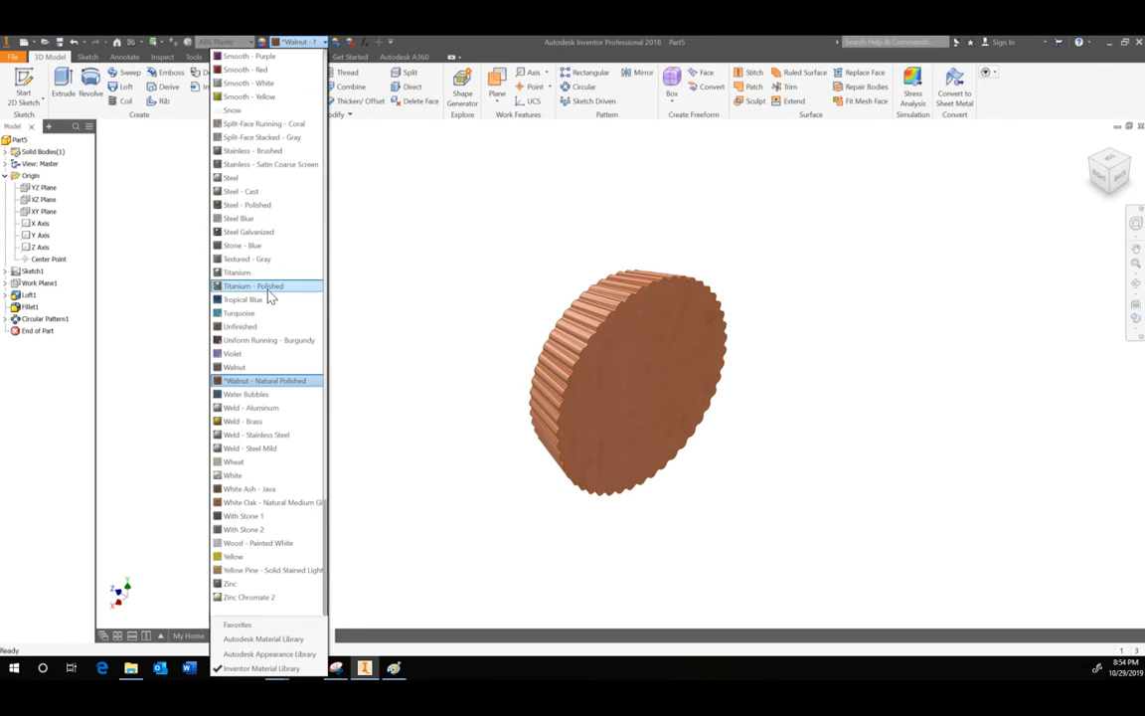
scroll(273, 303, up, 6)
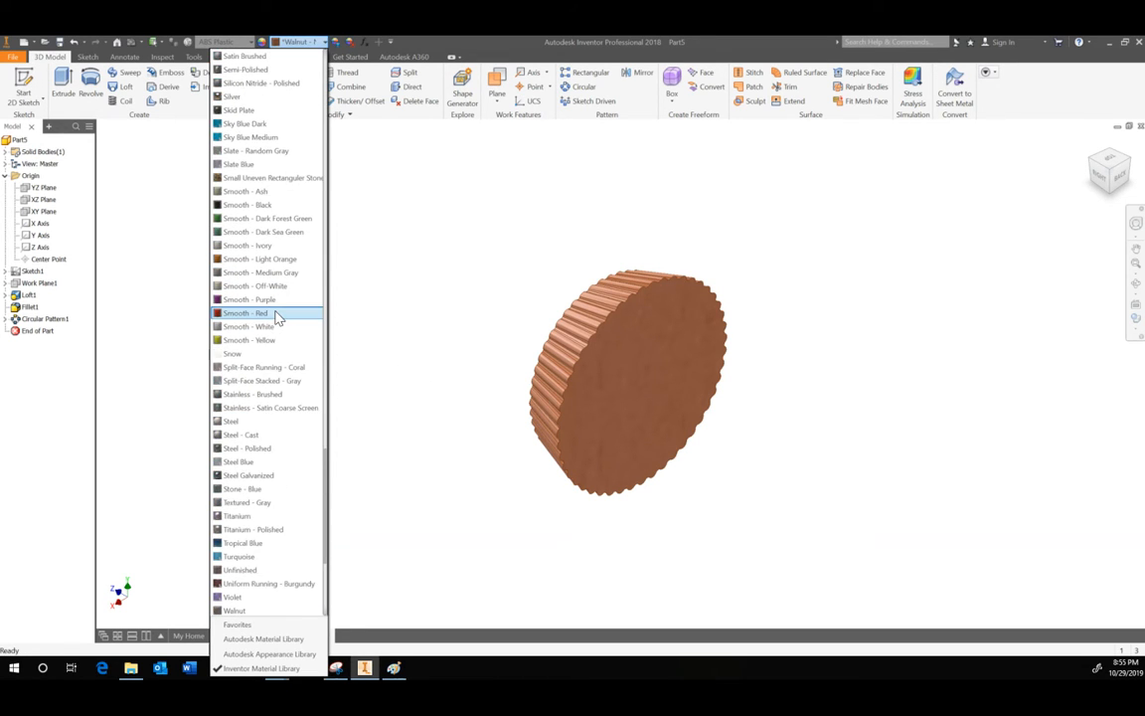
scroll(276, 303, up, 15)
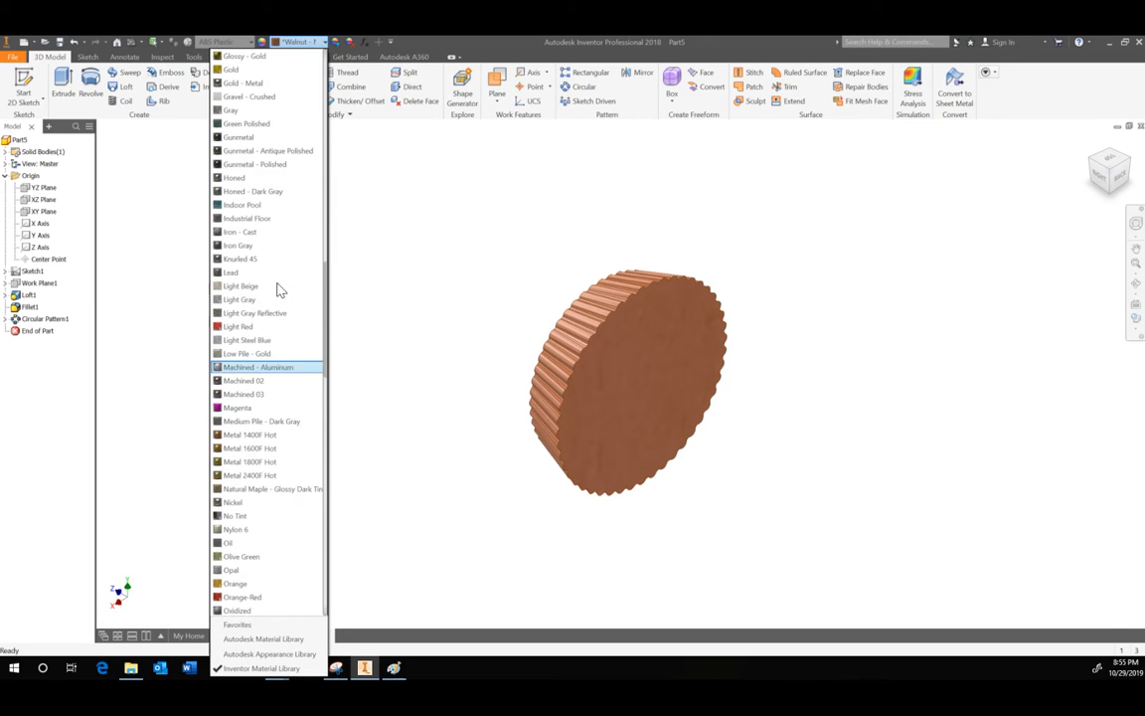
scroll(278, 289, up, 17)
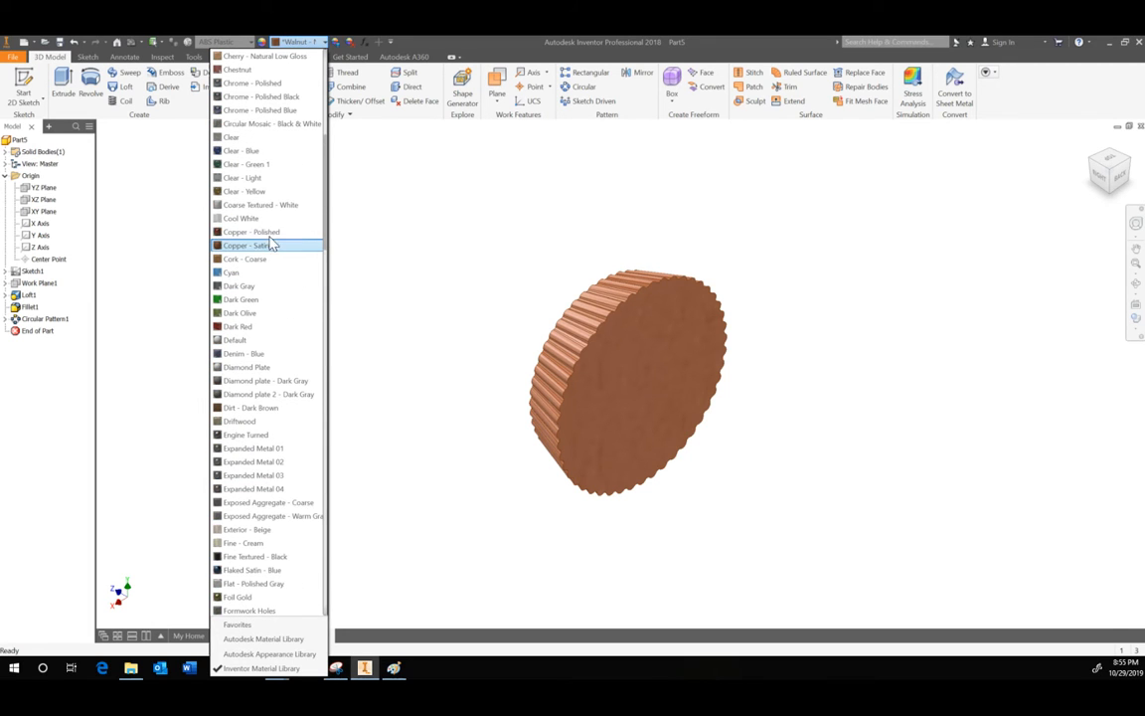
scroll(269, 239, up, 3)
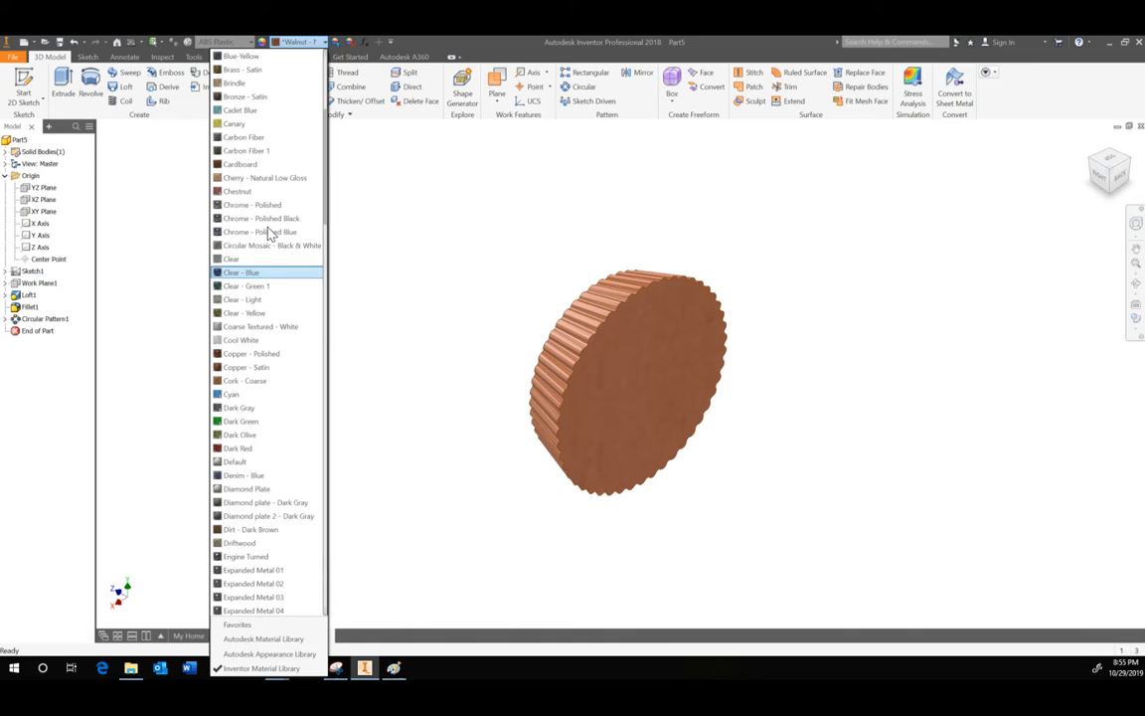
scroll(269, 209, up, 3)
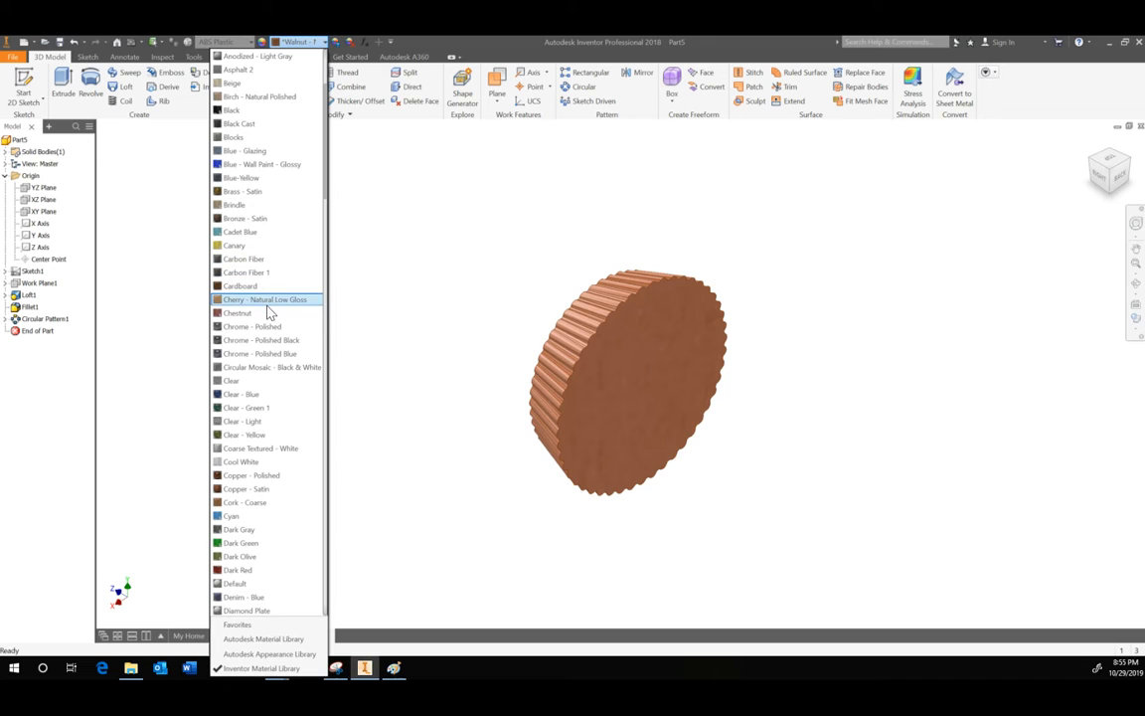
click(251, 502)
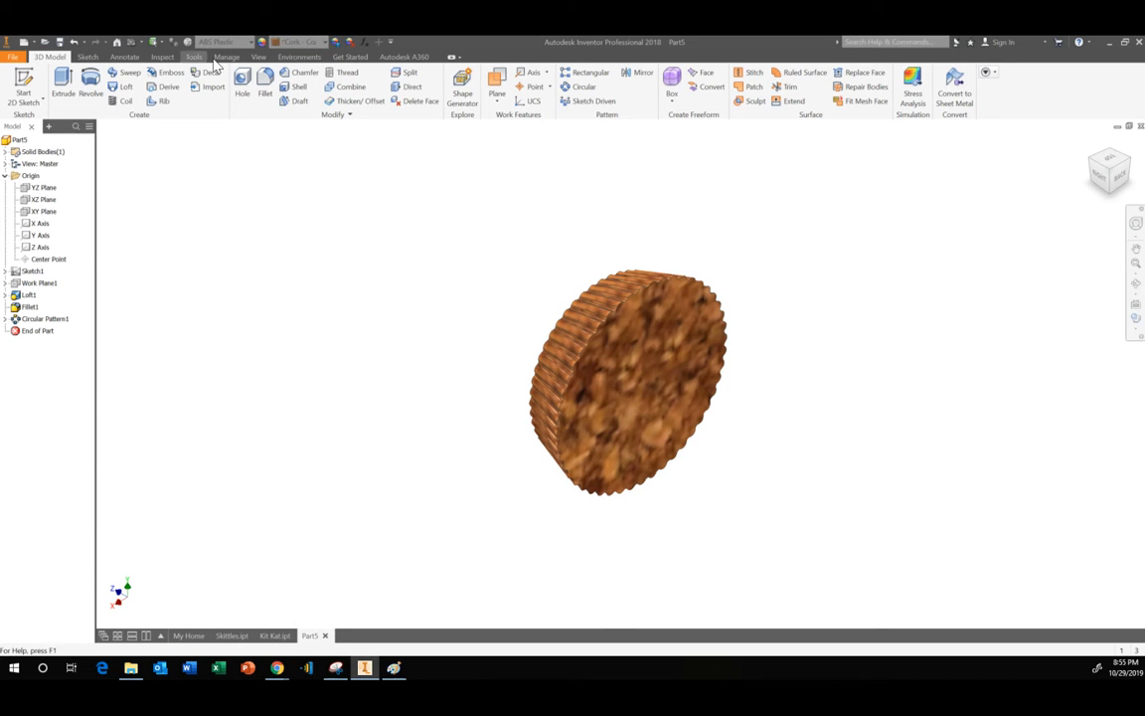
Switch the model display to the Realistic visual style
click(258, 57)
click(132, 99)
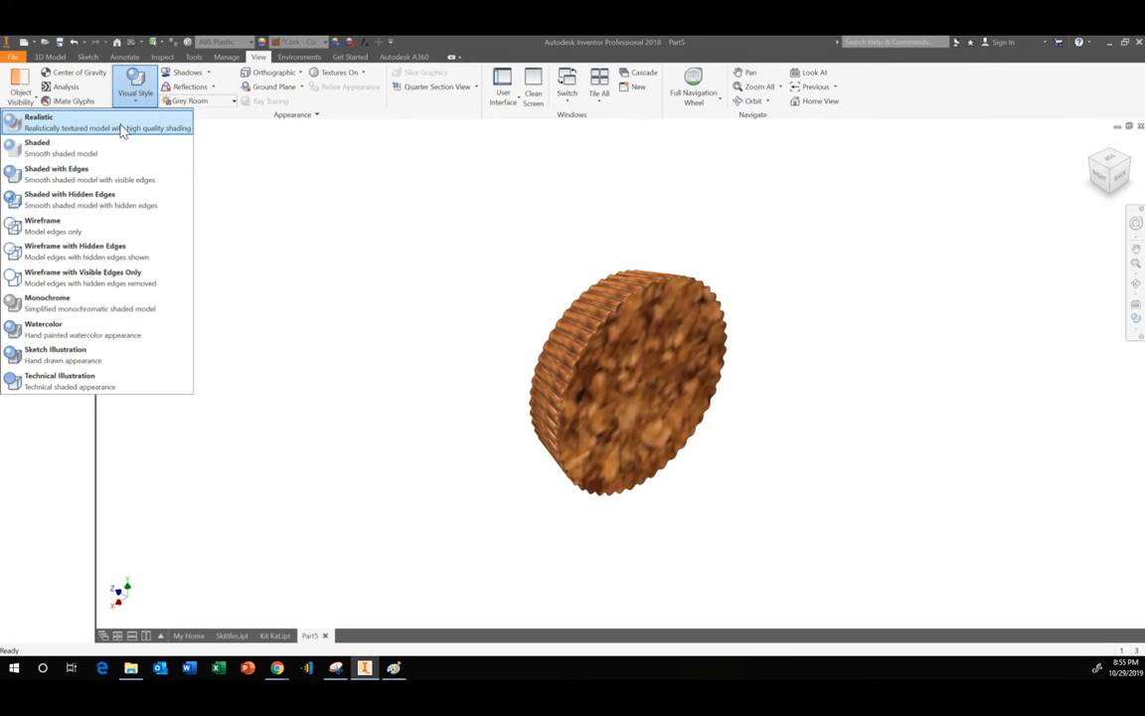
click(112, 116)
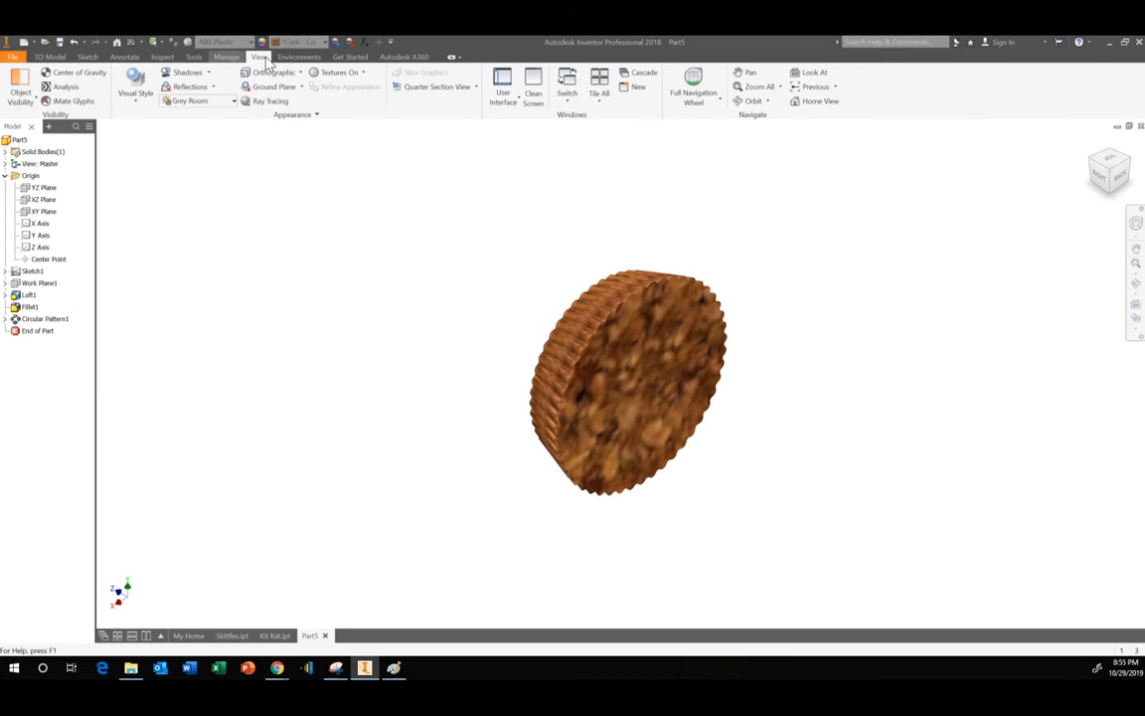
Apply the Walnut - Natural Polished appearance to the cup in place of the cork texture
click(312, 43)
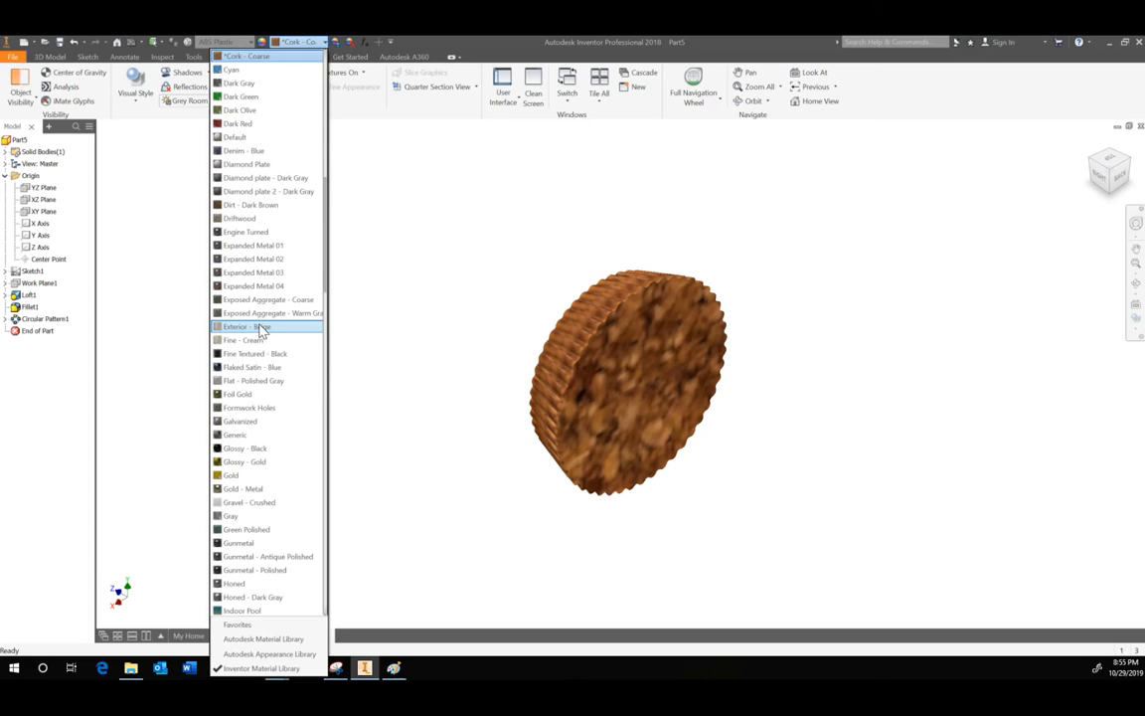
scroll(263, 376, down, 2)
scroll(263, 383, down, 10)
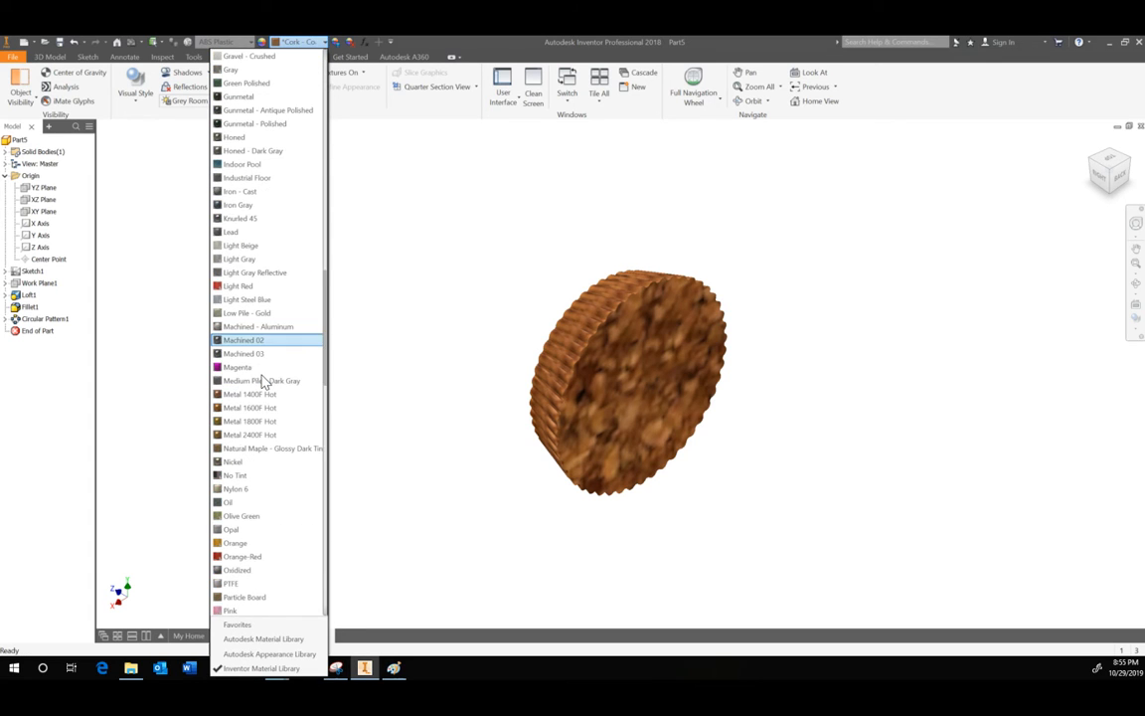
scroll(261, 381, down, 4)
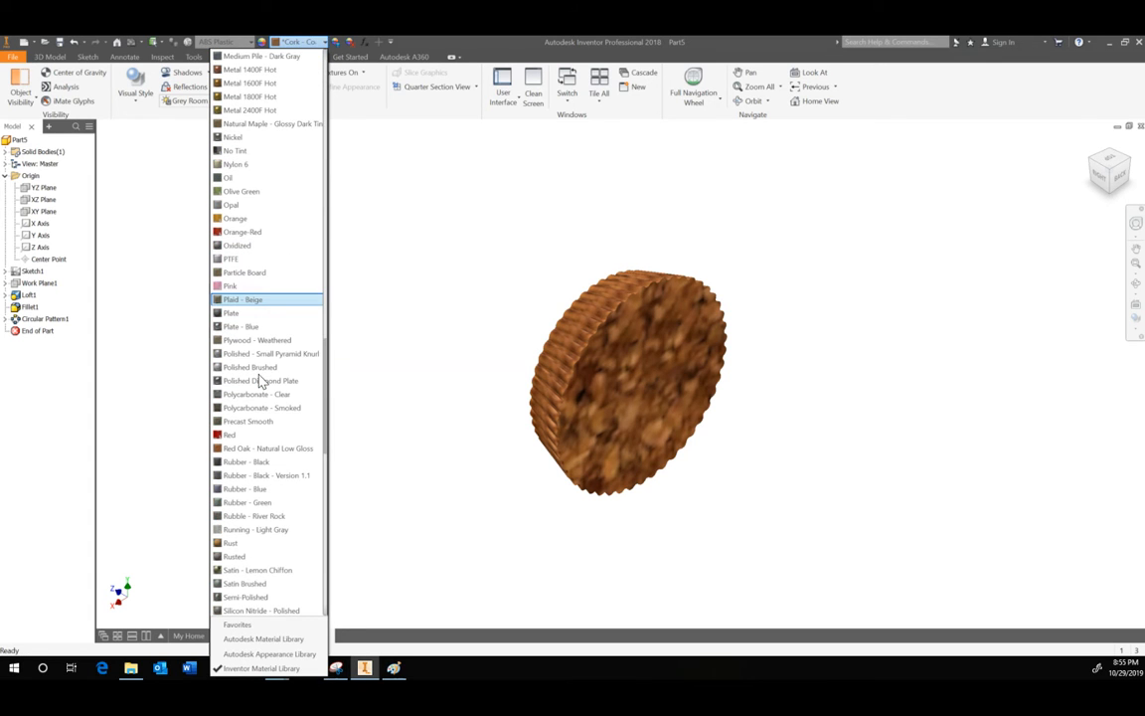
scroll(263, 382, down, 7)
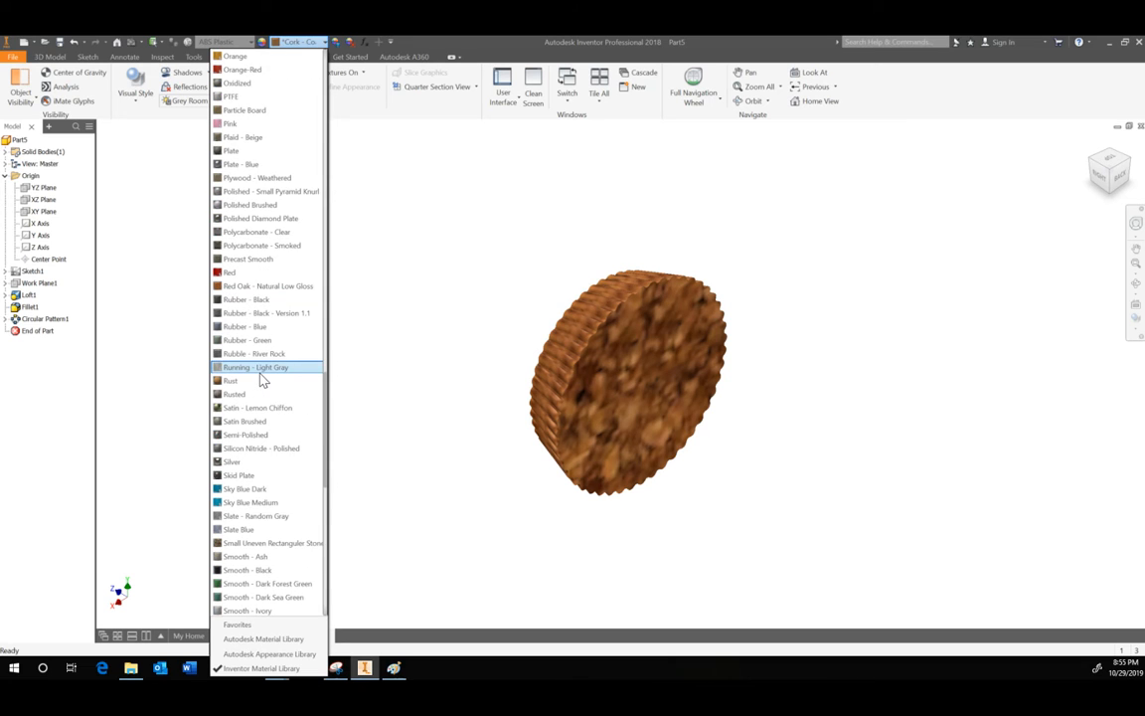
scroll(270, 391, down, 9)
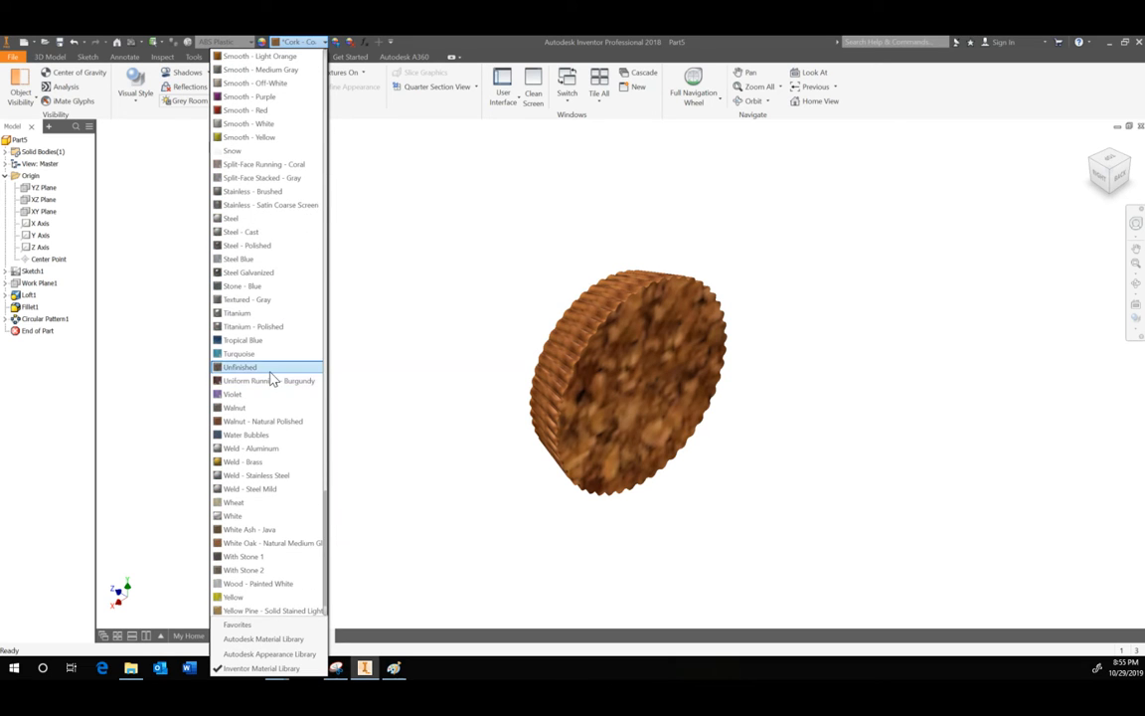
click(282, 422)
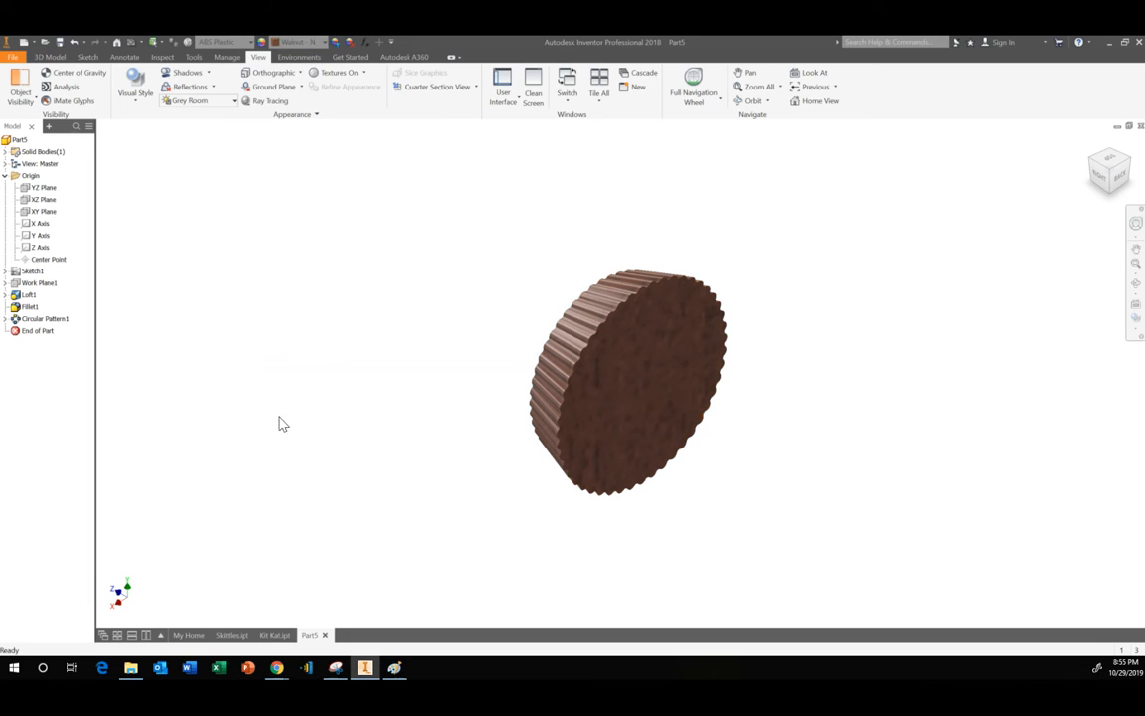
Turn on shadows for the cup's display and set the lighting style to One Light
click(1115, 193)
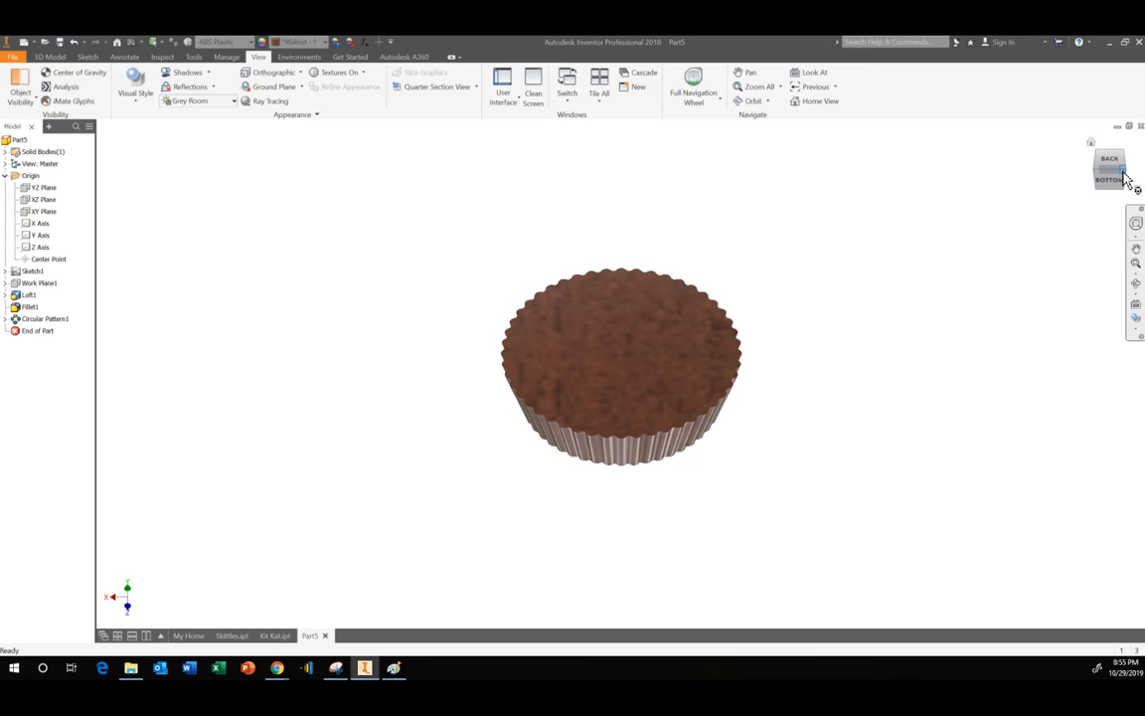
click(1125, 179)
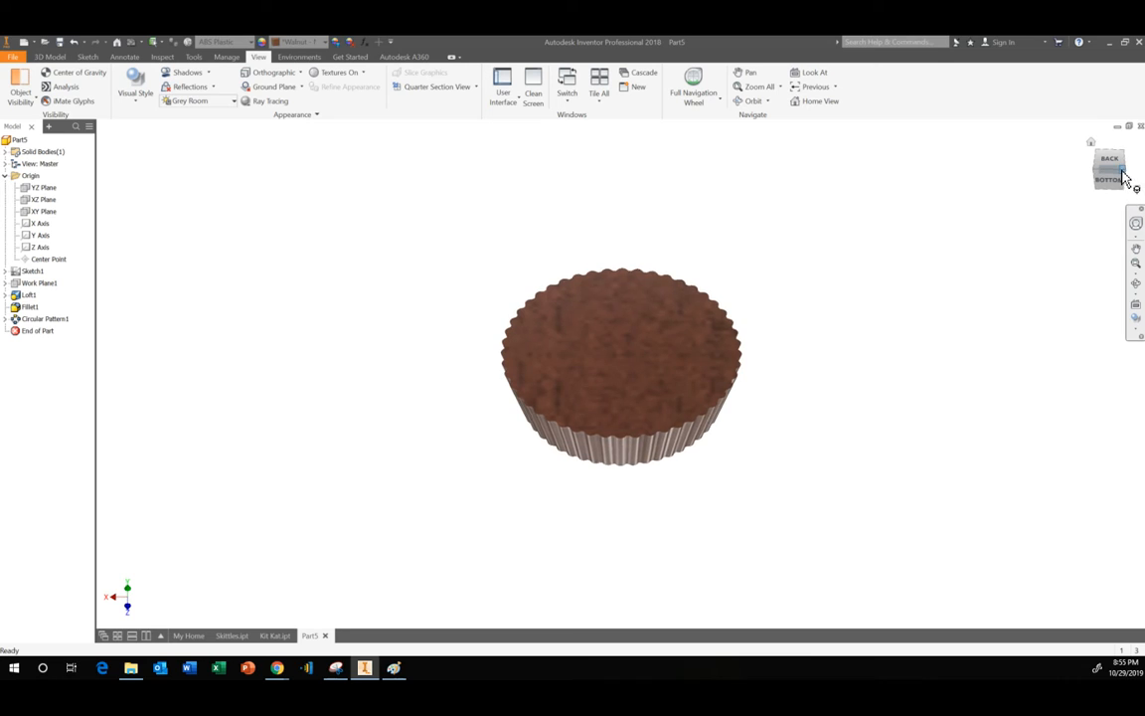
click(188, 77)
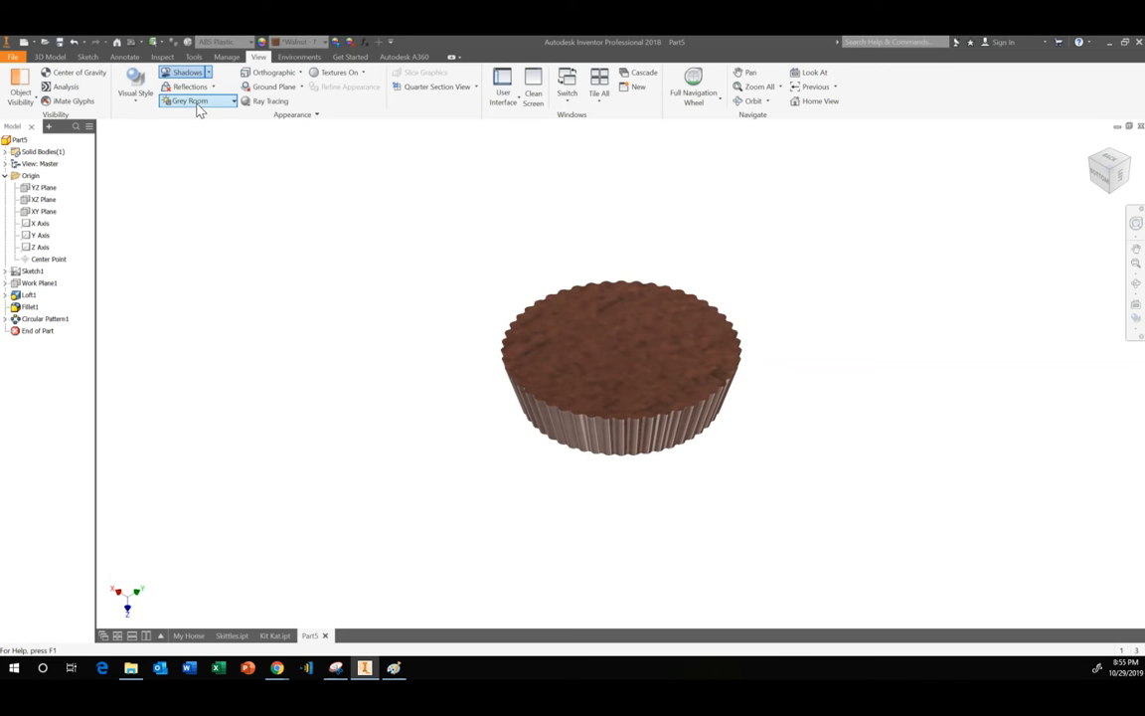
click(199, 100)
click(166, 372)
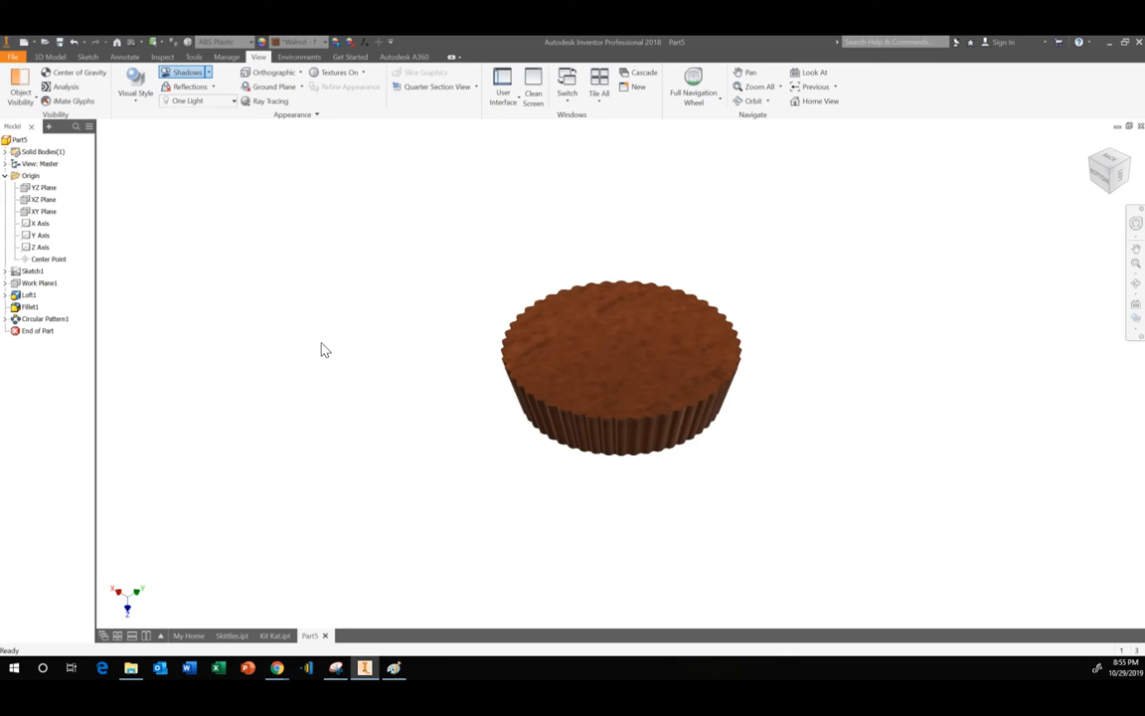
Turn on reflections for the cup's display, keeping the Realistic visual style and shadows
click(211, 88)
click(199, 103)
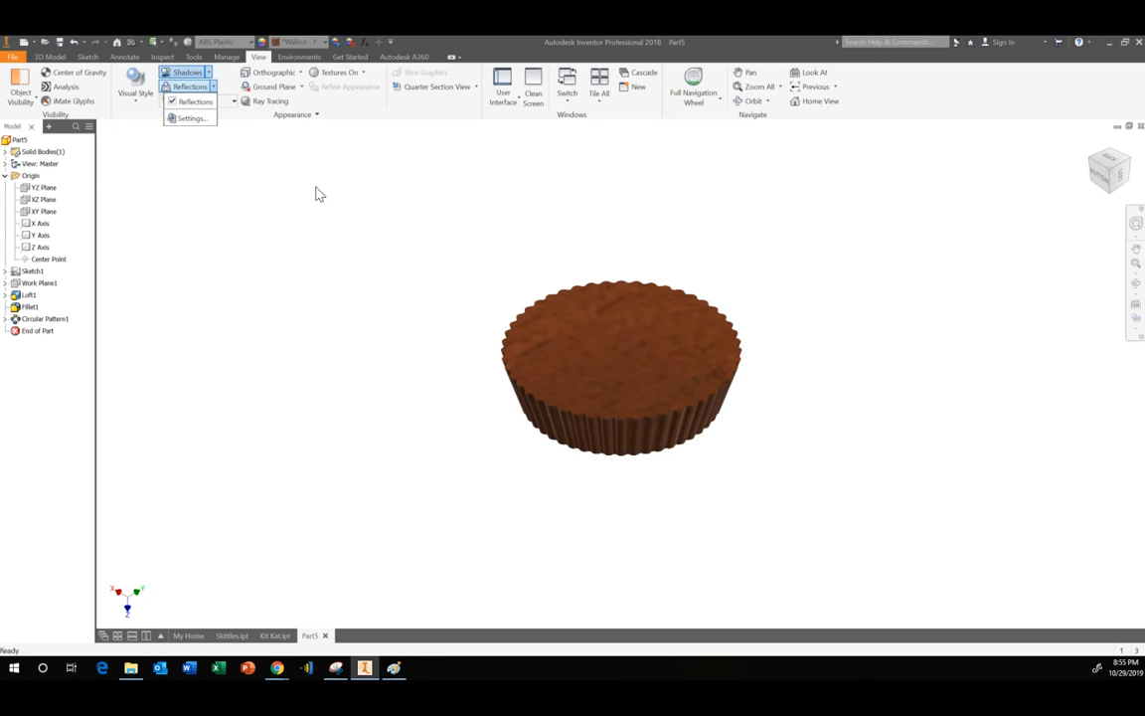
click(220, 137)
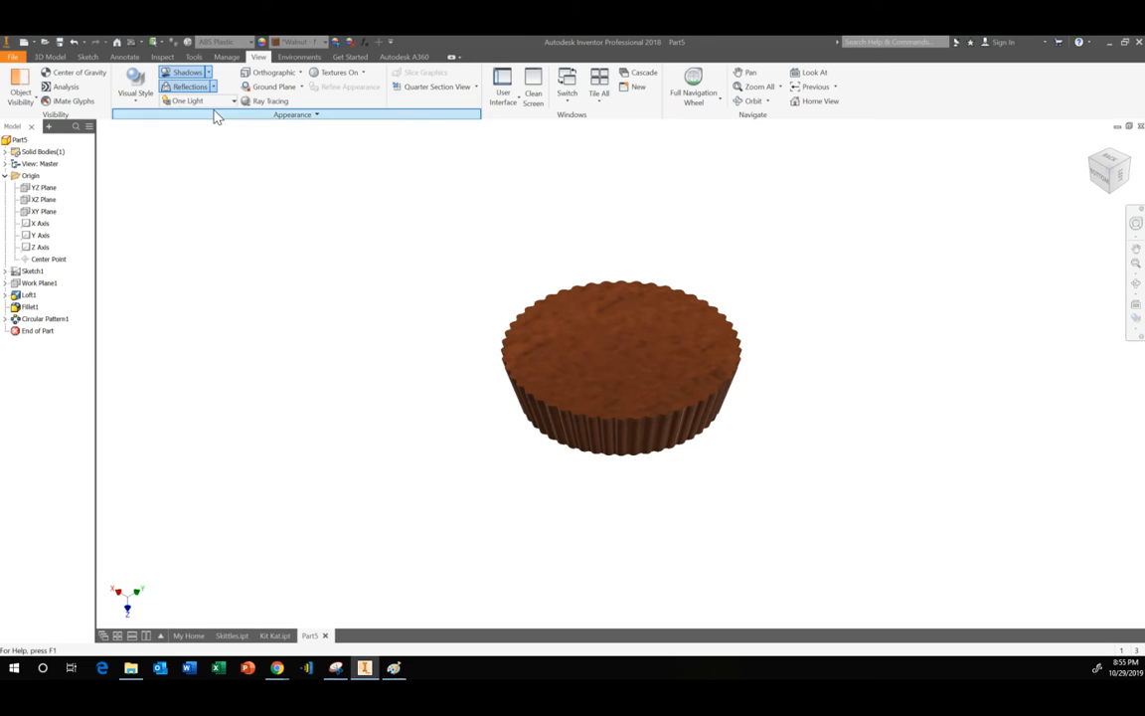
click(136, 92)
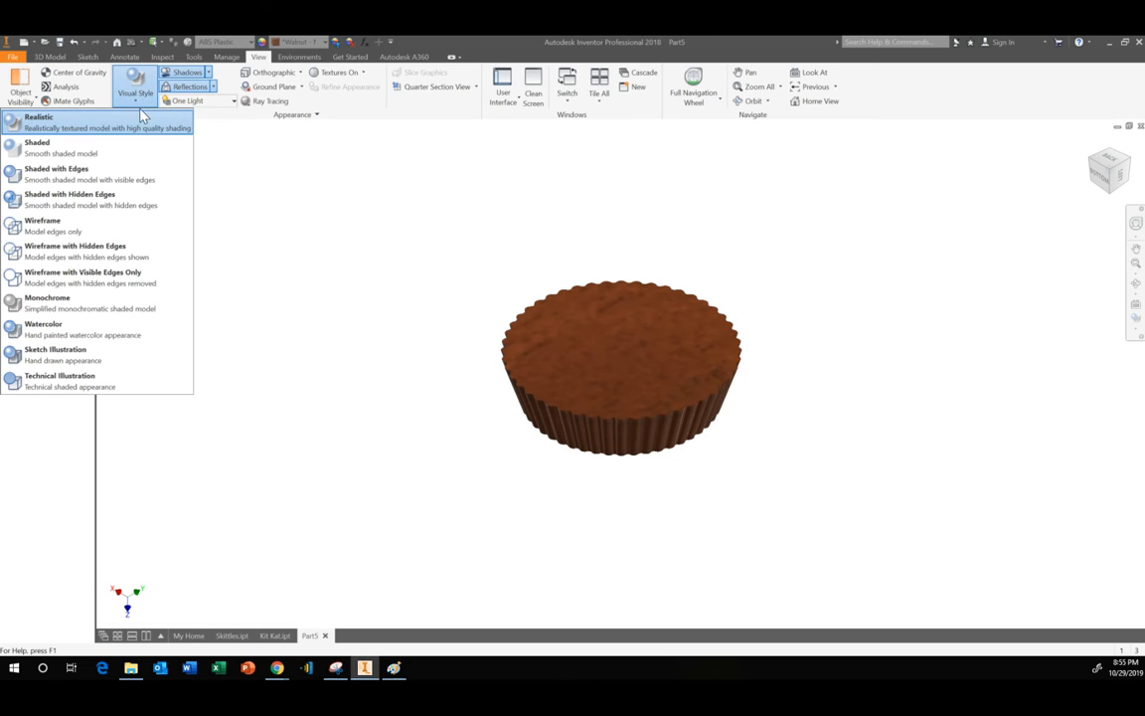
click(198, 78)
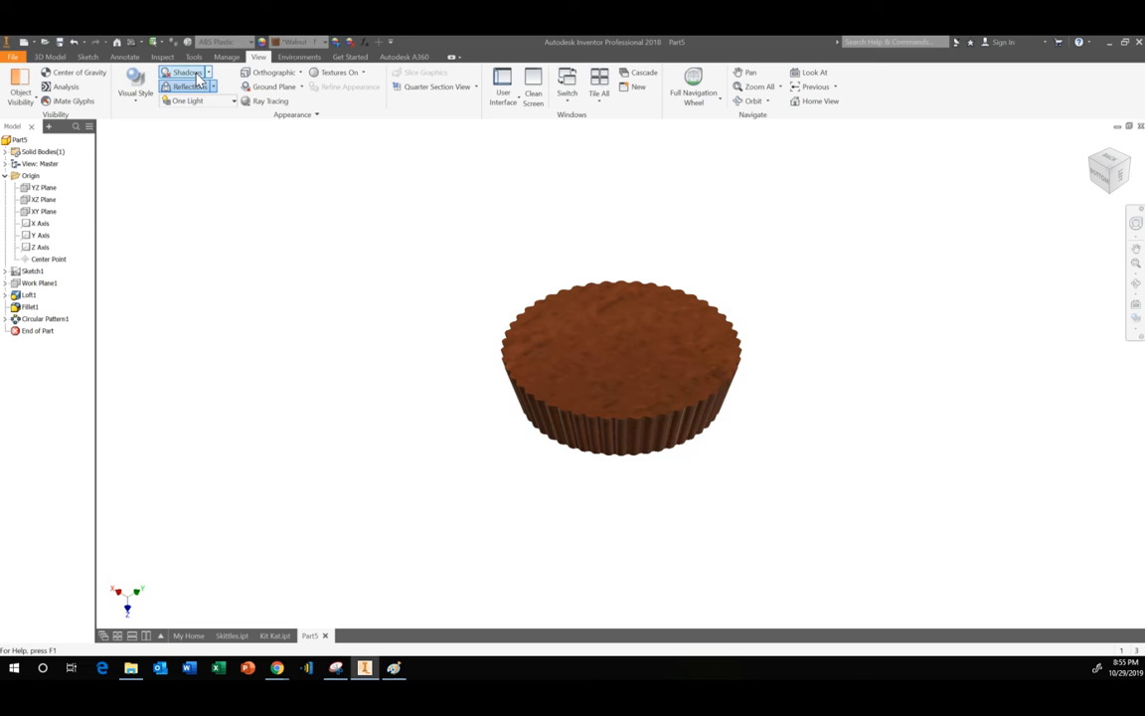
Switch the lighting style to Two Lights and inspect the cup's ridged side under it
click(195, 101)
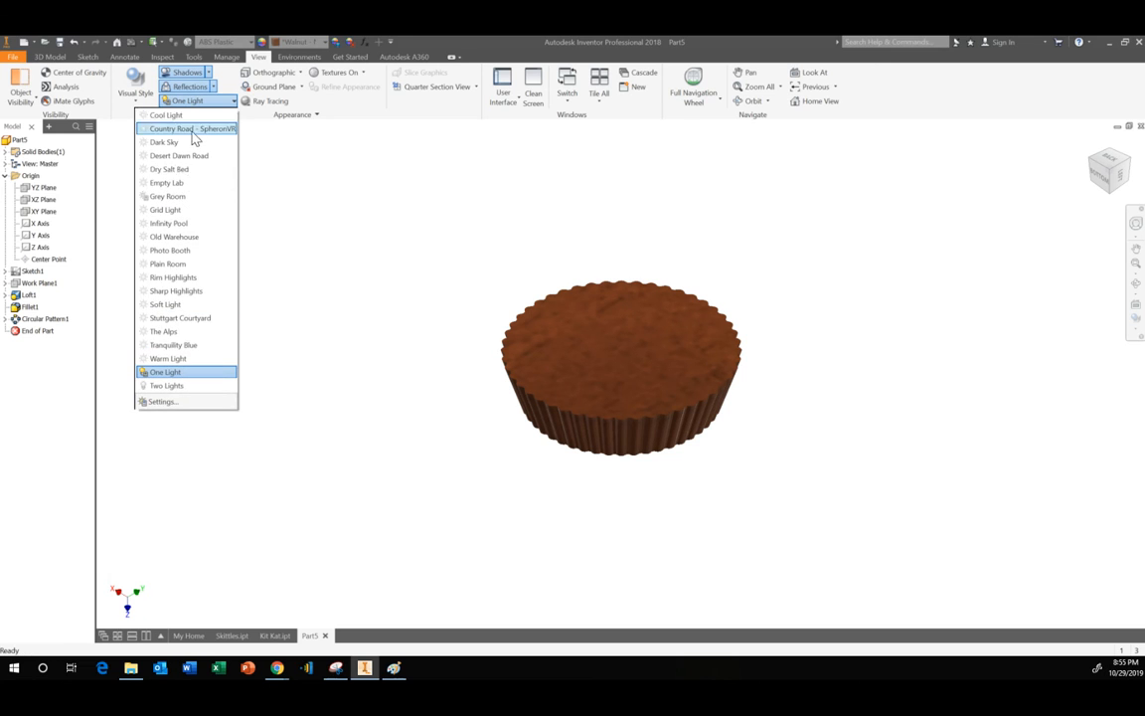
click(169, 385)
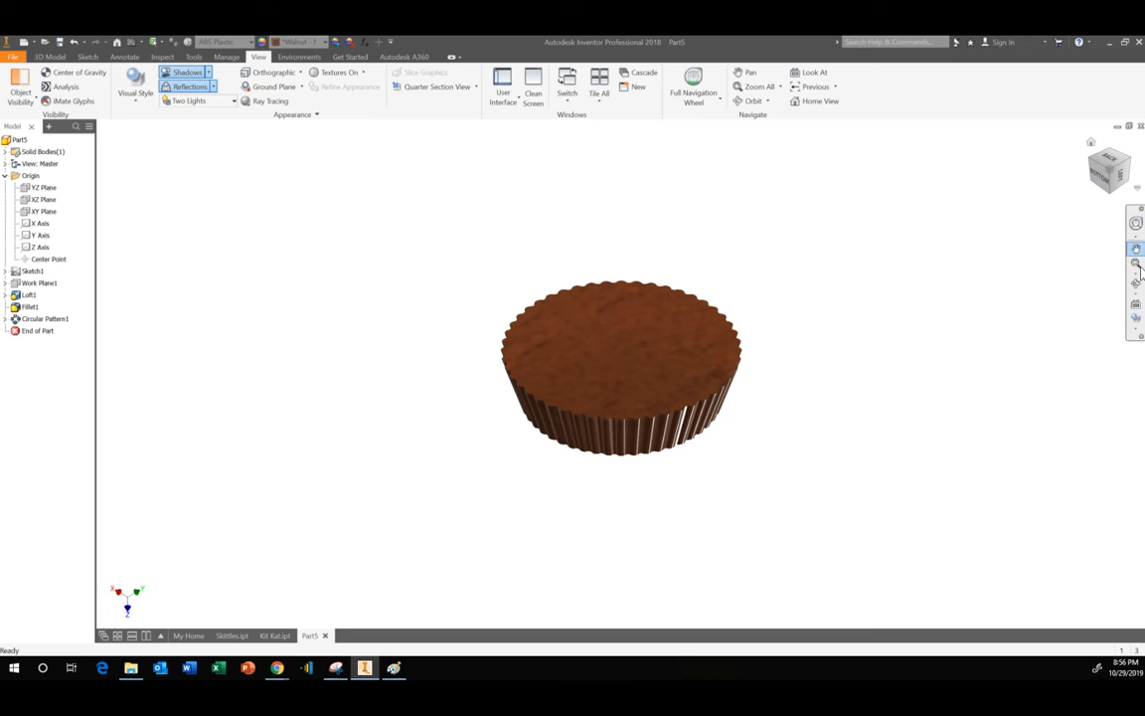
click(1135, 285)
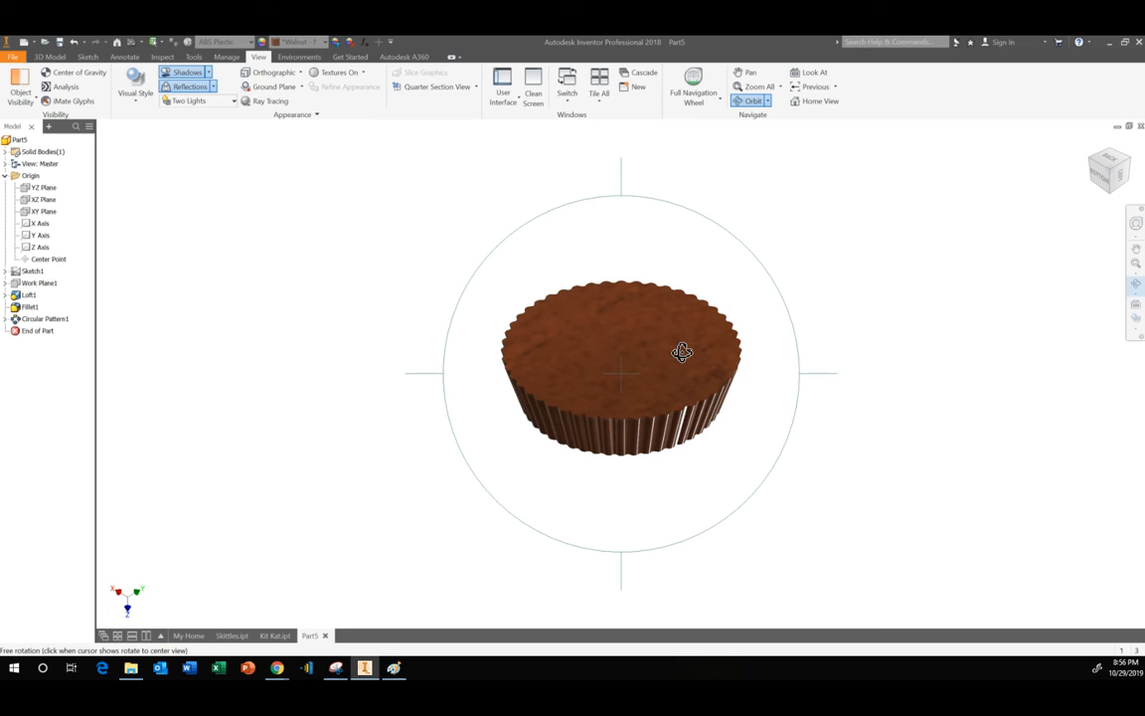
drag(682, 353, 752, 384)
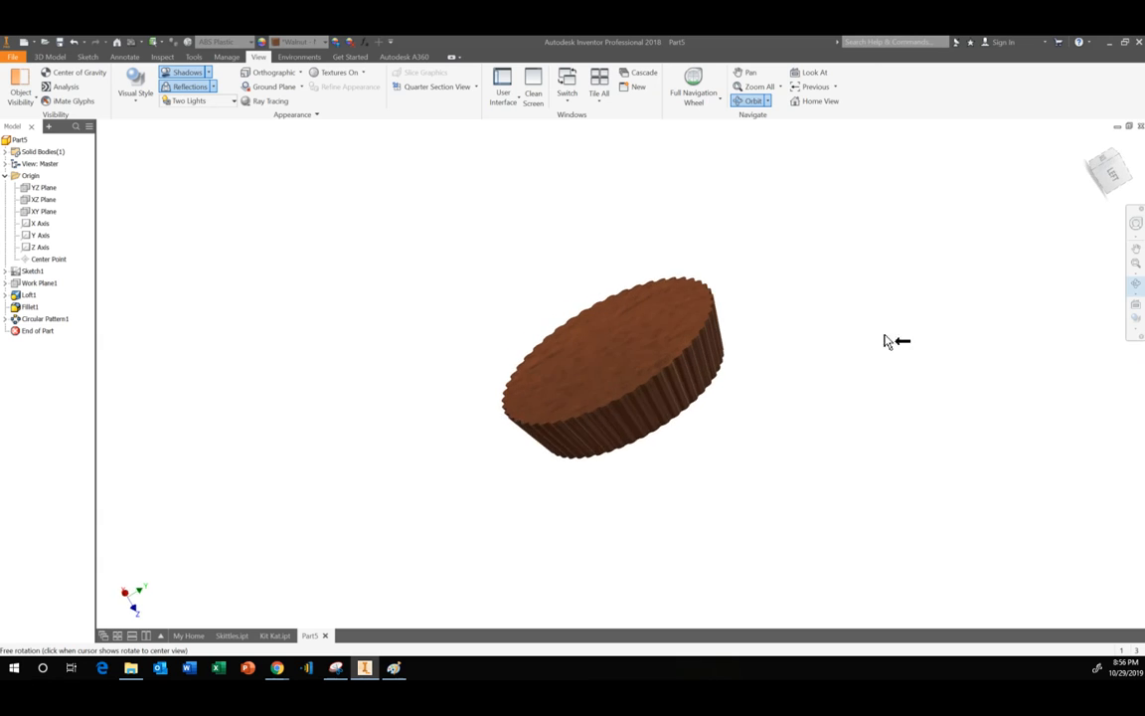